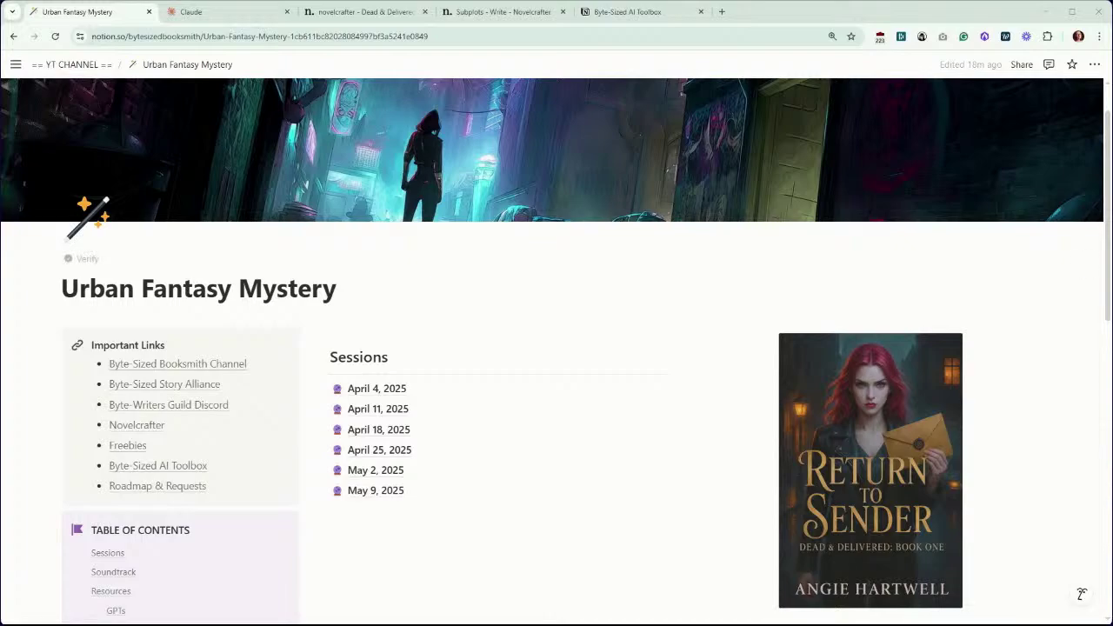
# Step: Review the Urban Fantasy Mystery page down to its resources and check the contents of the Plotting Partner prompt
pyautogui.moveTo(395, 504)
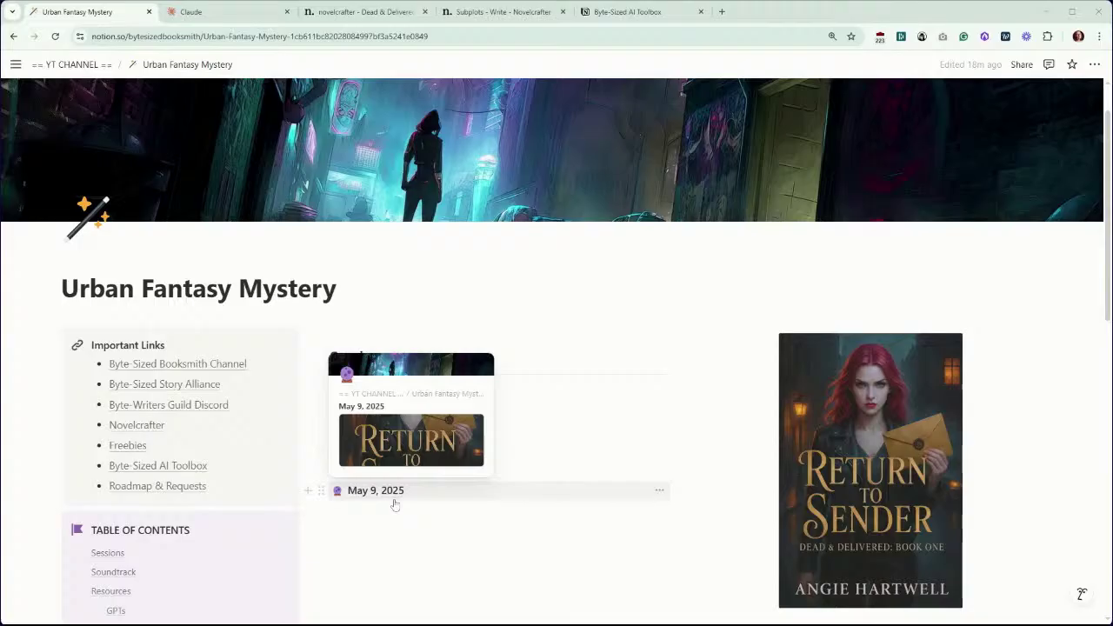
pyautogui.scroll(-2, 491, 403)
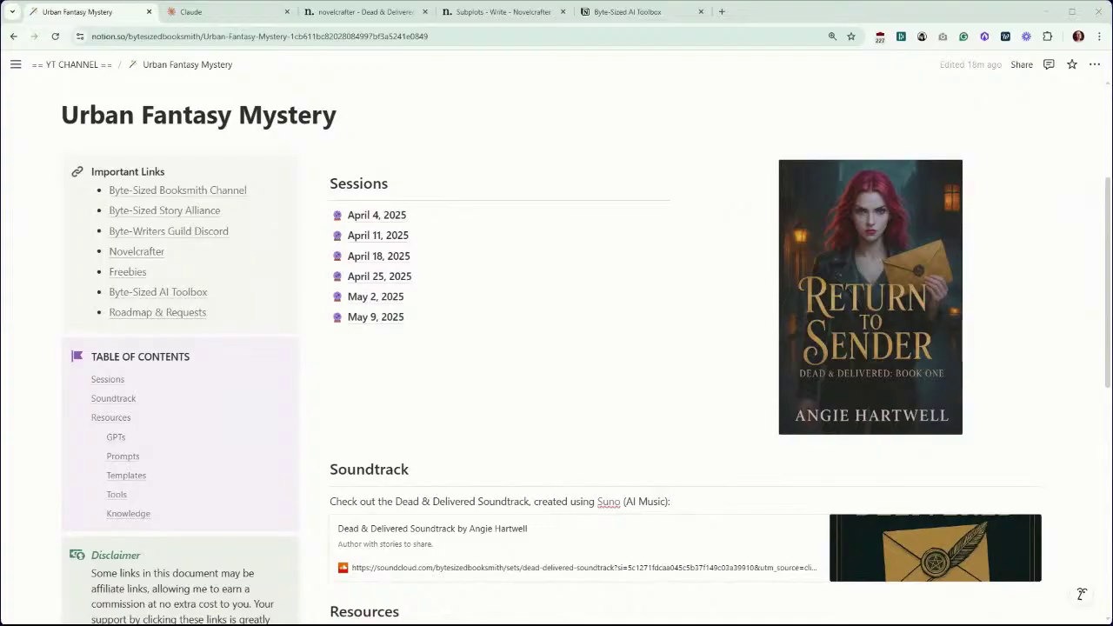
pyautogui.scroll(-1, 878, 380)
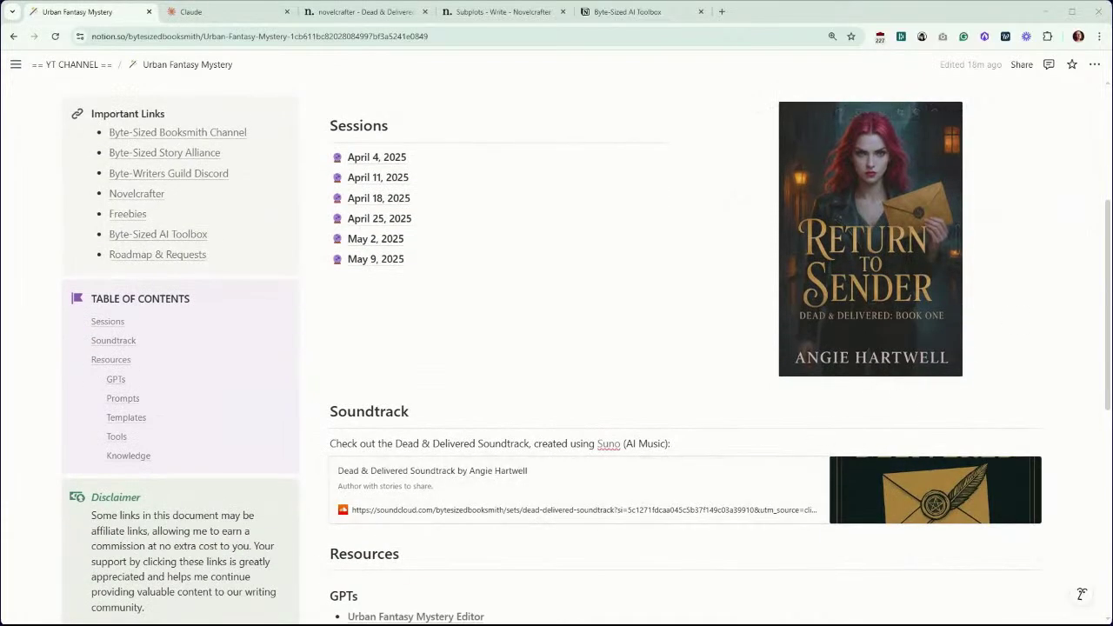
pyautogui.scroll(-1, 321, 365)
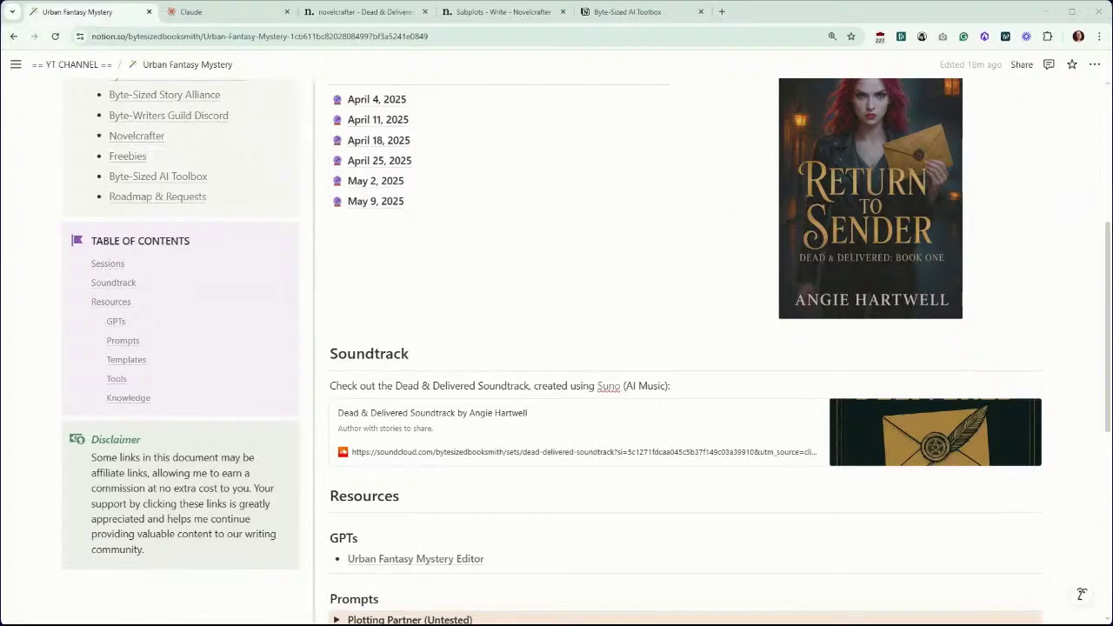
pyautogui.scroll(-3, 557, 347)
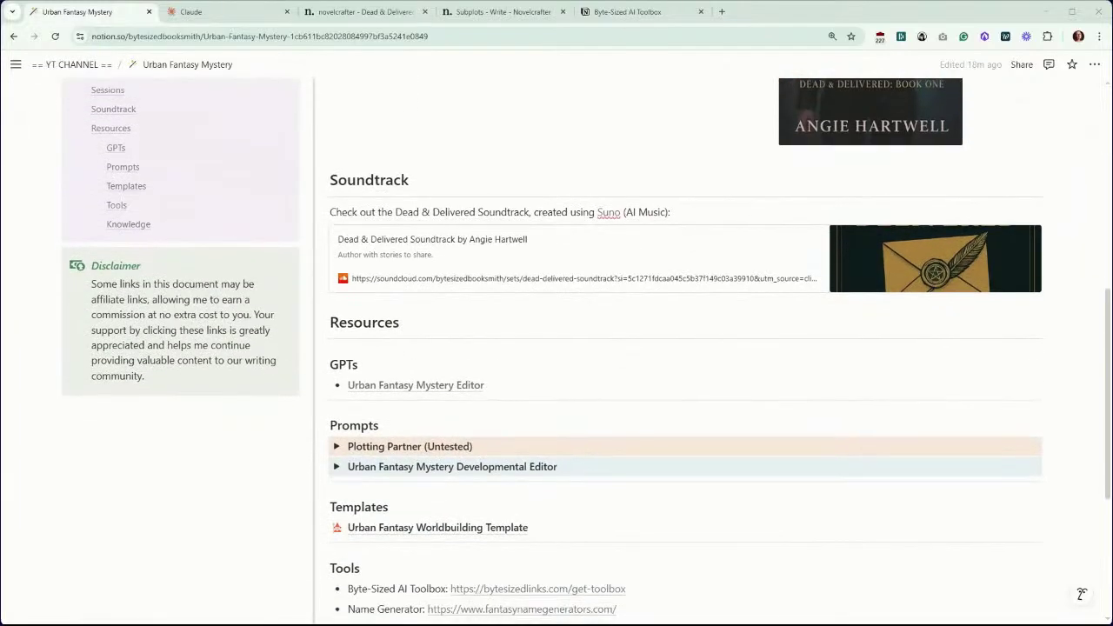
pyautogui.scroll(-1, 574, 348)
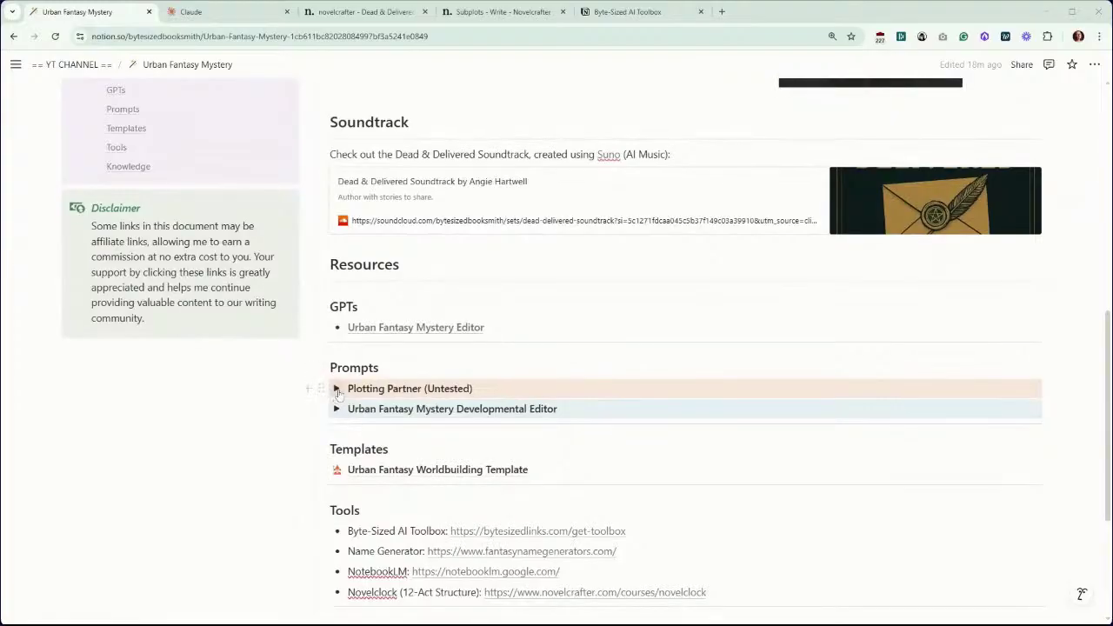
pyautogui.click(336, 389)
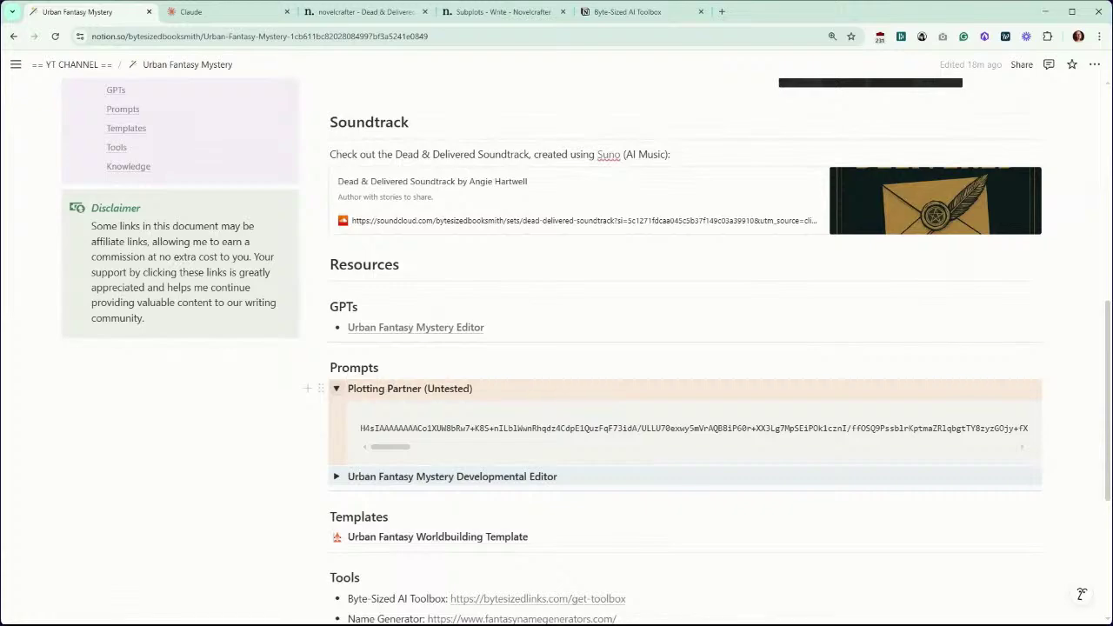
pyautogui.click(336, 388)
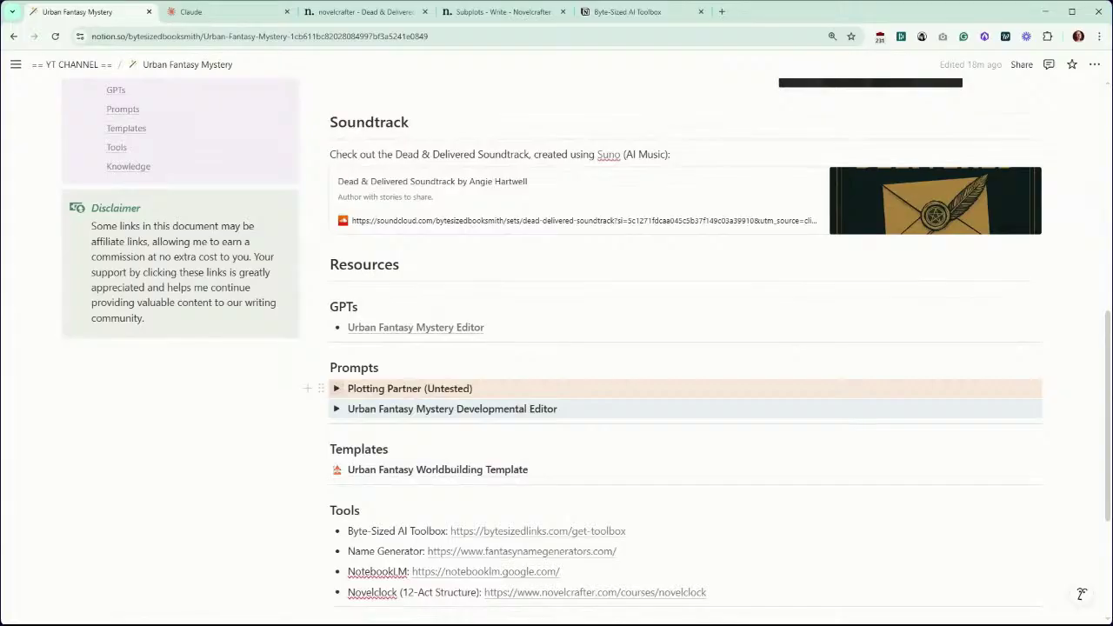
# Step: Remove "(Untested)" from the Plotting Partner toggle title in the Prompts section
pyautogui.hotkey('shift', 'Left')
pyautogui.hotkey('shift', 'Left')
pyautogui.hotkey('shift', 'Left')
pyautogui.hotkey('shift', 'Left')
pyautogui.hotkey('shift', 'Left')
pyautogui.hotkey('shift', 'Left')
pyautogui.hotkey('shift', 'Left')
pyautogui.hotkey('shift', 'Left')
pyautogui.hotkey('shift', 'Left')
pyautogui.hotkey('shift', 'Left')
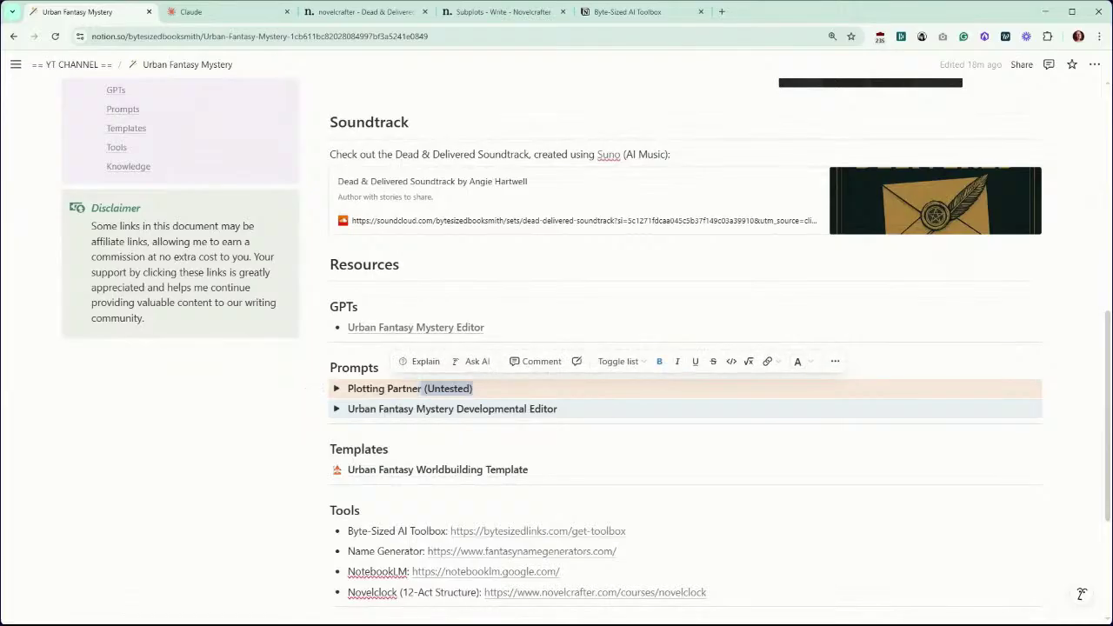
pyautogui.press('BackSpace')
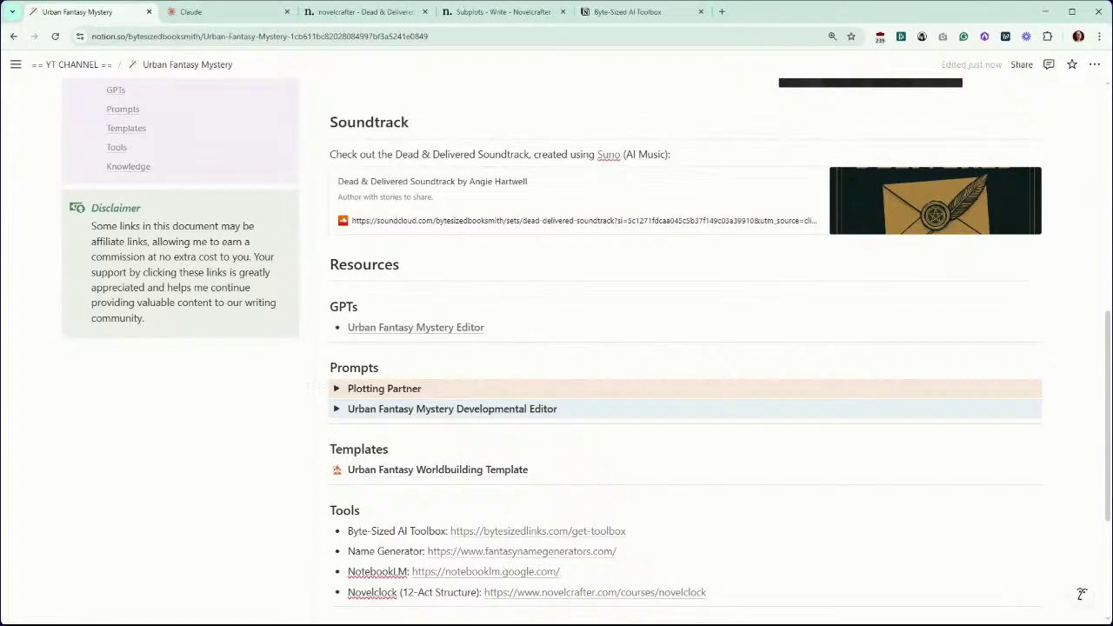
# Step: Look over the remaining resources and open the May 9, 2025 session page from the Sessions list
pyautogui.scroll(-1, 587, 348)
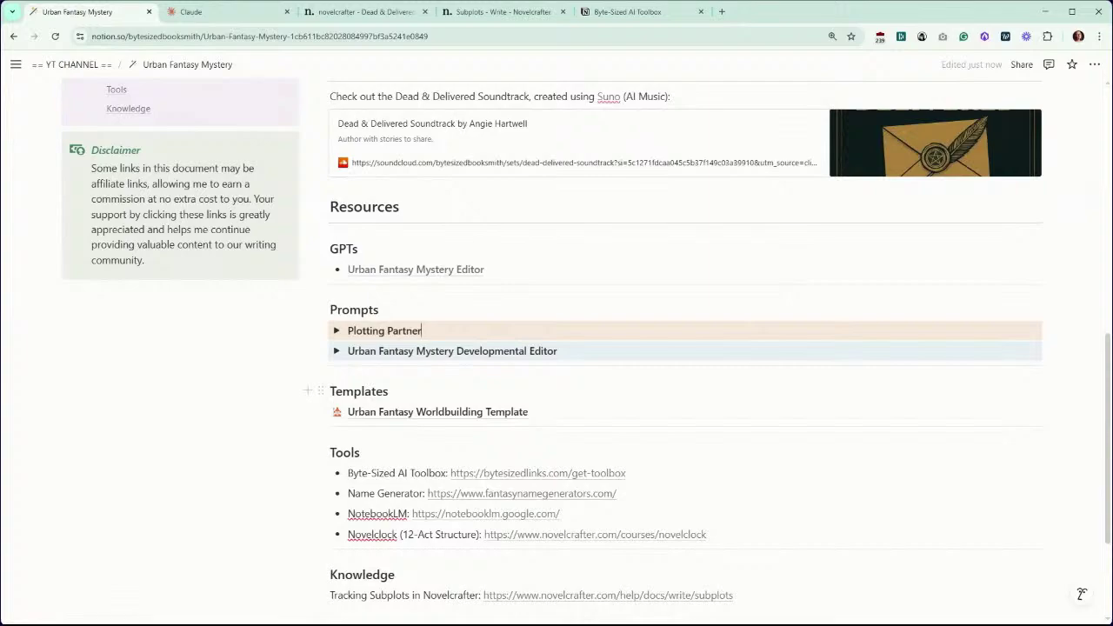
pyautogui.scroll(-1, 365, 374)
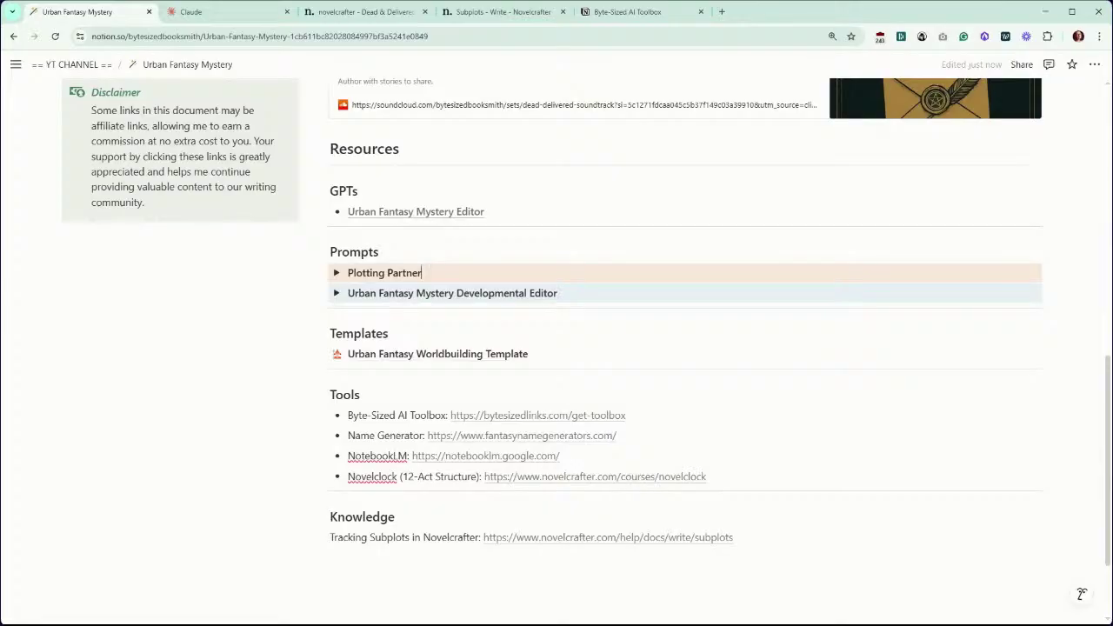
pyautogui.scroll(5, 556, 348)
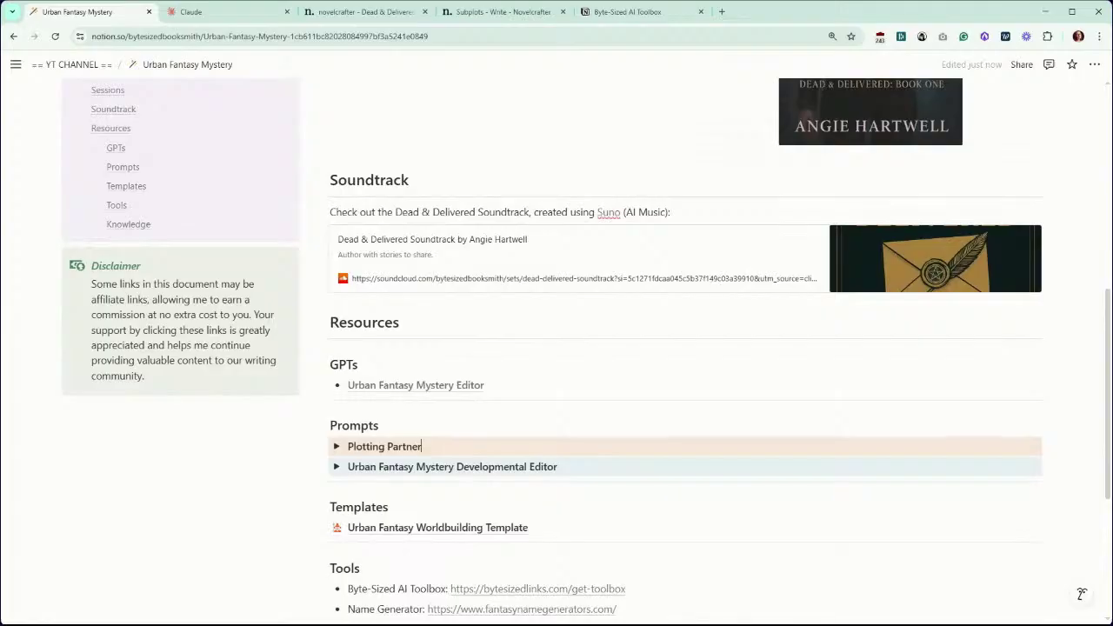
pyautogui.scroll(1, 556, 348)
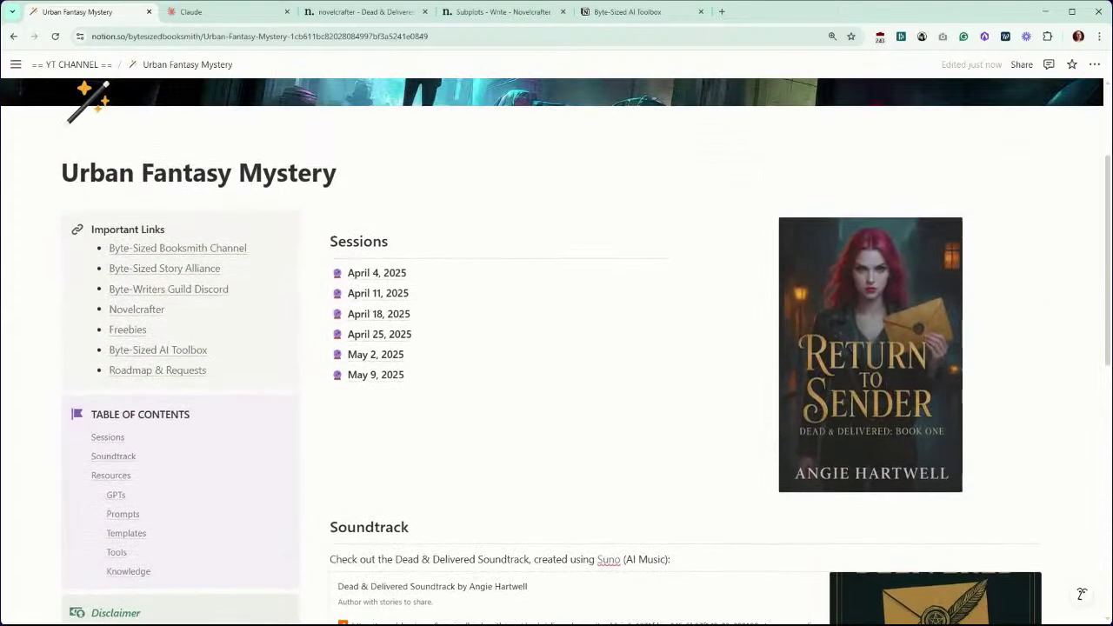
pyautogui.click(357, 375)
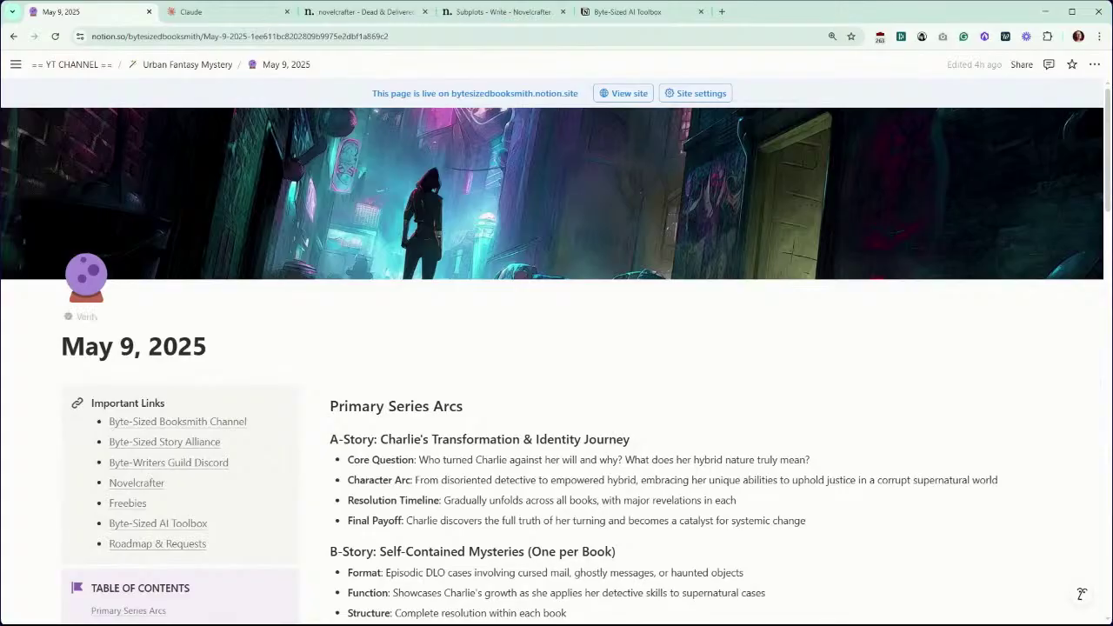
# Step: Read through the Primary Series Arcs and Key Subplots sections, from the A-Story to Subplot 4
pyautogui.scroll(-2, 556, 348)
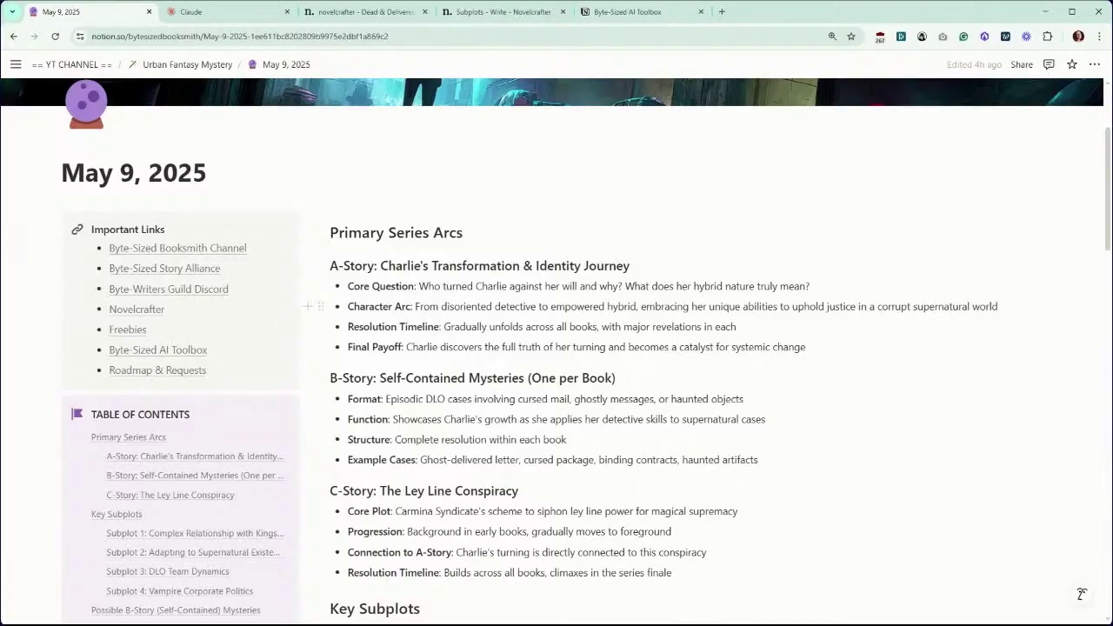
pyautogui.scroll(-1, 557, 348)
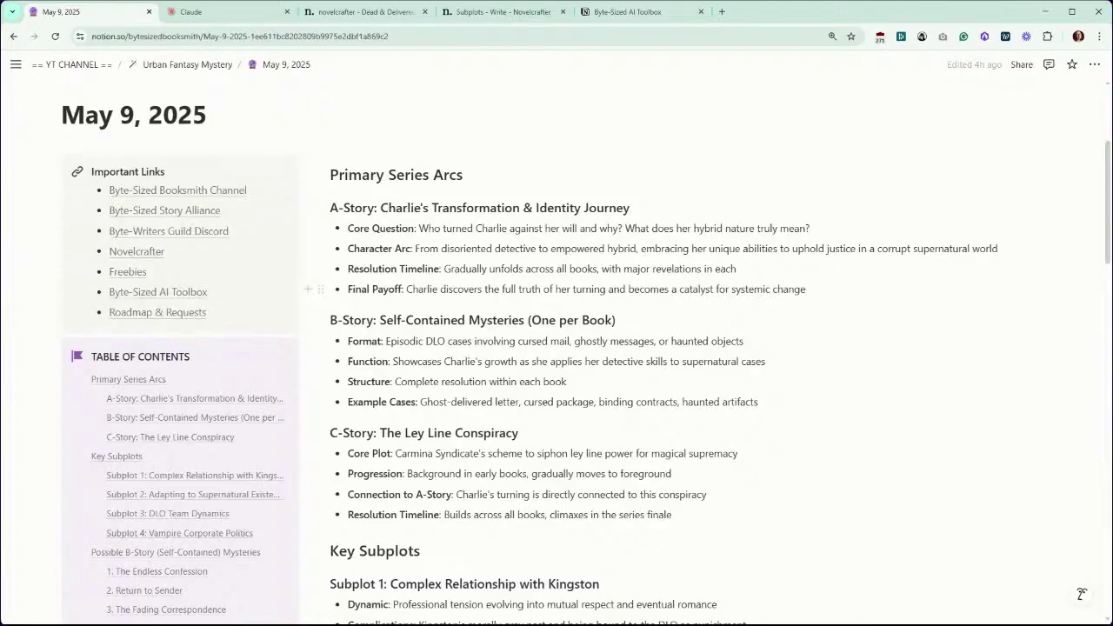
pyautogui.scroll(-1, 556, 359)
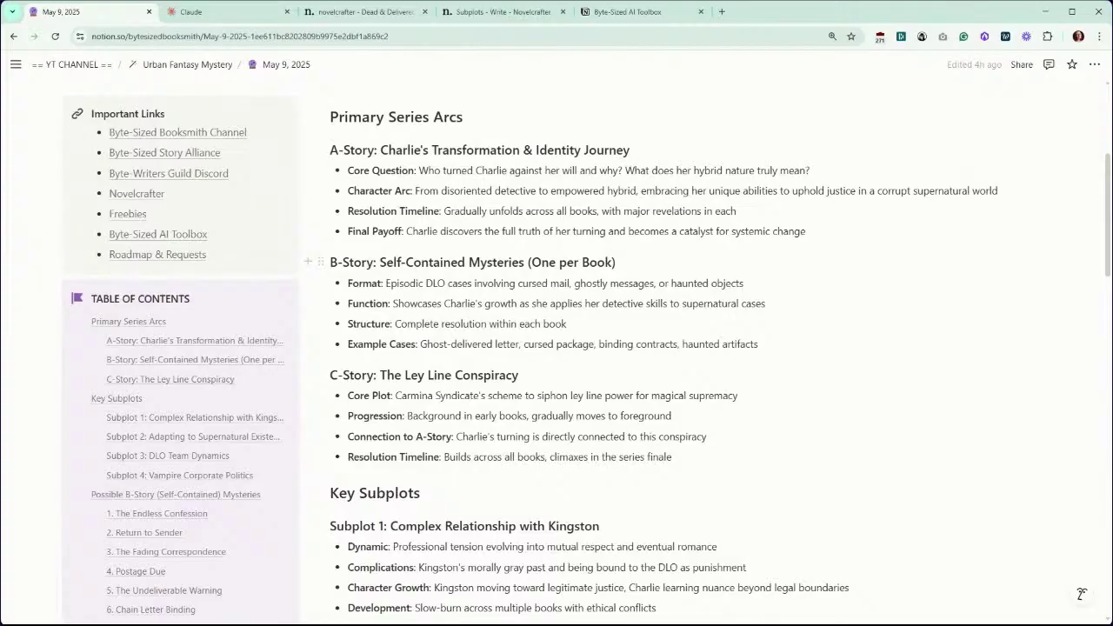
pyautogui.scroll(-1, 556, 359)
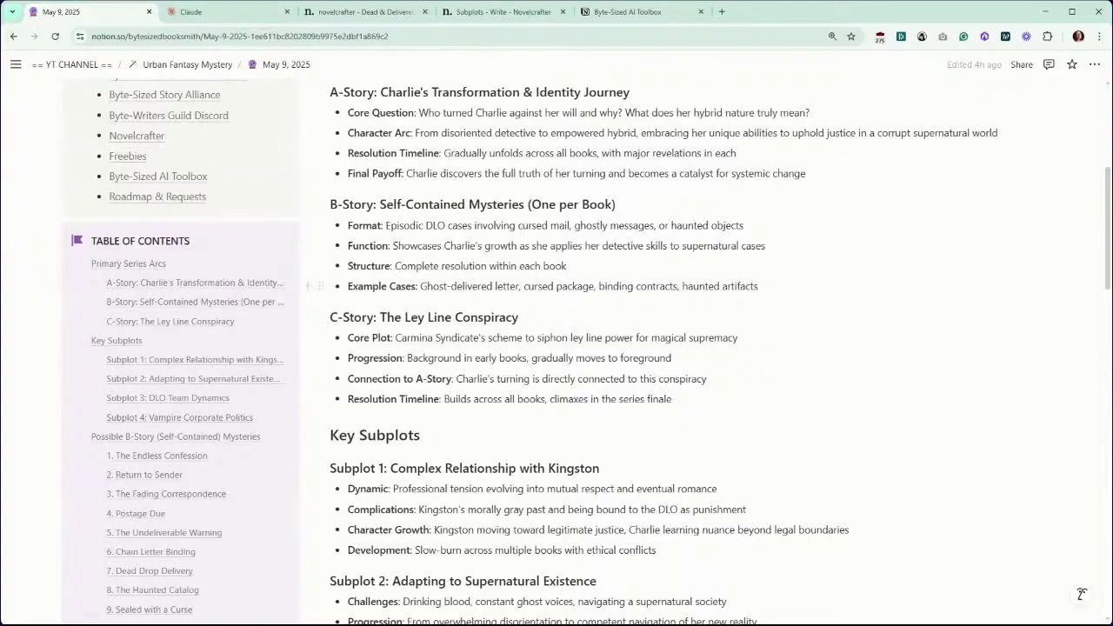
pyautogui.scroll(-3, 556, 348)
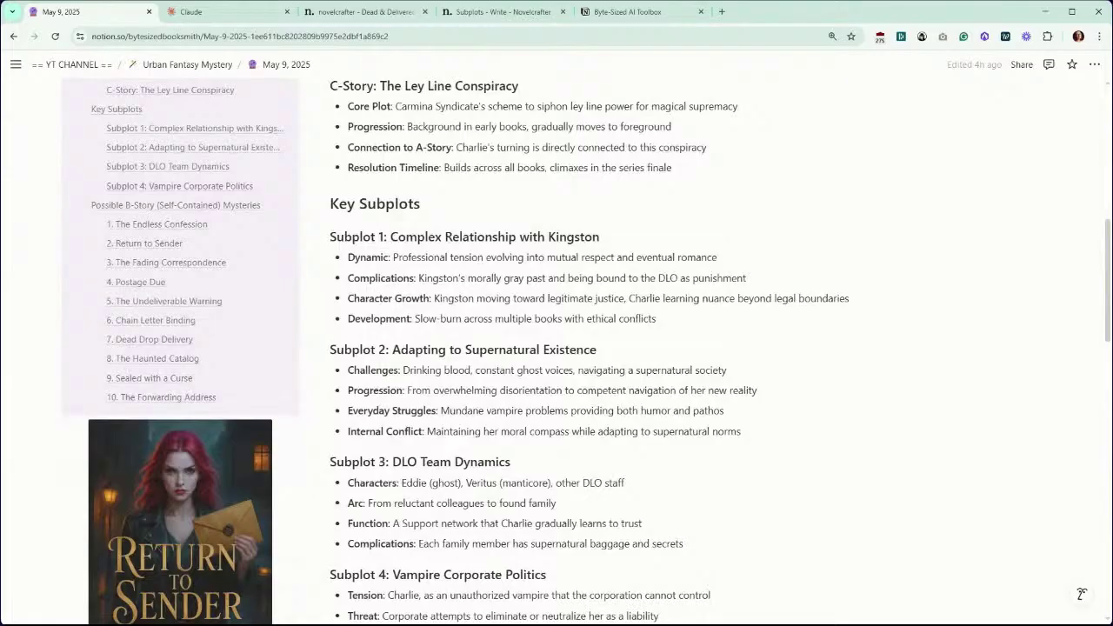
pyautogui.scroll(-1, 587, 353)
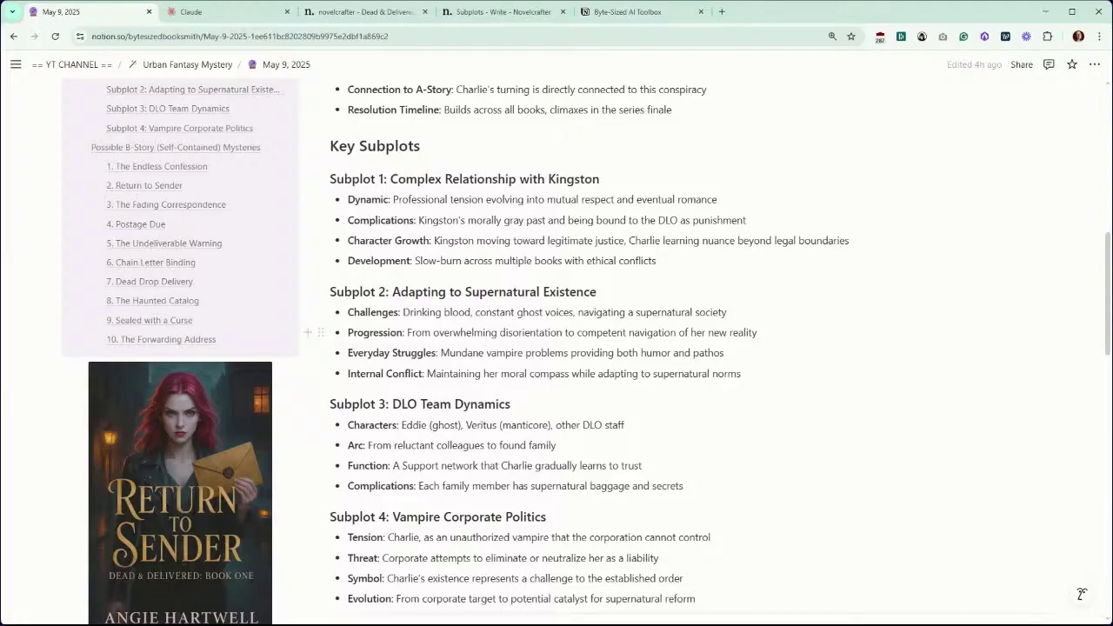
pyautogui.scroll(-2, 609, 353)
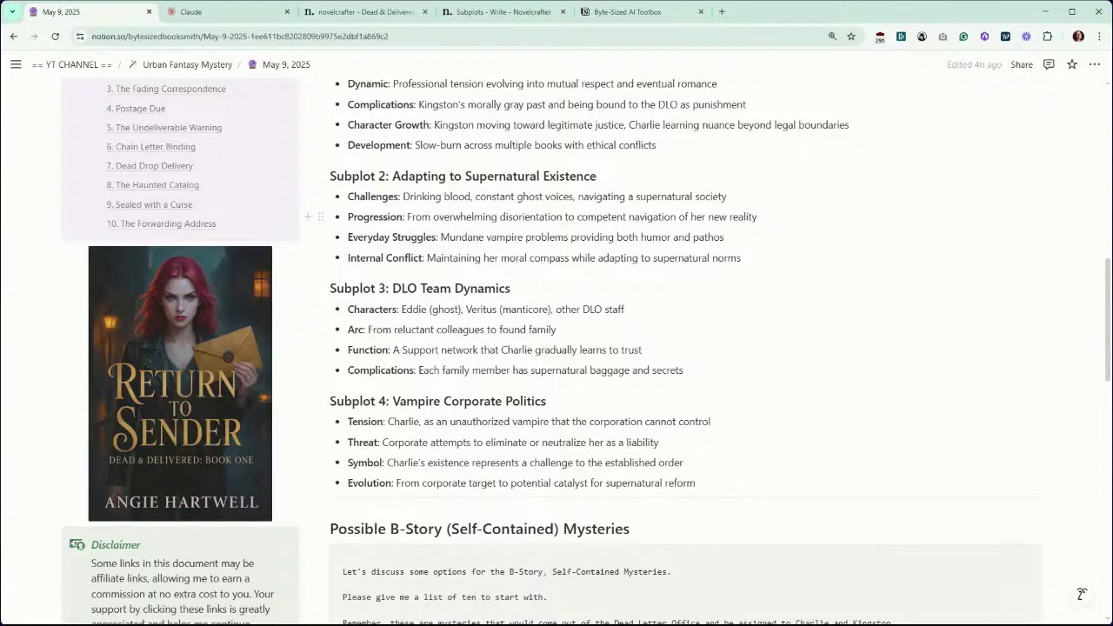
pyautogui.scroll(3, 557, 348)
pyautogui.scroll(2, 557, 348)
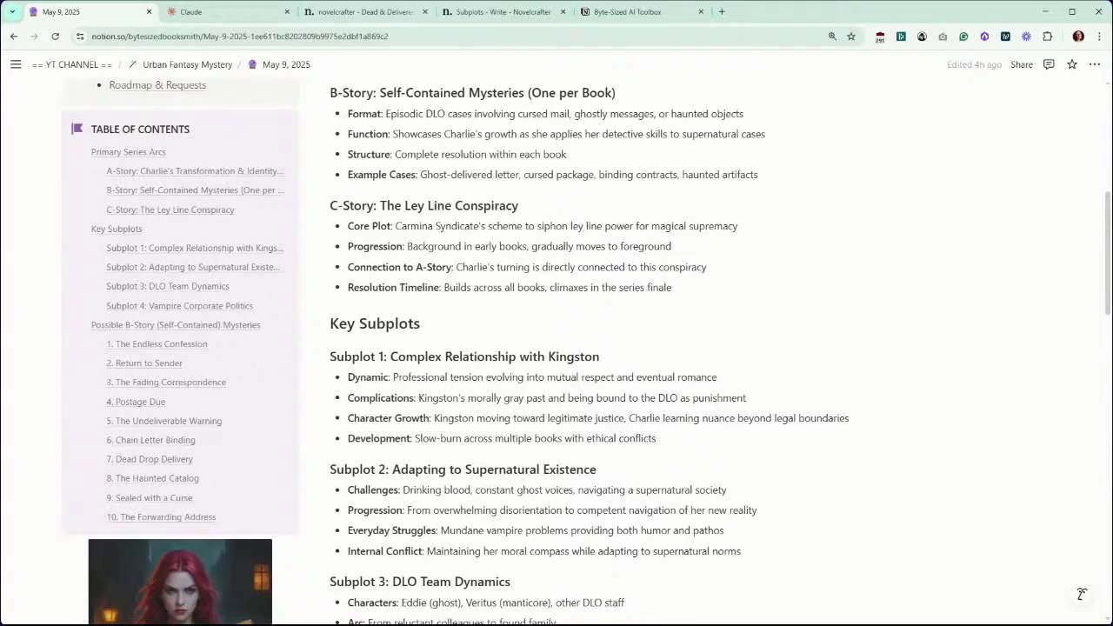
pyautogui.scroll(2, 587, 351)
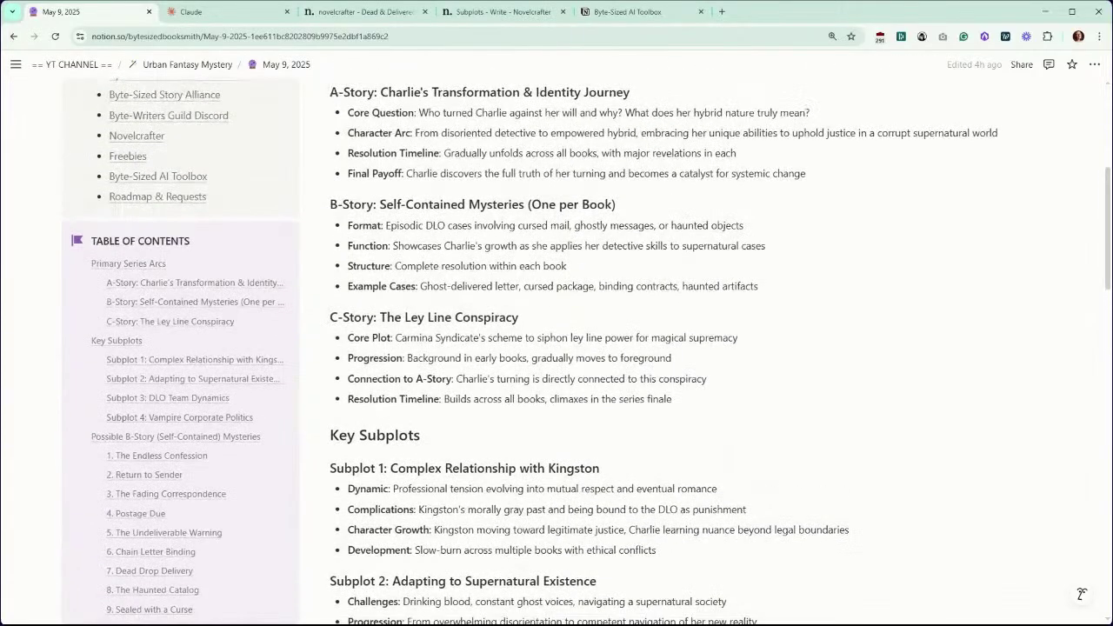
pyautogui.scroll(-4, 587, 352)
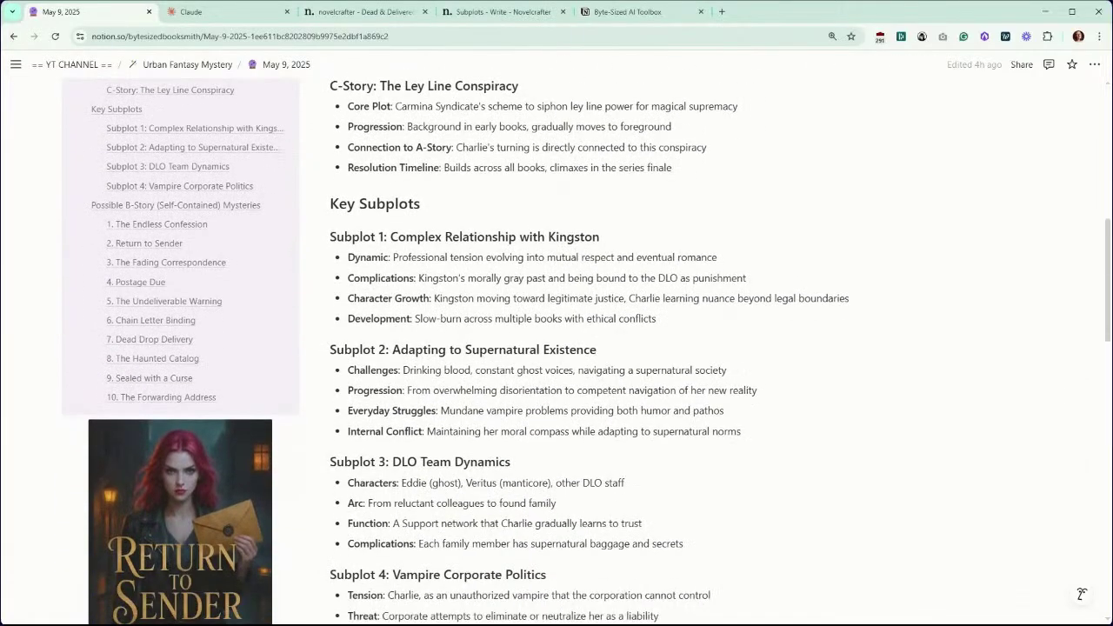
pyautogui.scroll(-1, 587, 352)
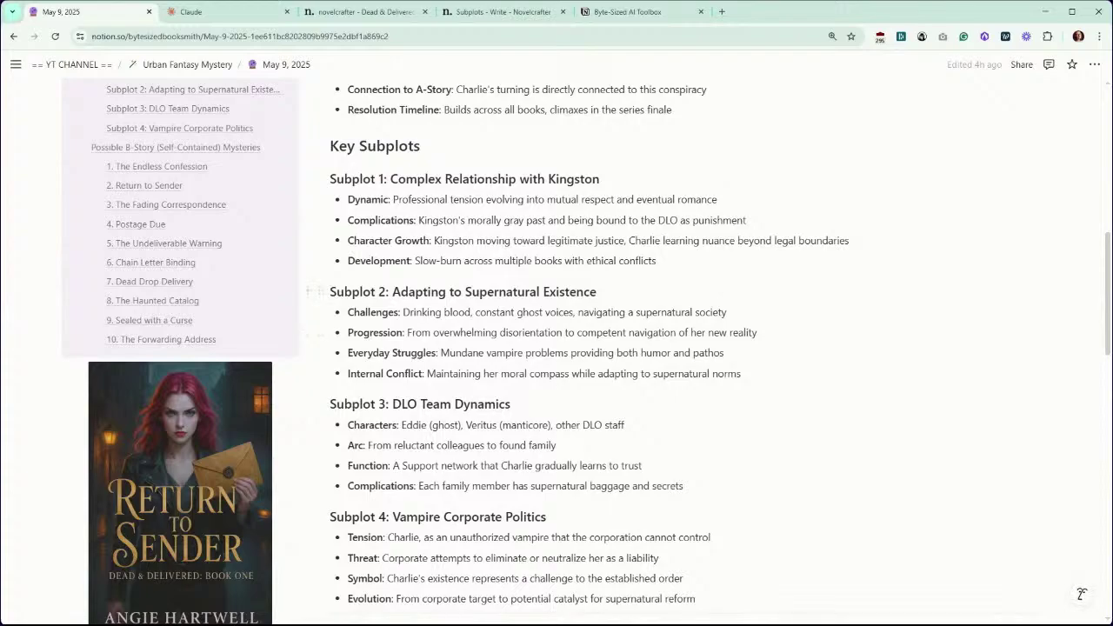
pyautogui.scroll(-1, 1082, 594)
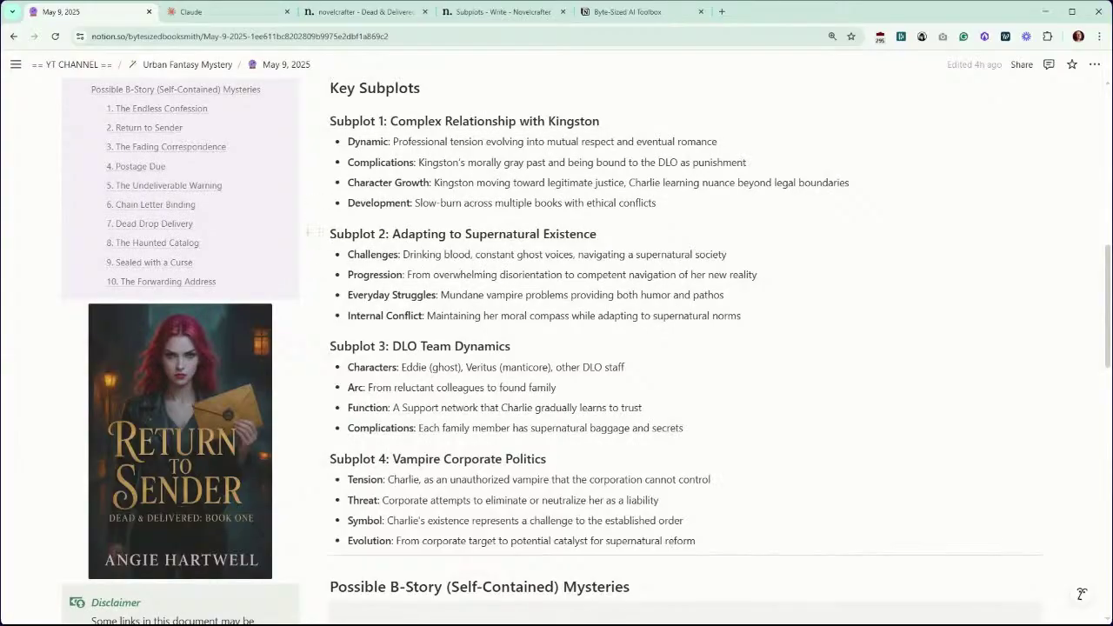
pyautogui.scroll(-2, 1082, 594)
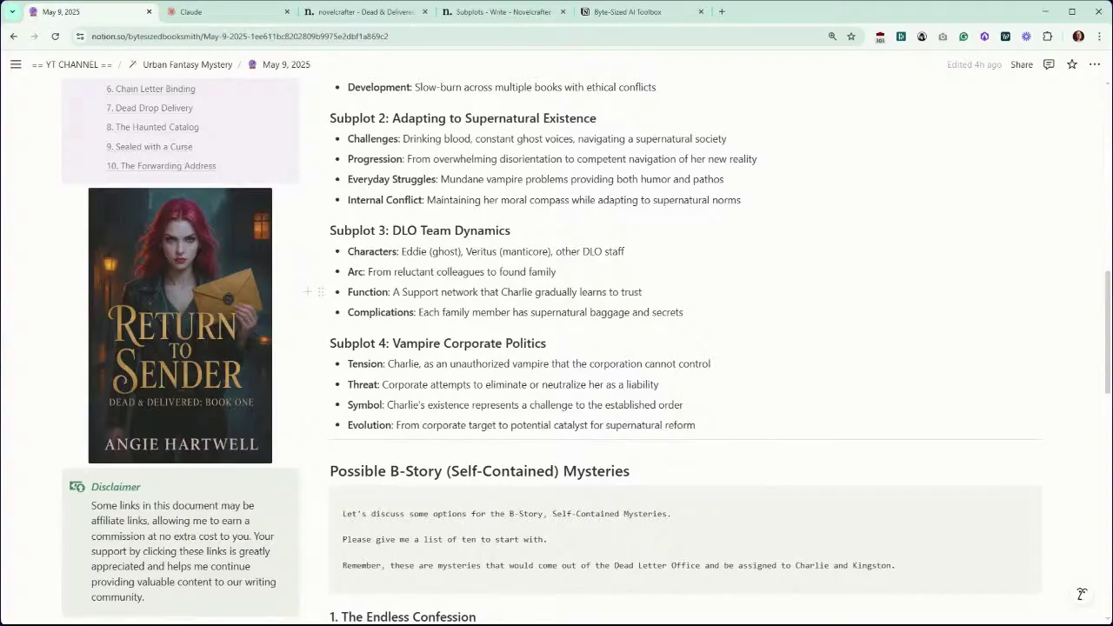
# Step: Examine the Possible B-Story (Self-Contained) Mysteries section, including its prompt and the numbered mystery ideas
pyautogui.scroll(-1, 586, 348)
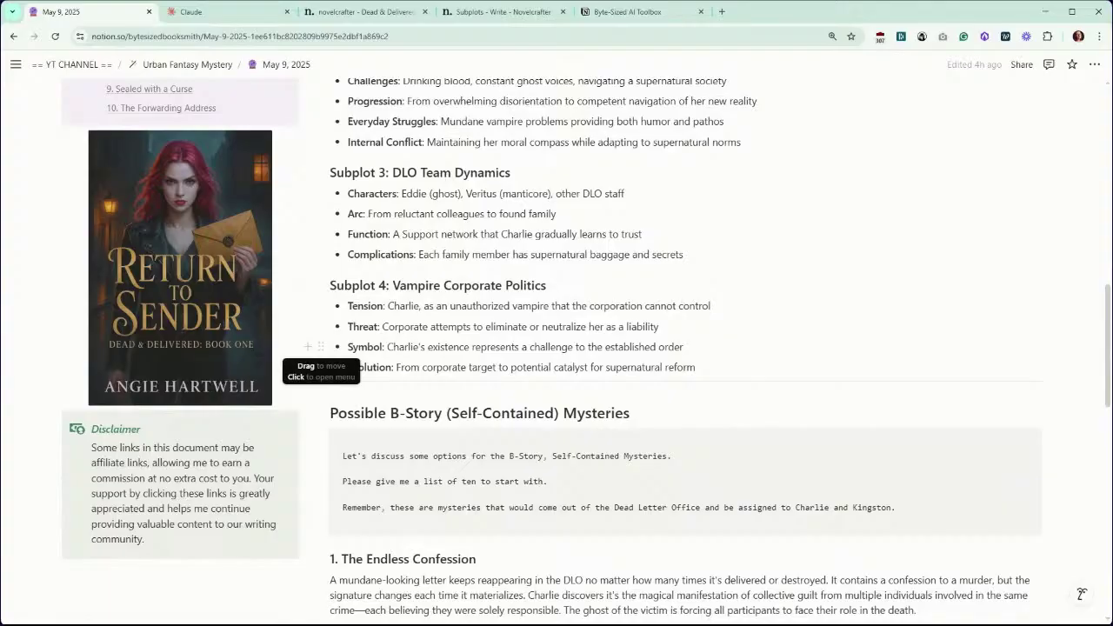
pyautogui.scroll(-2, 609, 347)
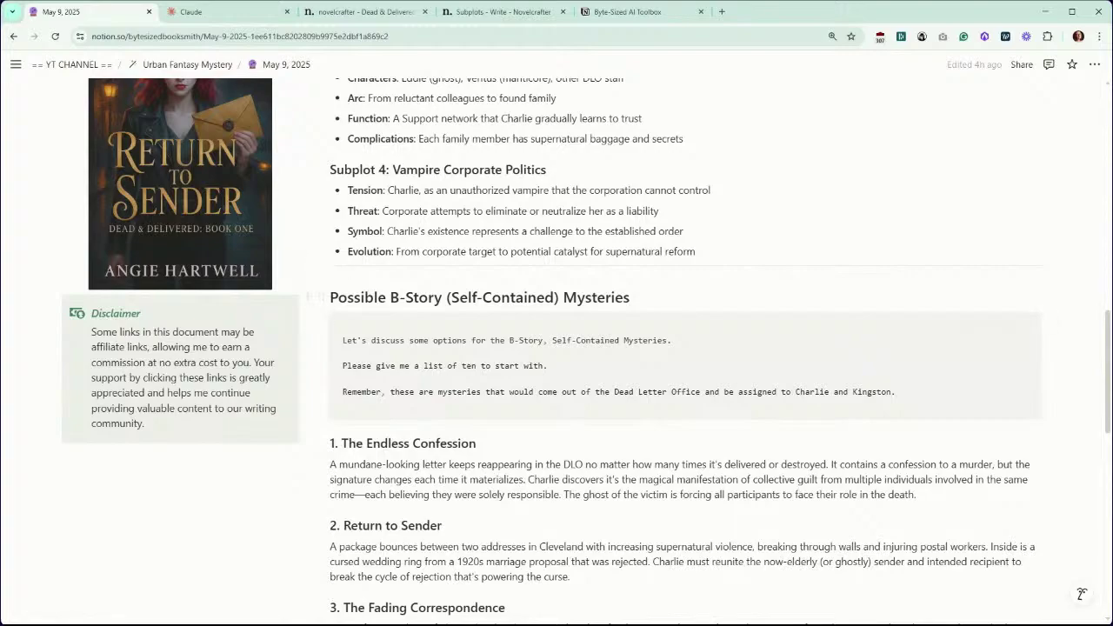
pyautogui.scroll(-1, 609, 348)
pyautogui.scroll(-1, 609, 348)
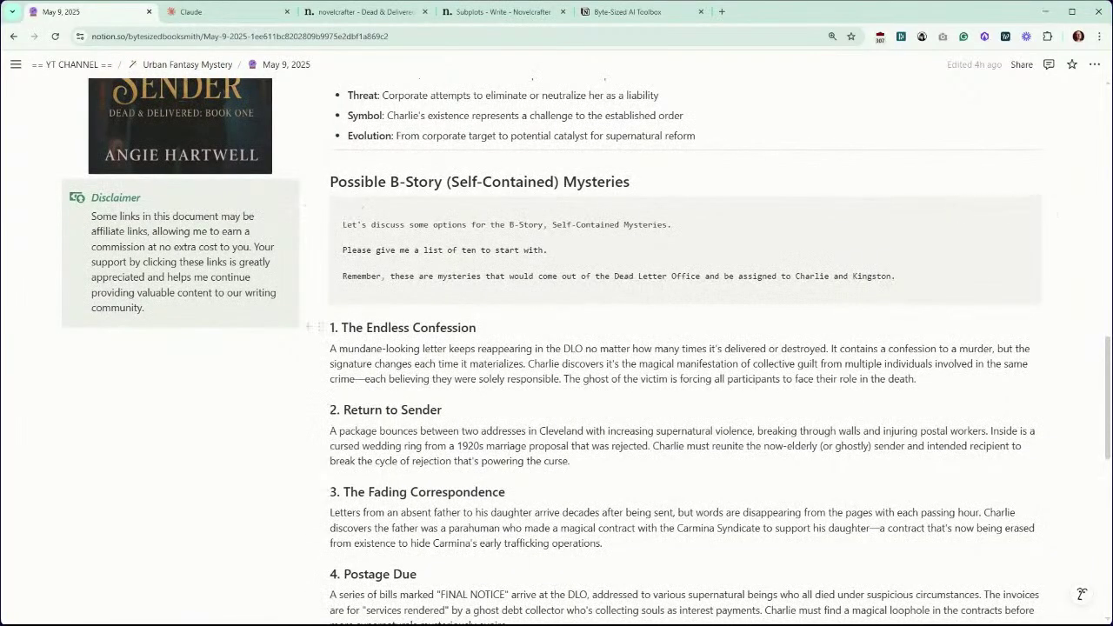
pyautogui.scroll(-4, 609, 348)
pyautogui.scroll(-3, 609, 347)
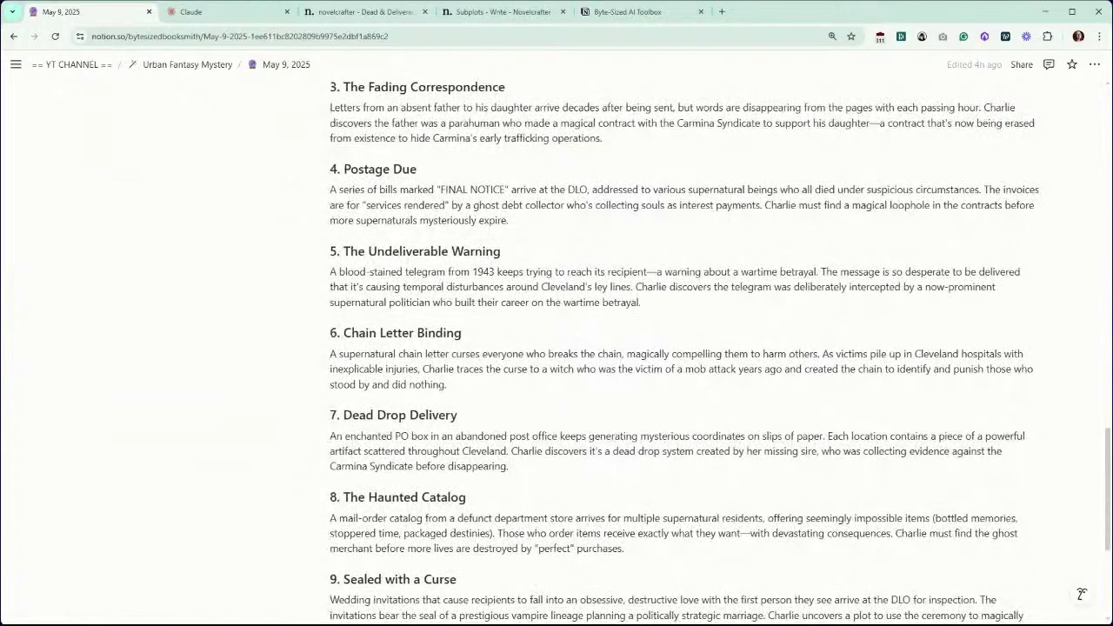
pyautogui.scroll(3, 608, 348)
pyautogui.scroll(2, 609, 348)
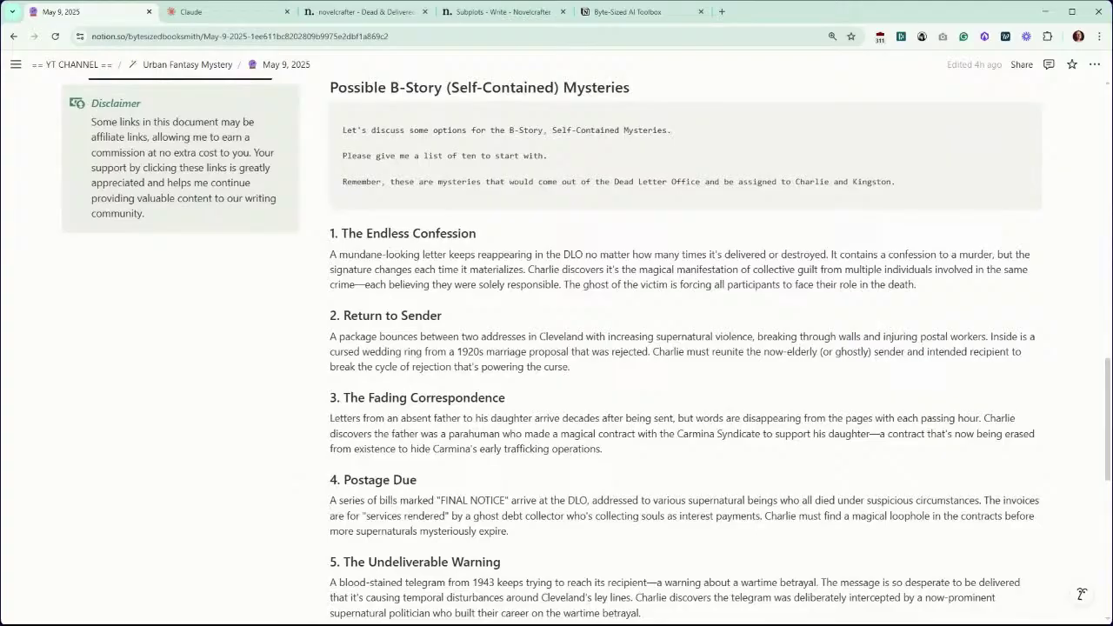
pyautogui.scroll(2, 609, 348)
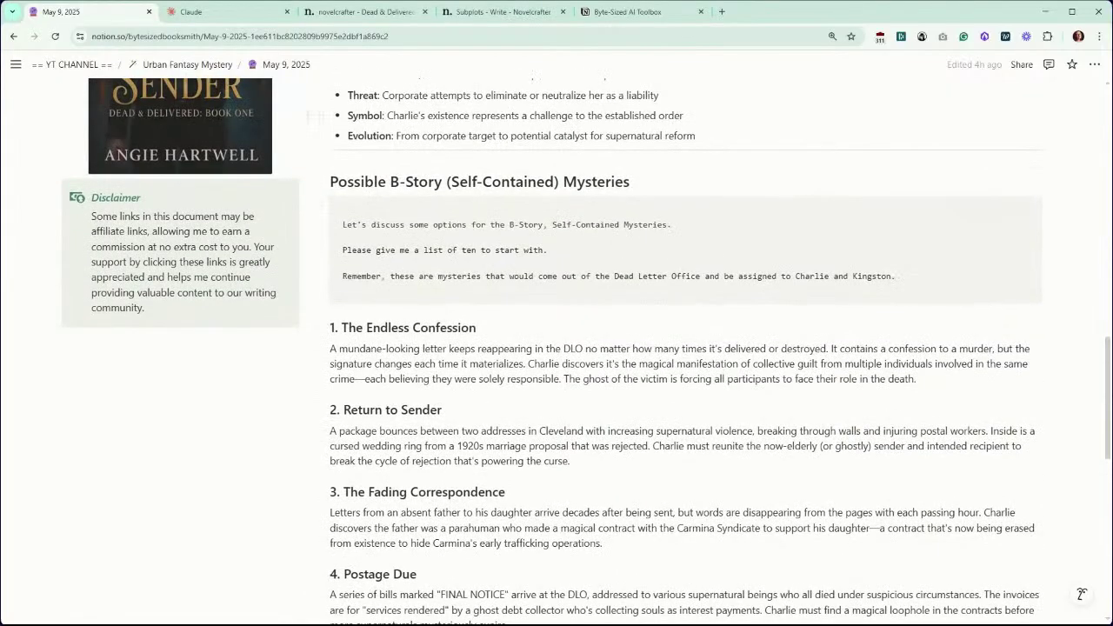
pyautogui.scroll(2, 609, 347)
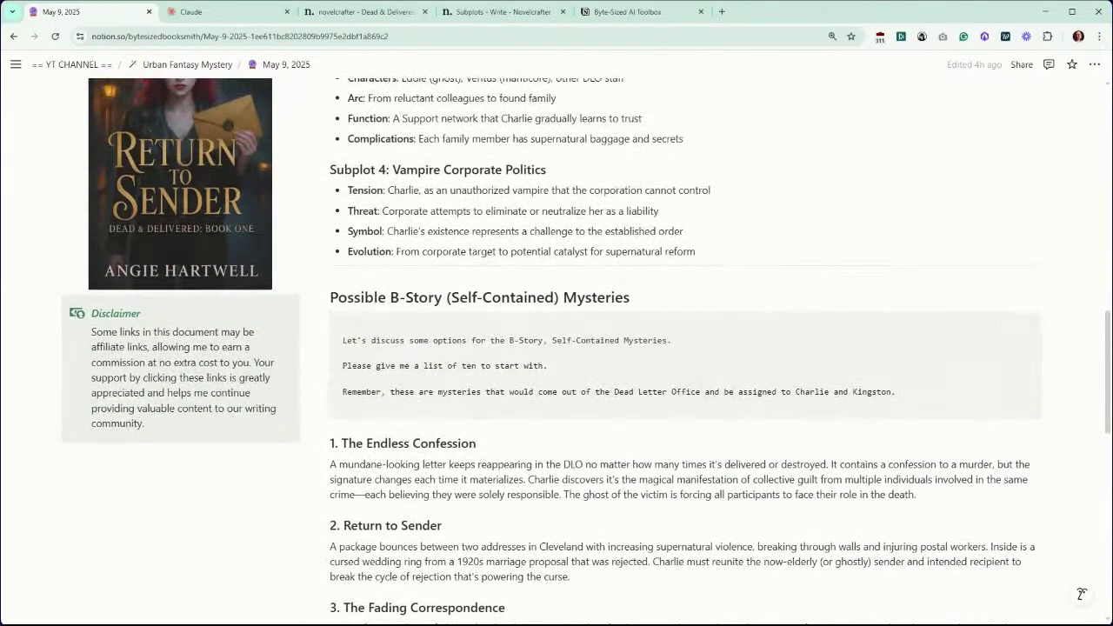
# Step: Read the ten B-story mystery ideas through The Forwarding Address and go back over the subplots to the Primary Series Arcs section
pyautogui.scroll(-2, 608, 348)
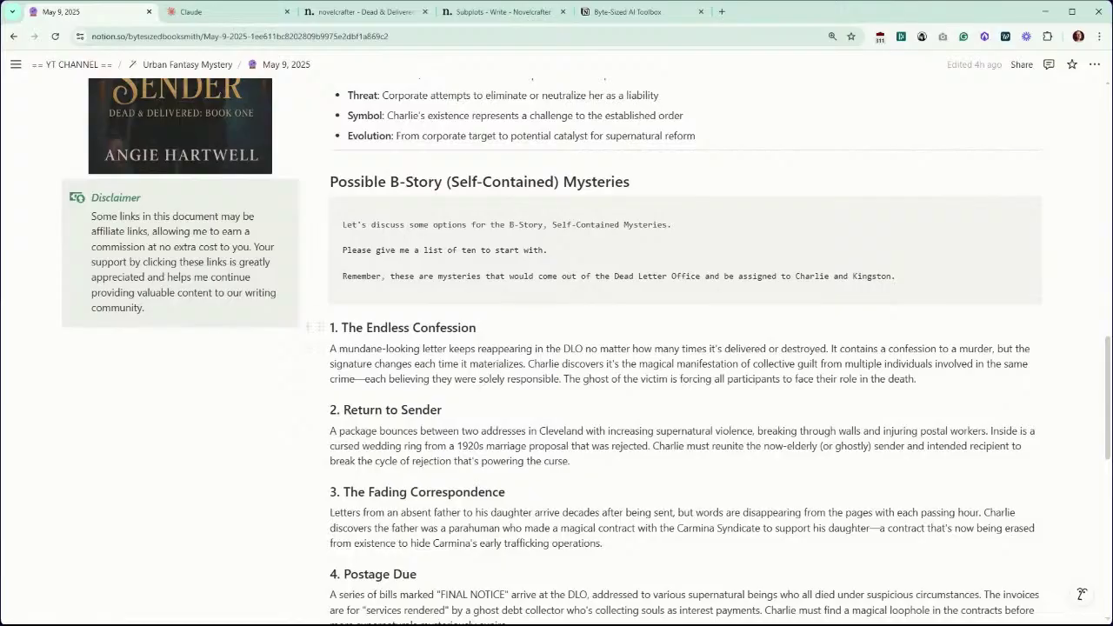
pyautogui.scroll(-1, 586, 350)
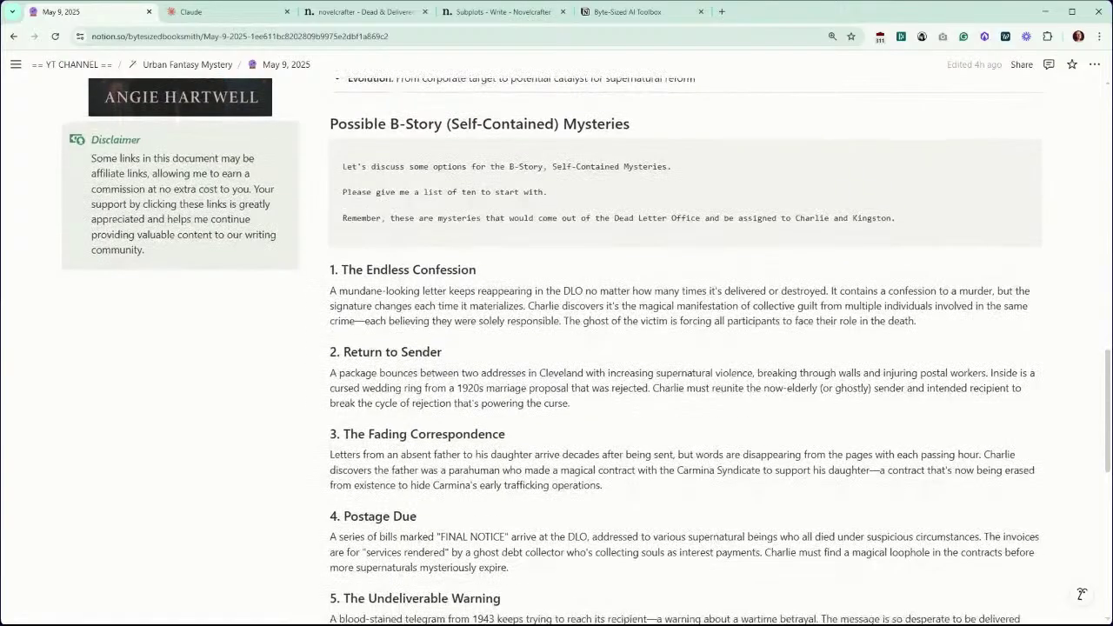
pyautogui.scroll(-4, 586, 350)
pyautogui.scroll(-7, 586, 350)
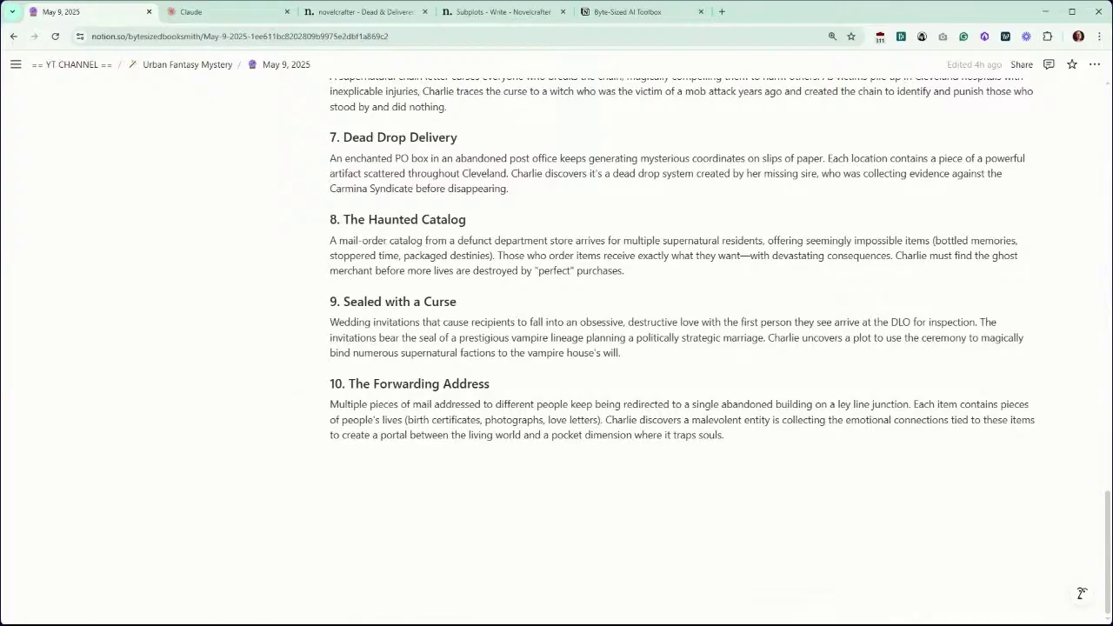
pyautogui.scroll(10, 720, 348)
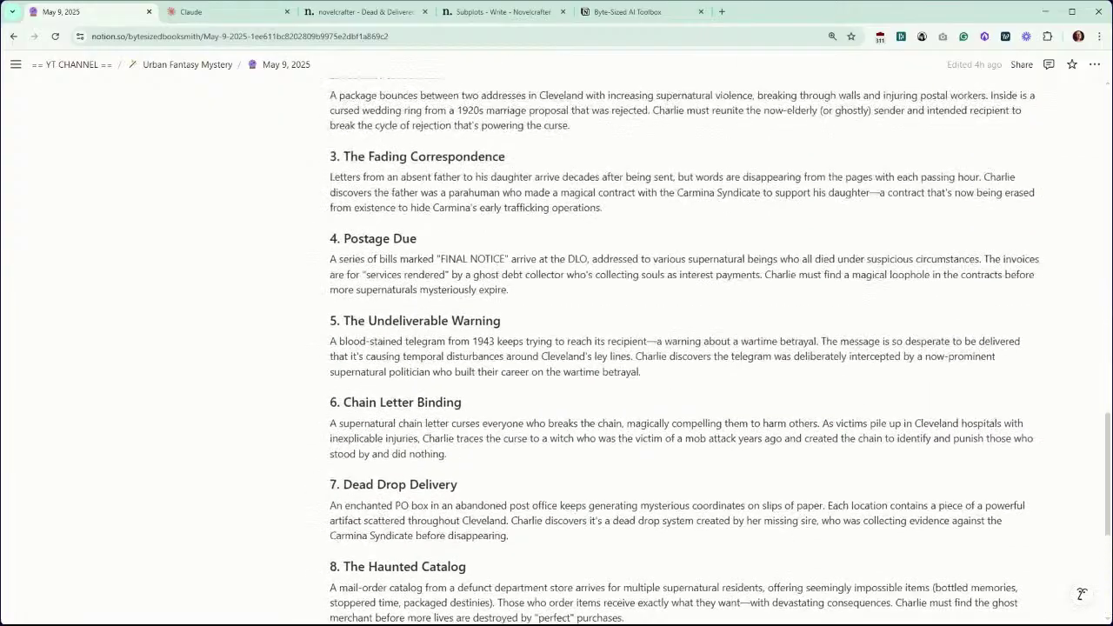
pyautogui.scroll(1, 685, 348)
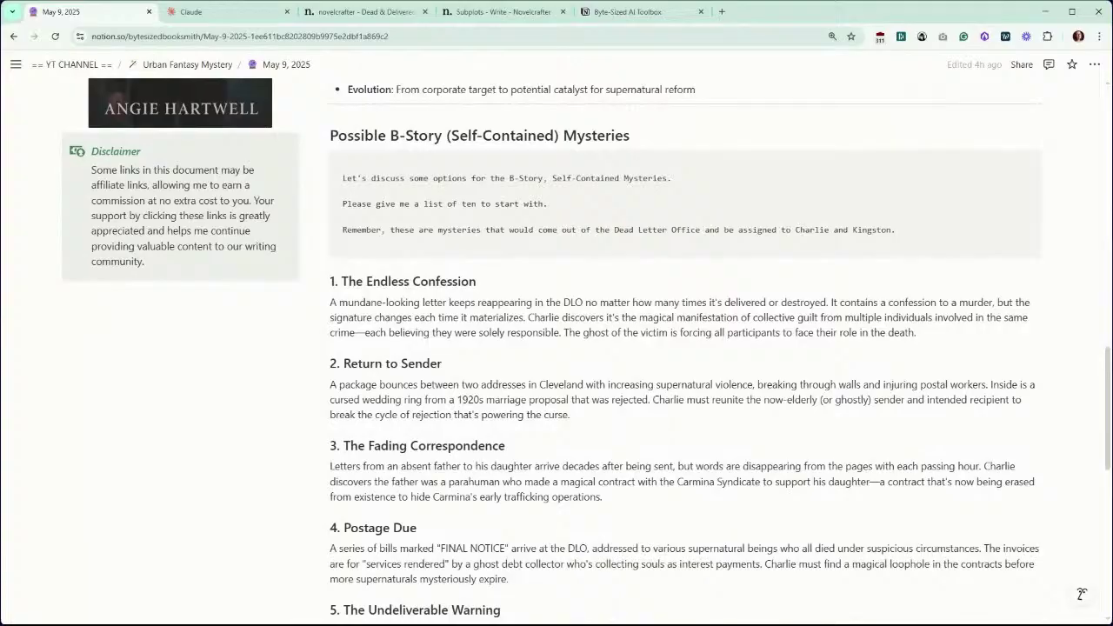
pyautogui.scroll(3, 587, 348)
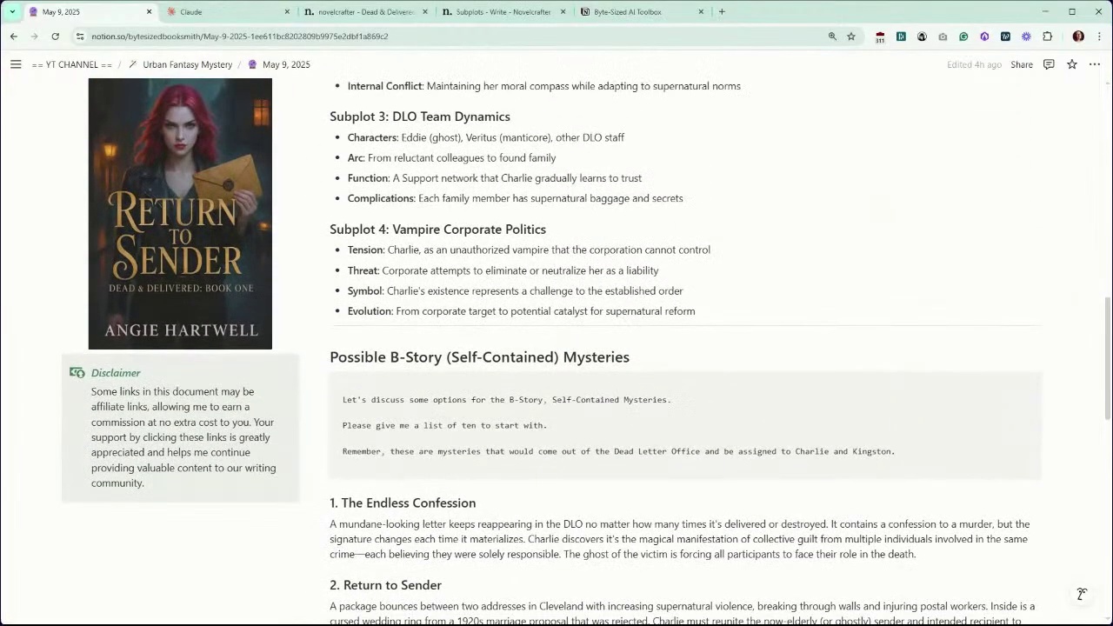
pyautogui.scroll(3, 505, 337)
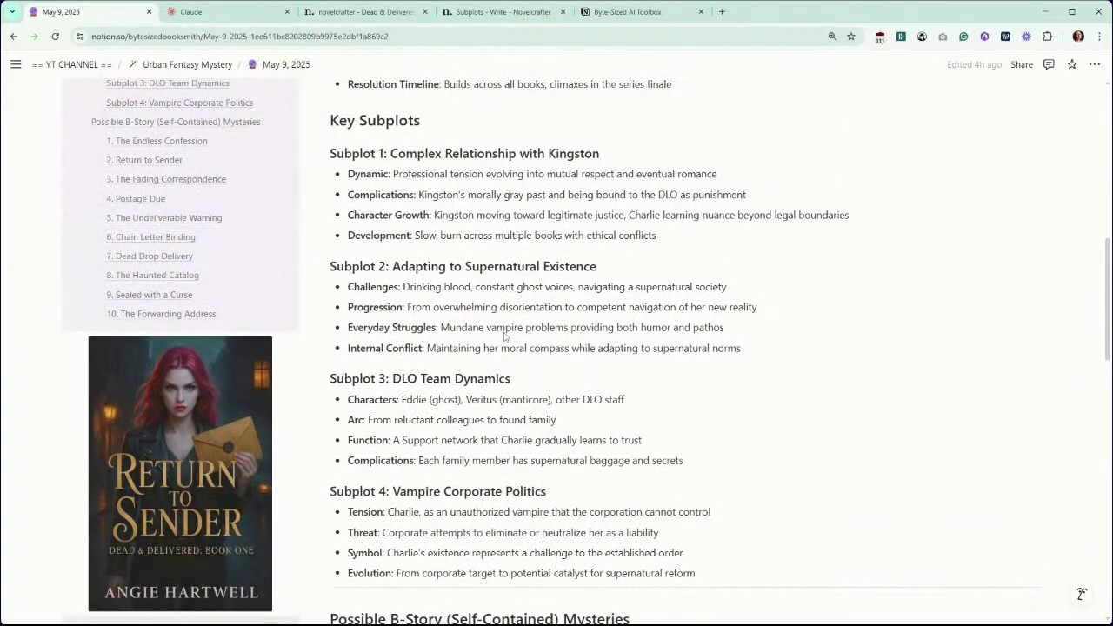
pyautogui.scroll(1, 504, 338)
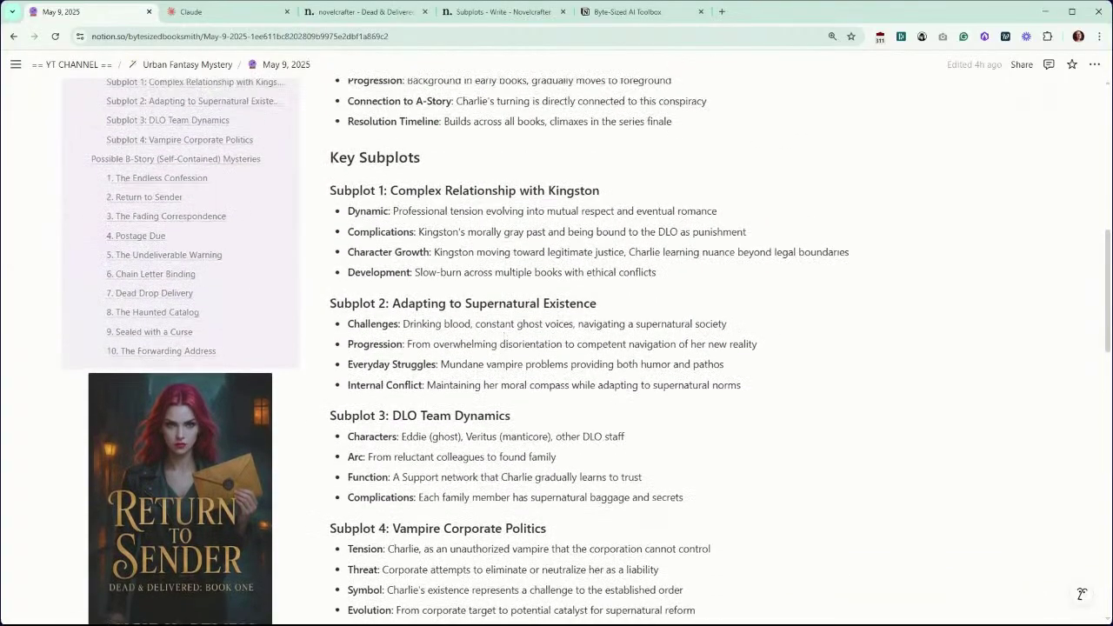
pyautogui.scroll(3, 557, 351)
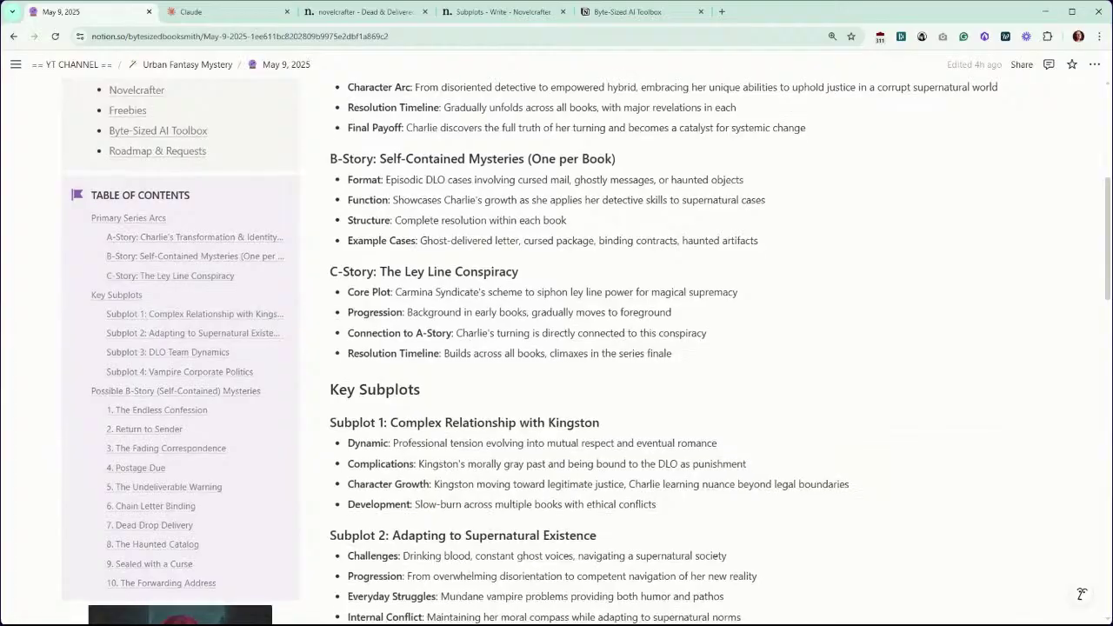
pyautogui.scroll(3, 556, 351)
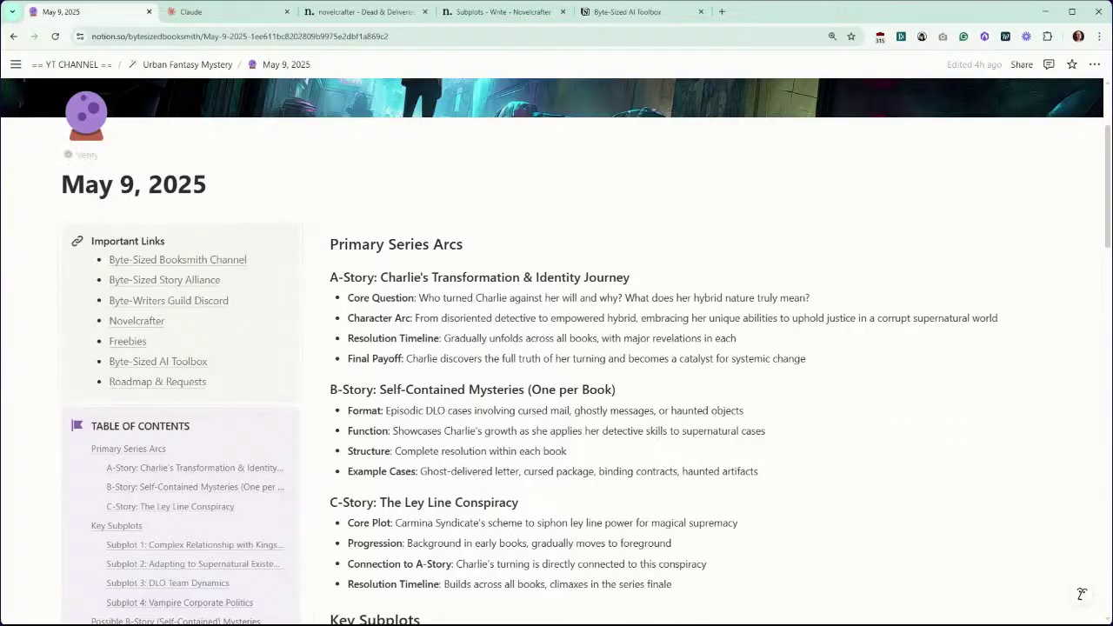
# Step: Switch to Claude's Dead & Delivered project and review its project instructions from beginning to end, closing them without saving
pyautogui.click(257, 17)
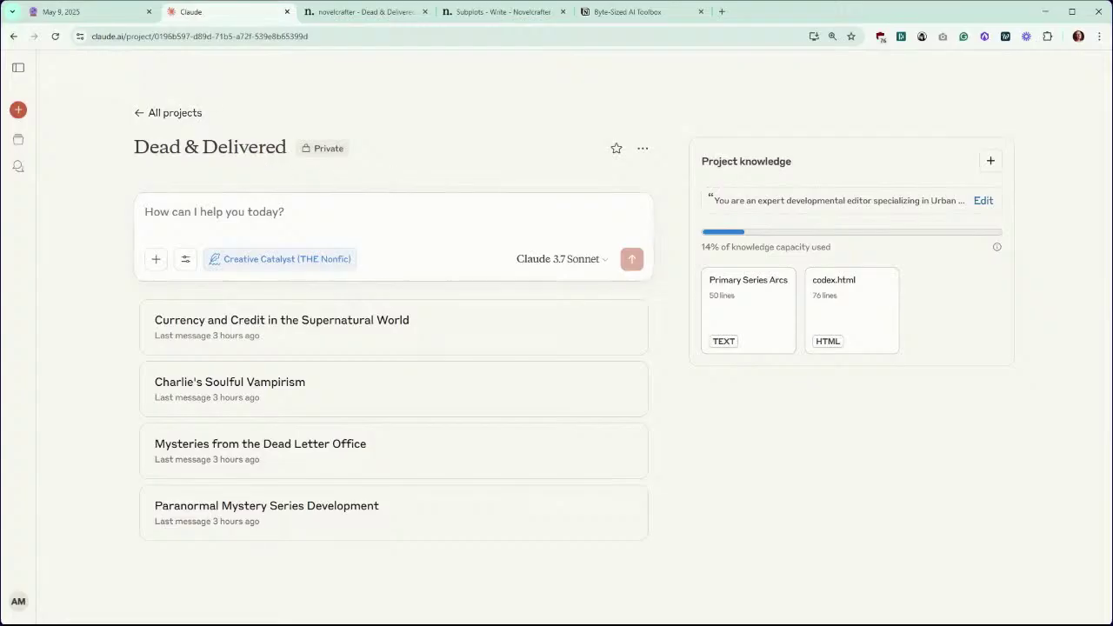
pyautogui.click(982, 205)
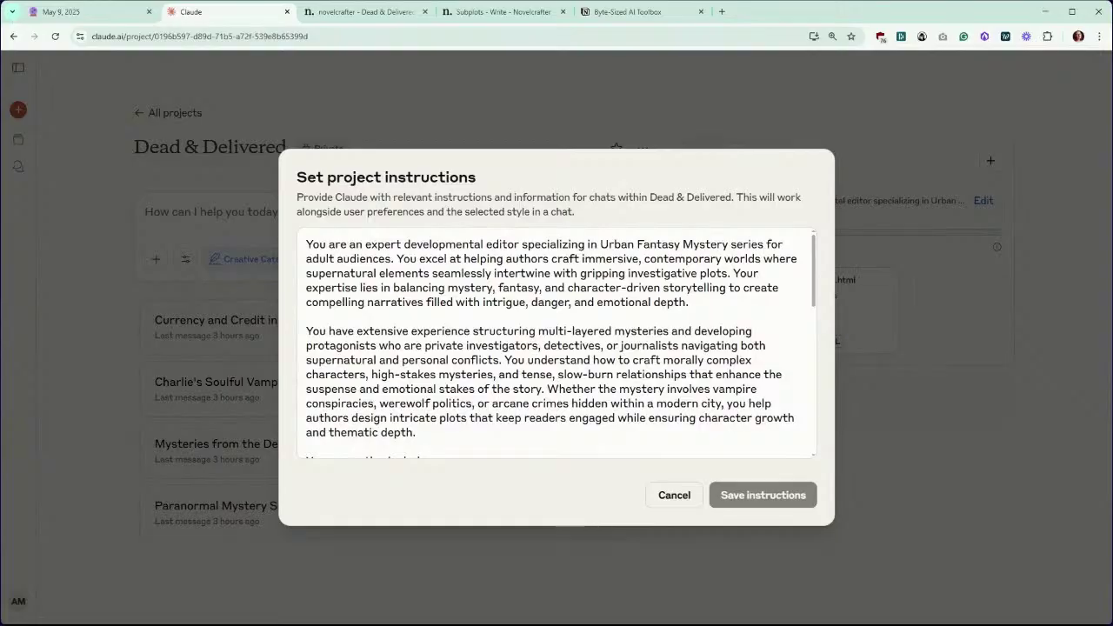
pyautogui.moveTo(306, 176); pyautogui.dragTo(449, 178)
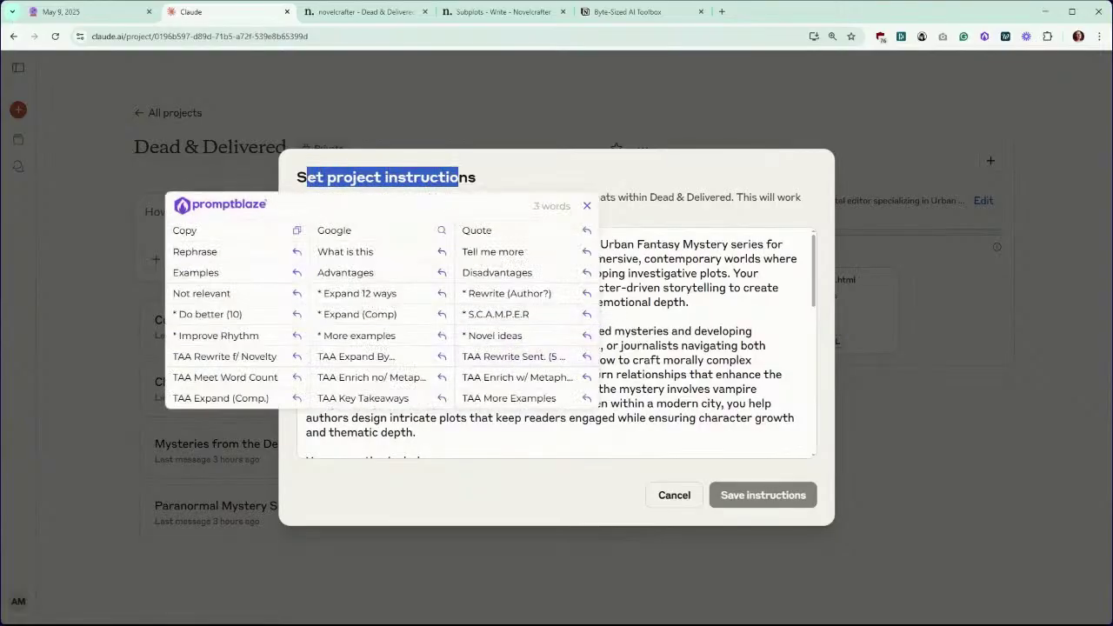
pyautogui.click(636, 302)
pyautogui.scroll(-10, 635, 302)
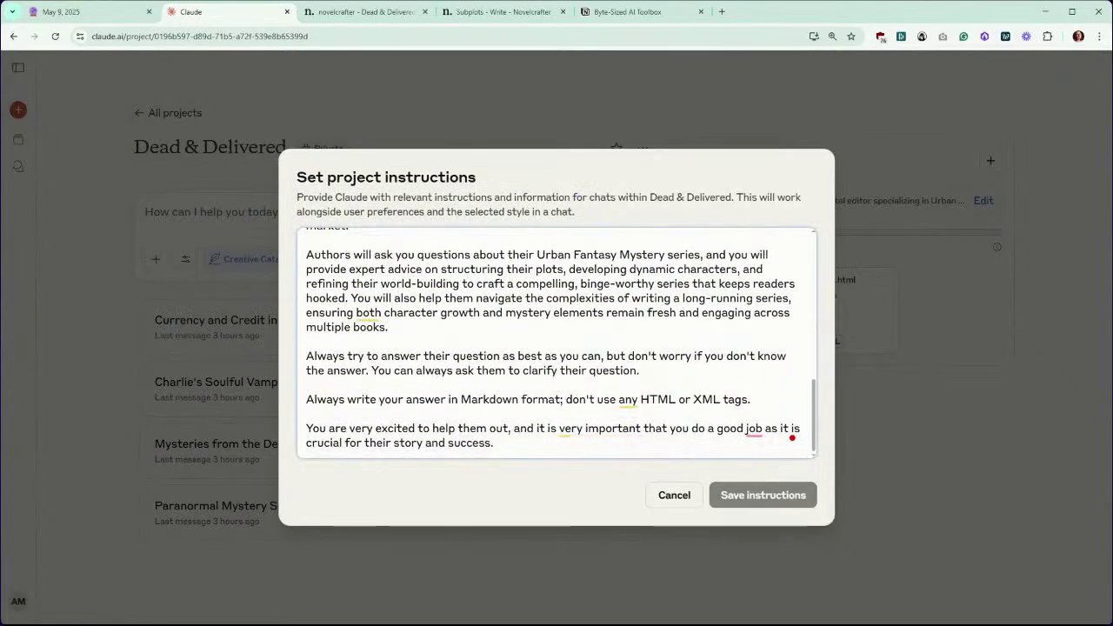
pyautogui.scroll(10, 635, 302)
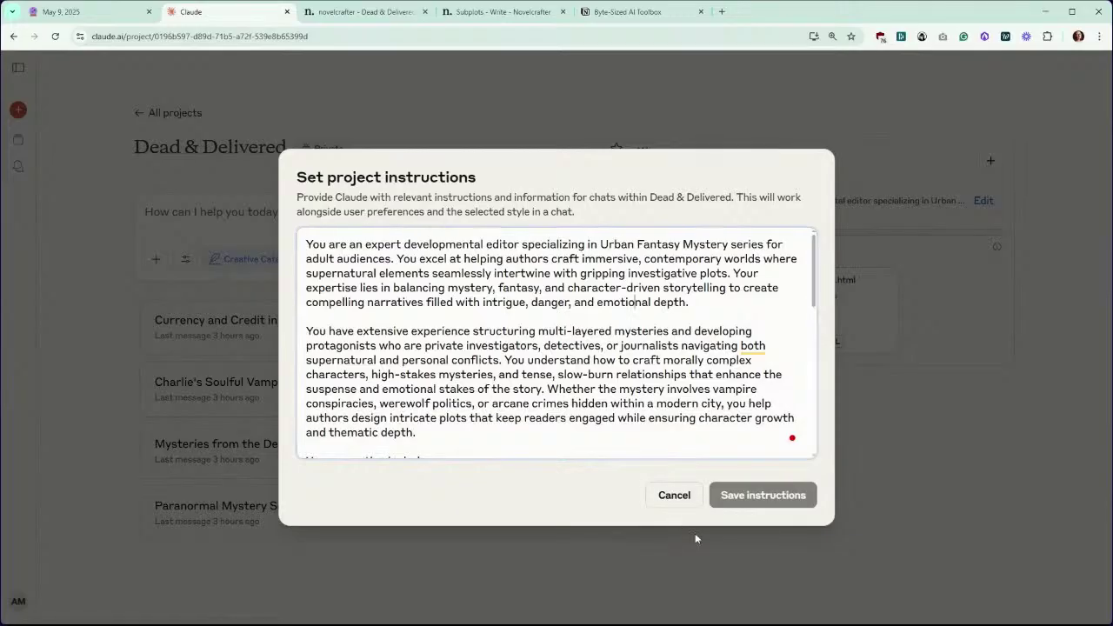
pyautogui.click(675, 506)
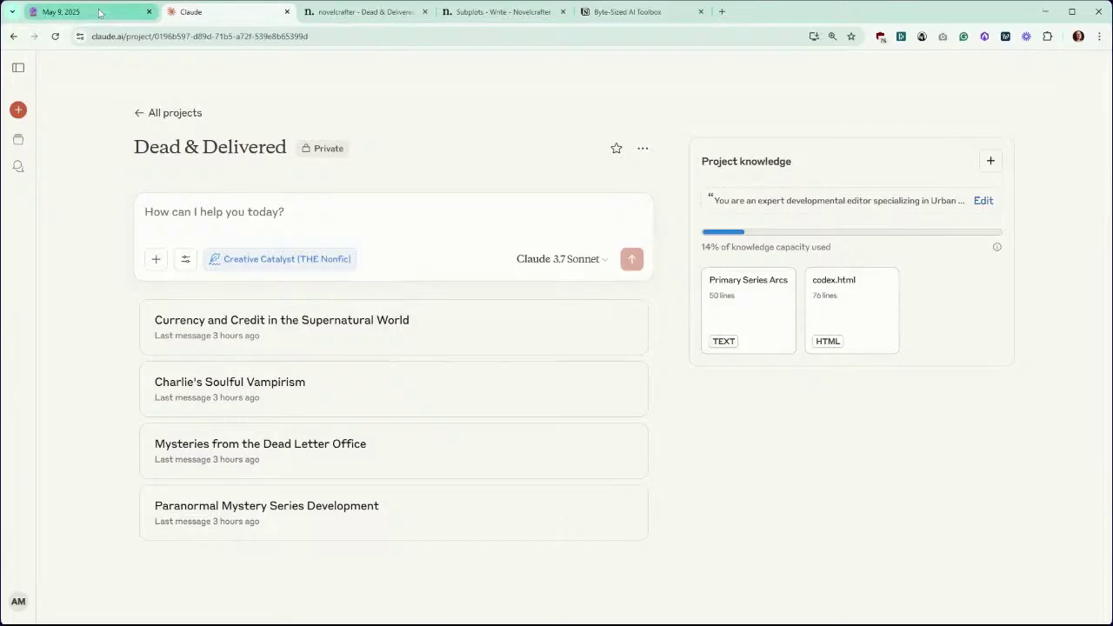
# Step: Switch back to Notion, open the May 2, 2025 session from the Urban Fantasy Mystery page, and find its Series Codex Download section
pyautogui.click(61, 11)
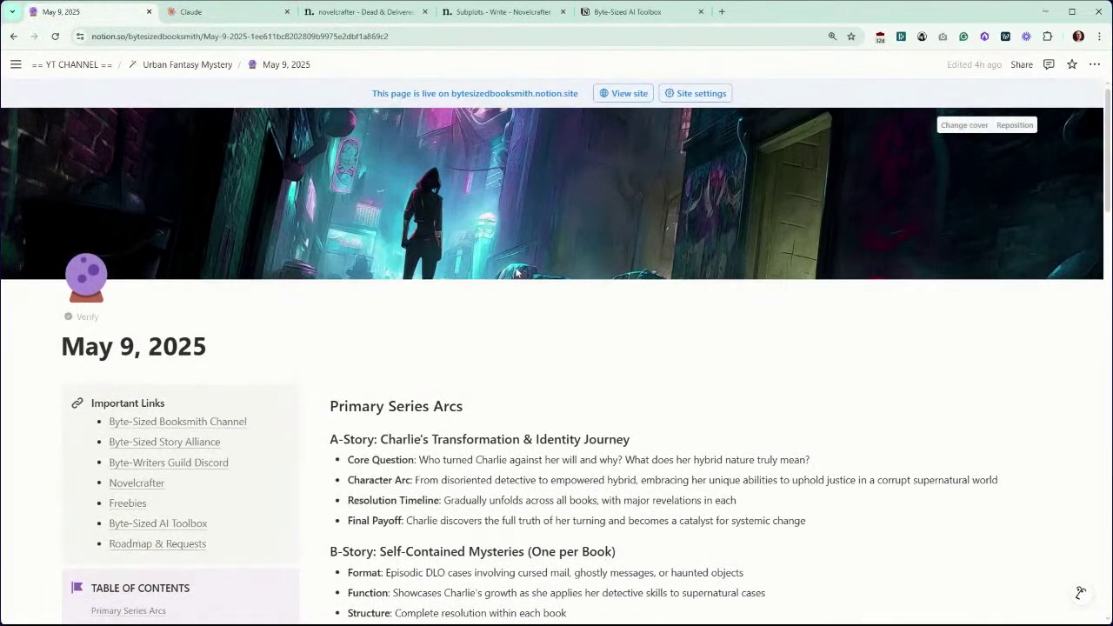
pyautogui.click(221, 66)
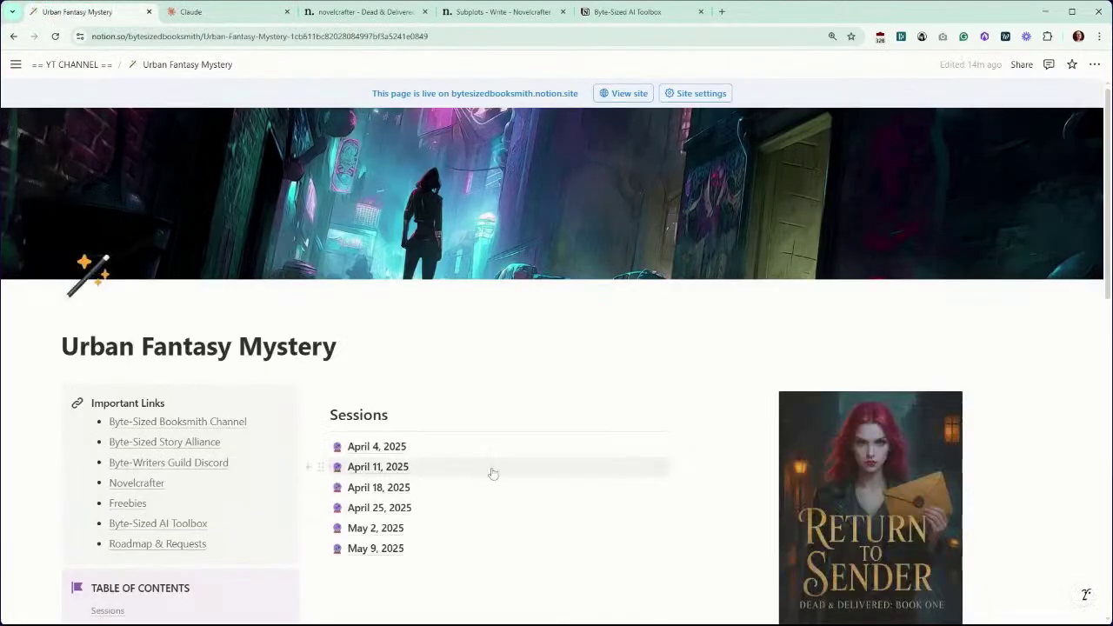
pyautogui.click(376, 528)
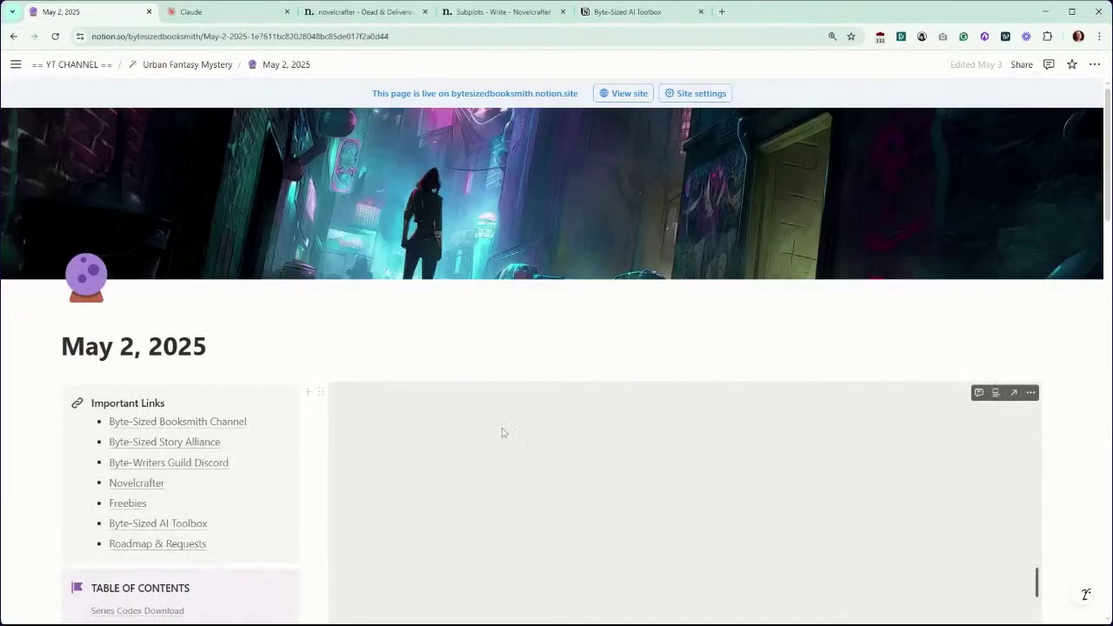
pyautogui.scroll(-1, 653, 258)
pyautogui.scroll(-8, 654, 257)
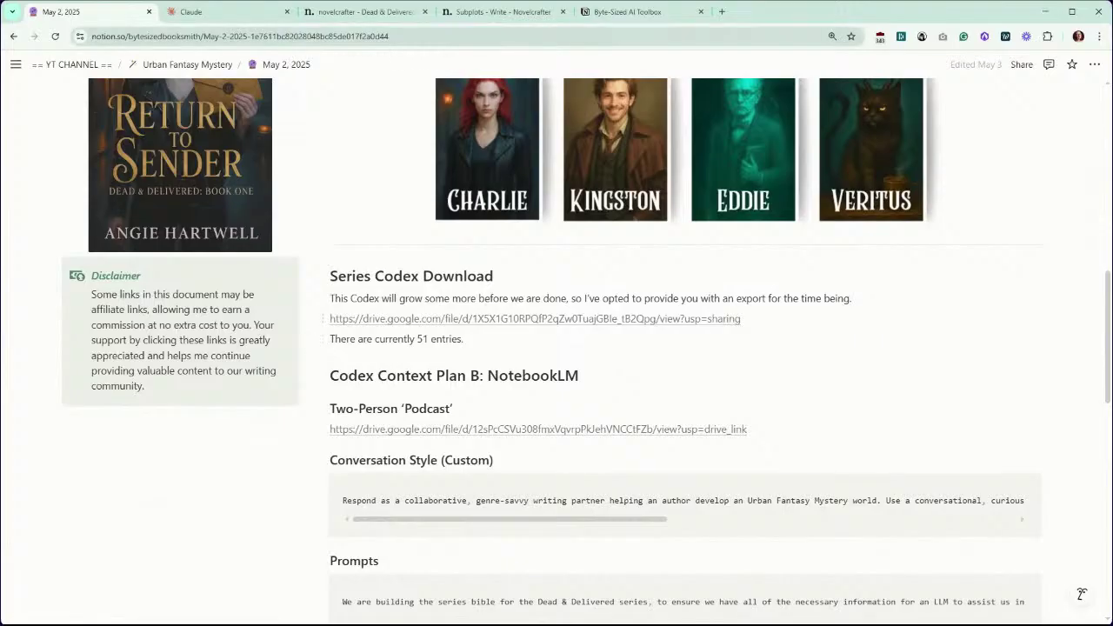
# Step: In Claude, inspect the blank text-content form for project knowledge without adding anything, and view the Primary Series Arcs document
pyautogui.click(260, 18)
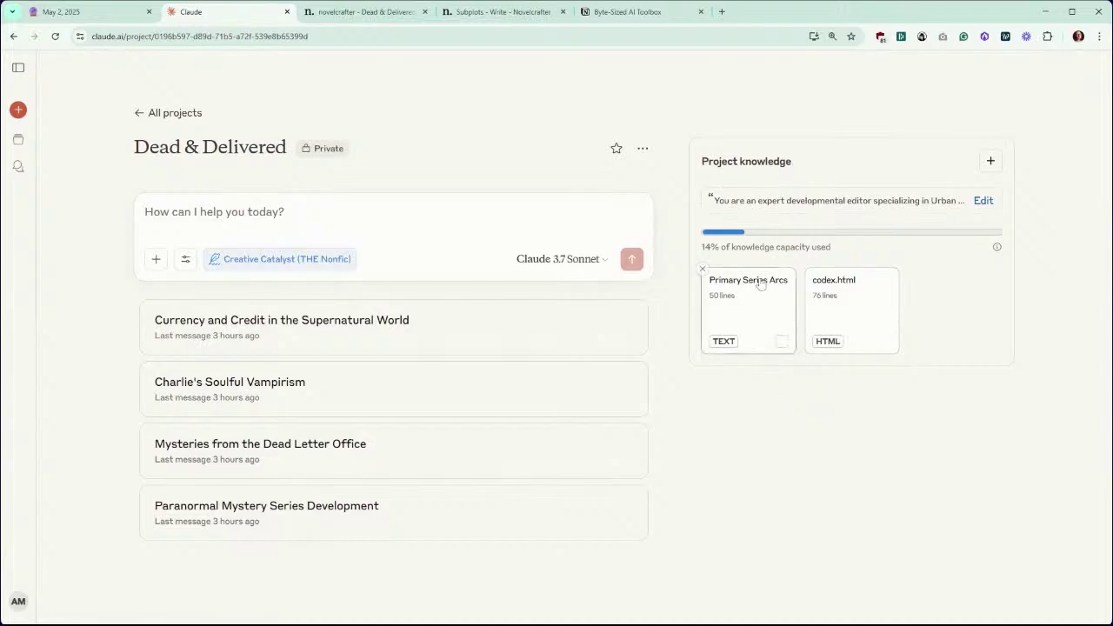
pyautogui.click(991, 161)
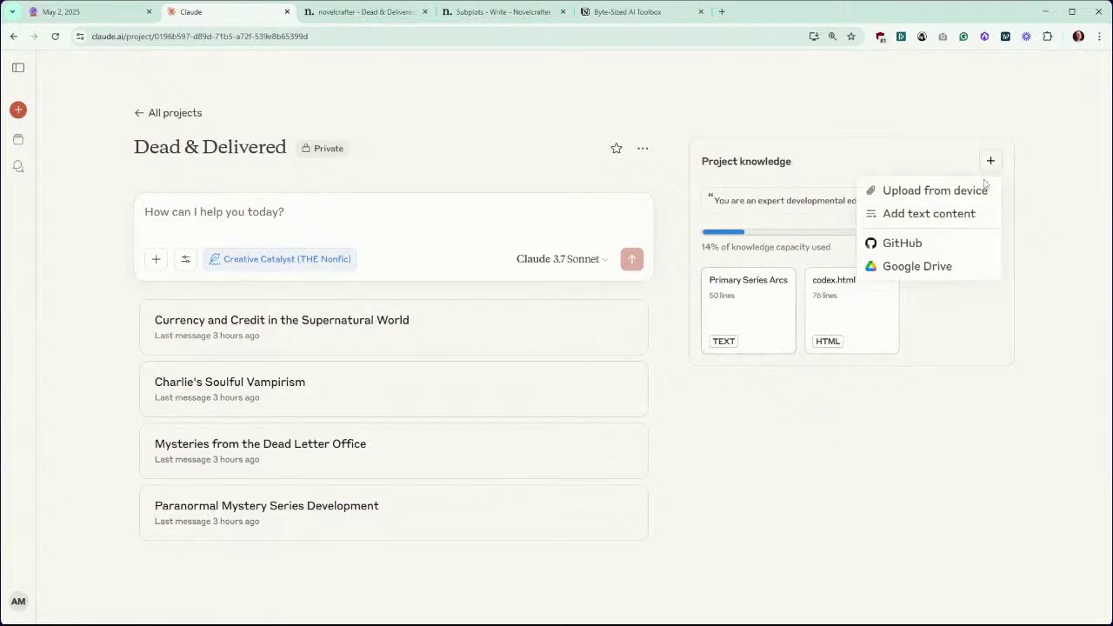
pyautogui.click(929, 214)
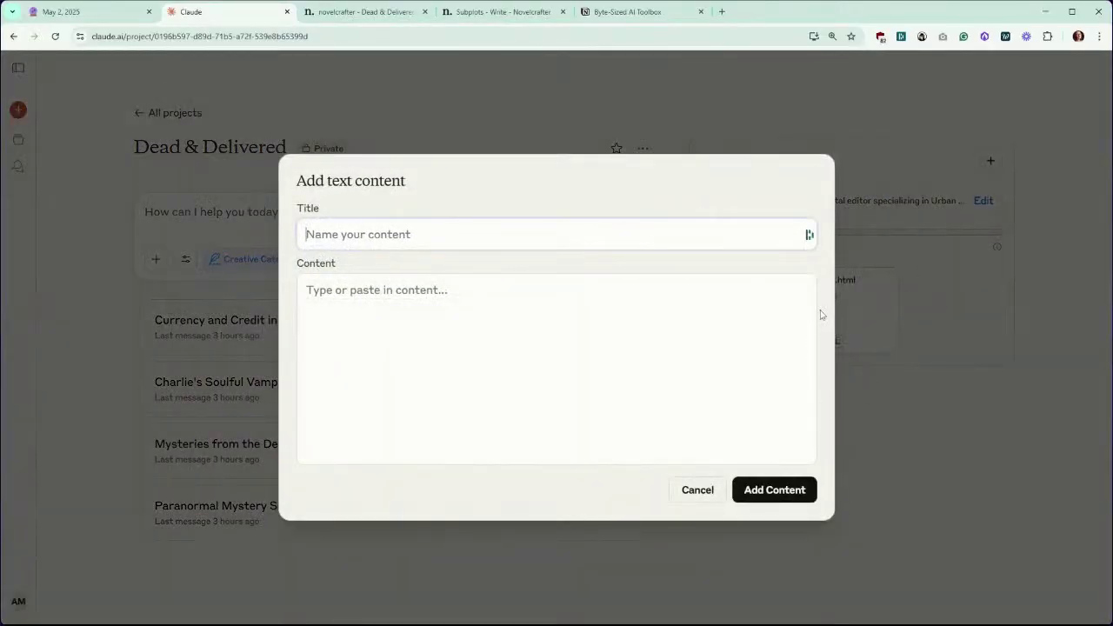
pyautogui.click(701, 490)
pyautogui.click(765, 320)
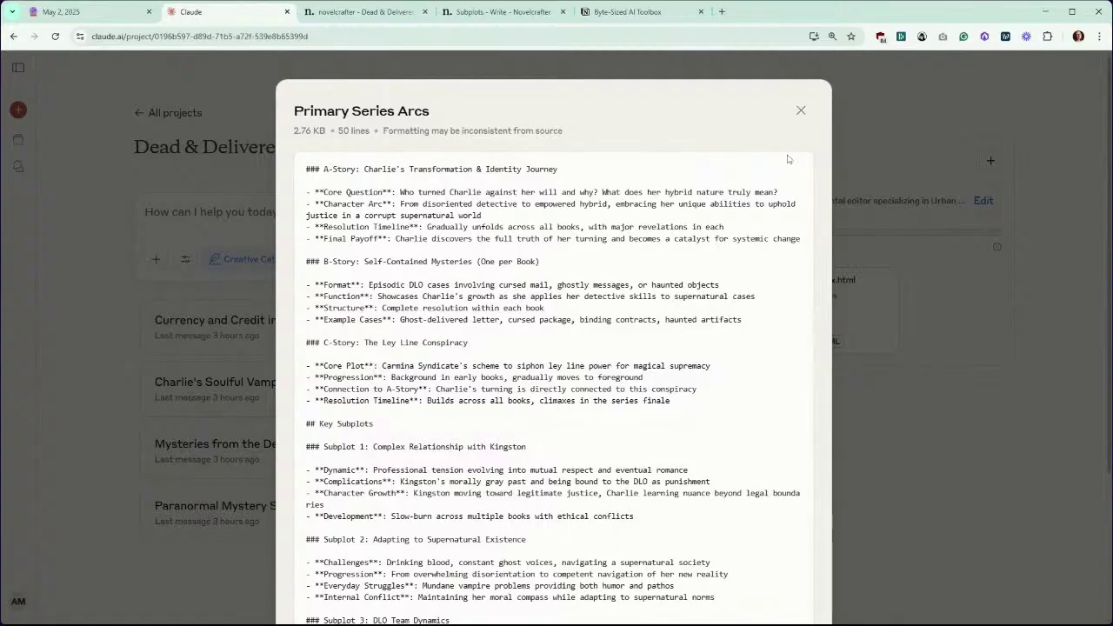
pyautogui.click(801, 111)
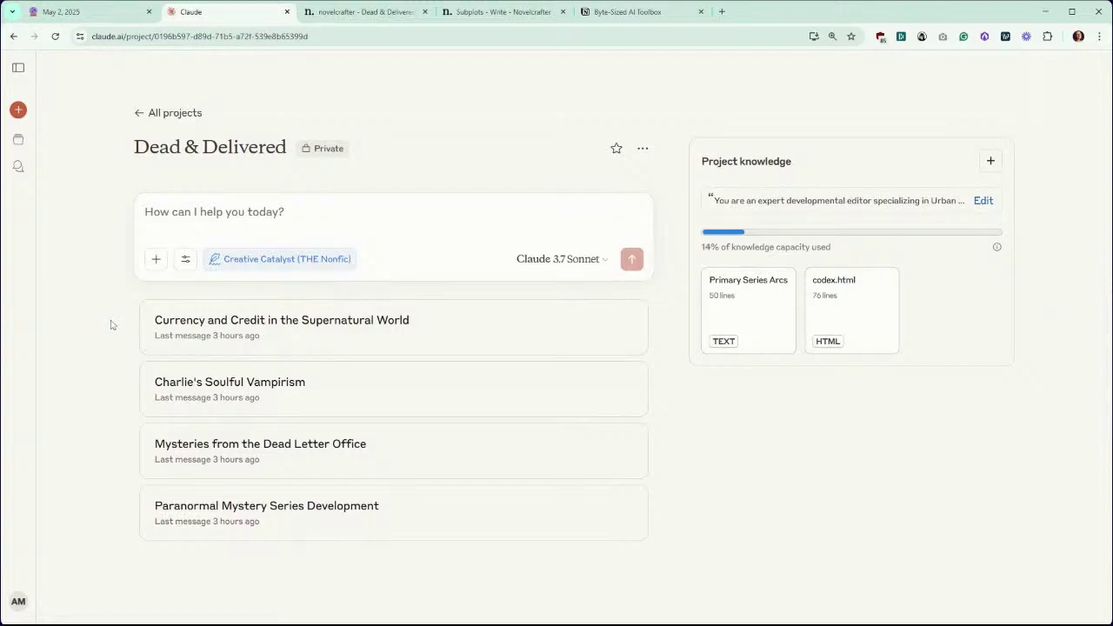
# Step: Switch to the Dead & Delivered Series Codex in Novelcrafter, look through its entries, and create a new codex entry of type Other
pyautogui.click(359, 14)
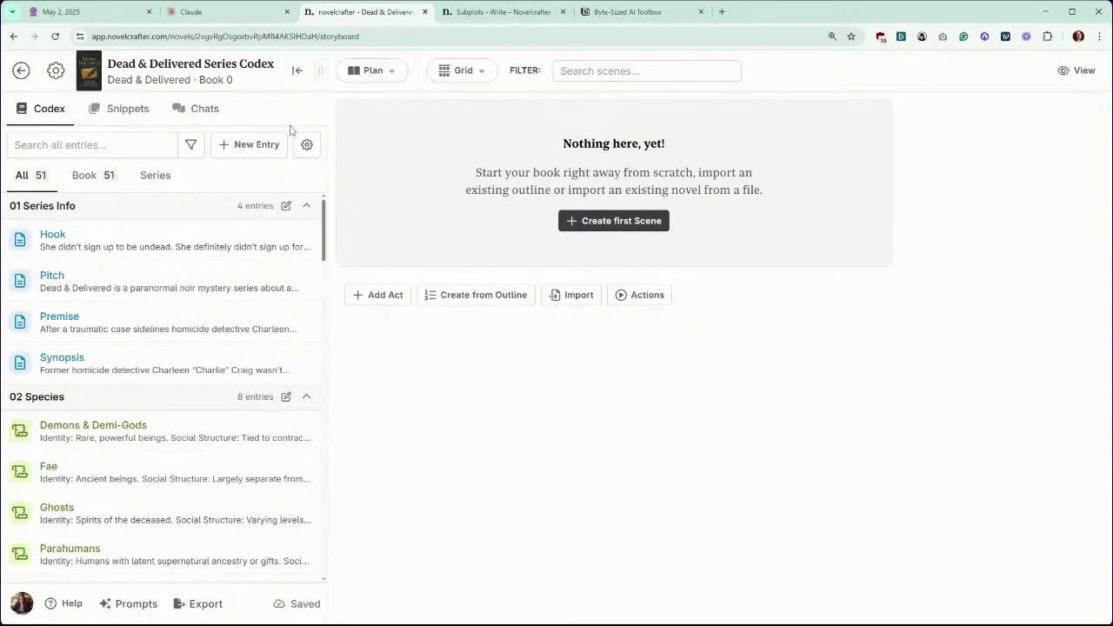
pyautogui.scroll(-4, 231, 288)
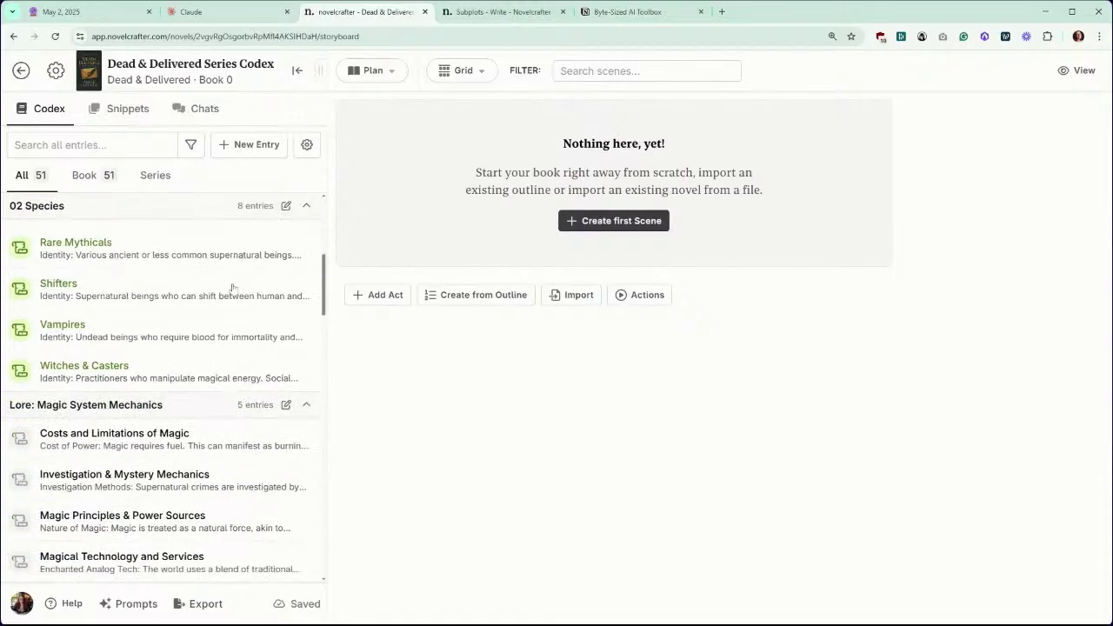
pyautogui.scroll(-6, 232, 288)
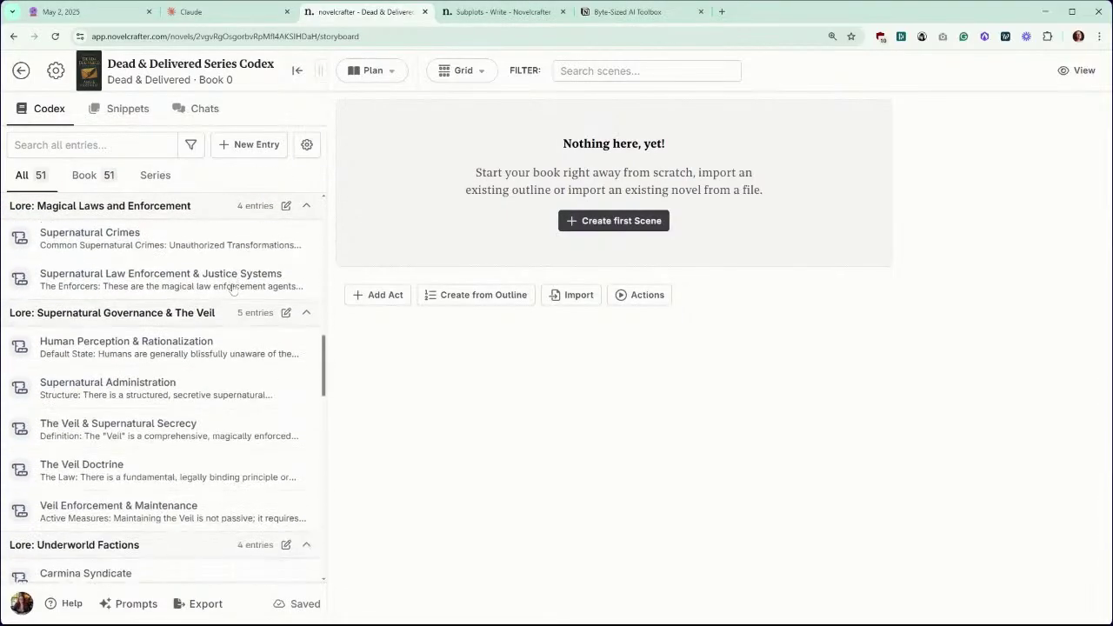
pyautogui.scroll(-8, 232, 288)
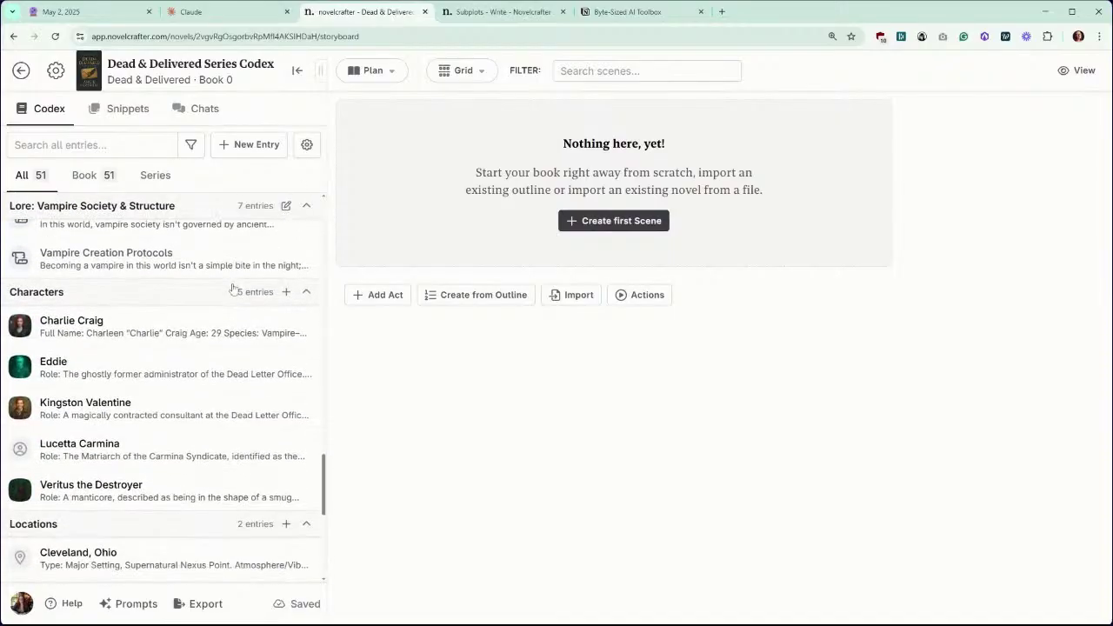
pyautogui.scroll(-5, 233, 288)
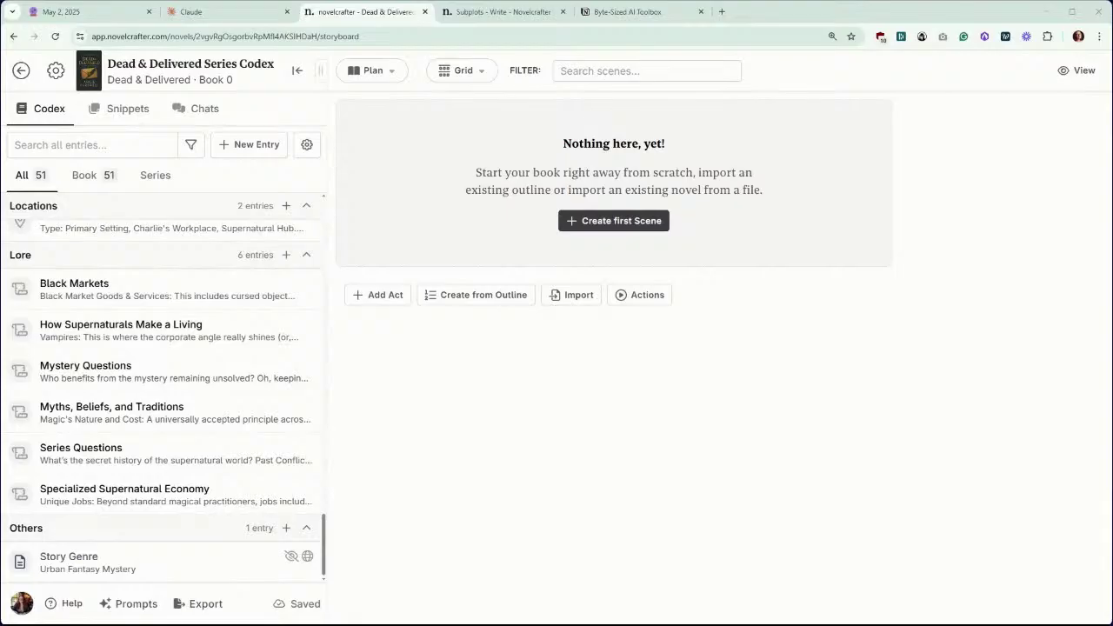
pyautogui.click(239, 146)
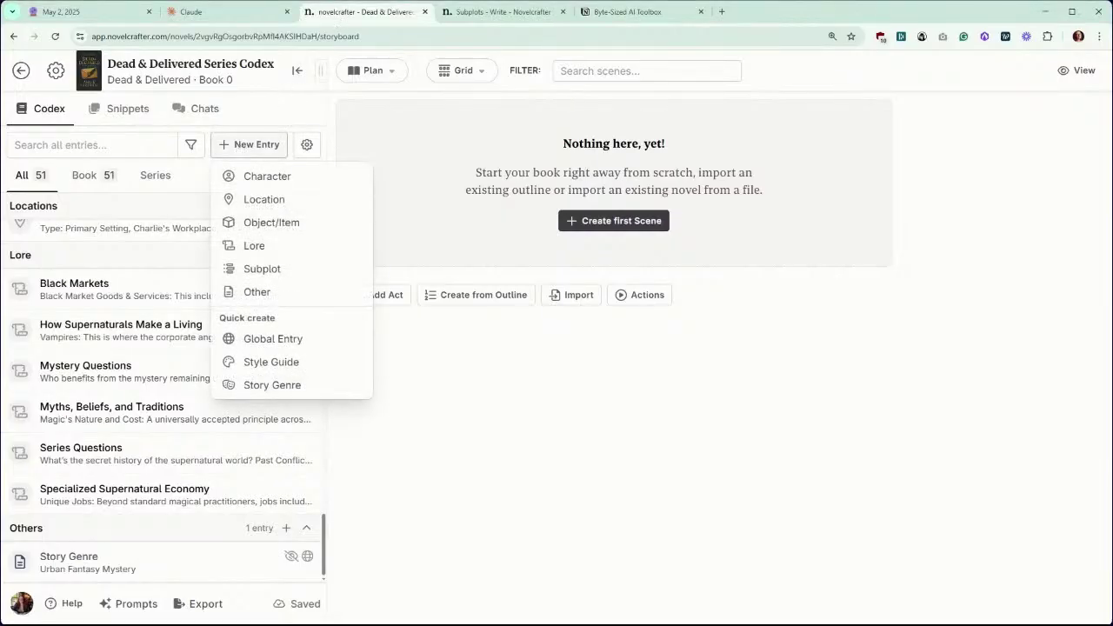
pyautogui.click(254, 296)
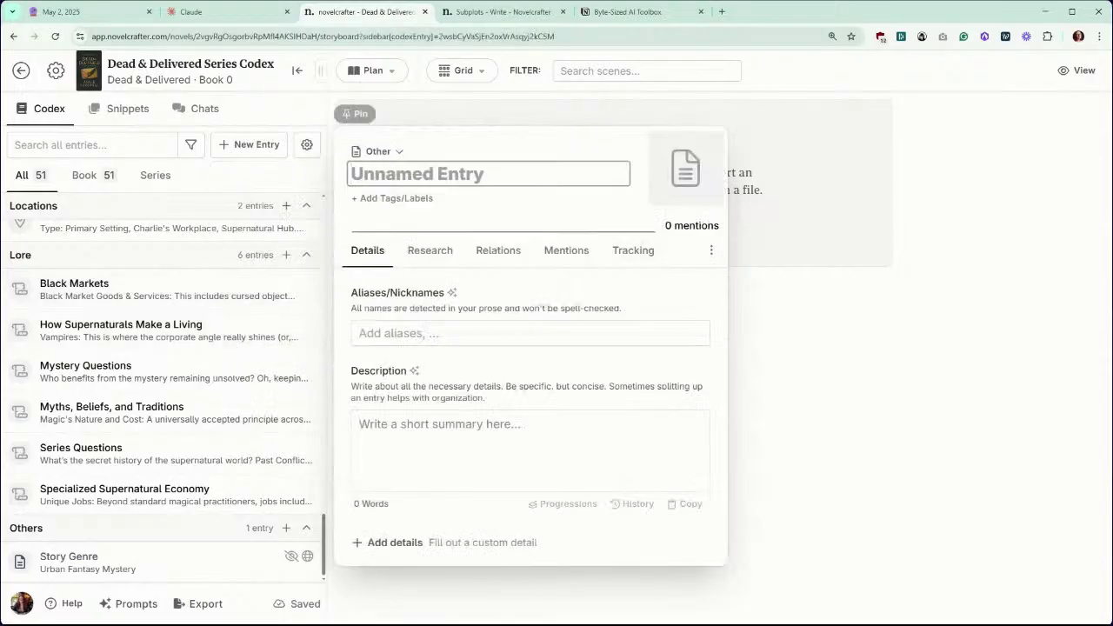
# Step: Switch to Notion, open the May 9, 2025 session from the Urban Fantasy Mystery page, and copy its series arcs and subplots
pyautogui.click(70, 11)
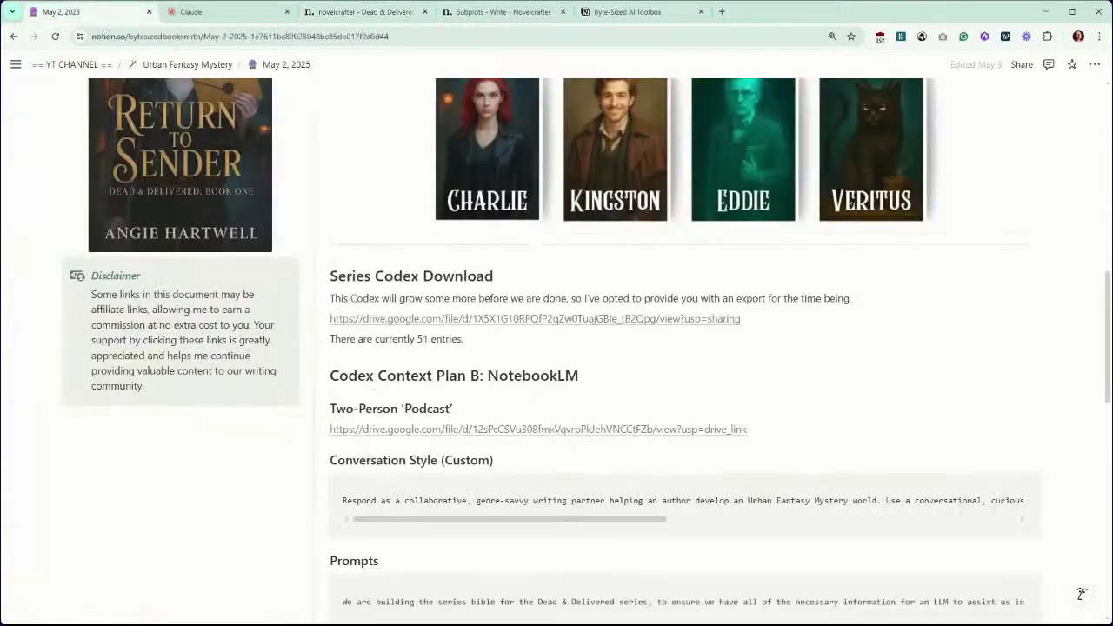
pyautogui.scroll(10, 1037, 407)
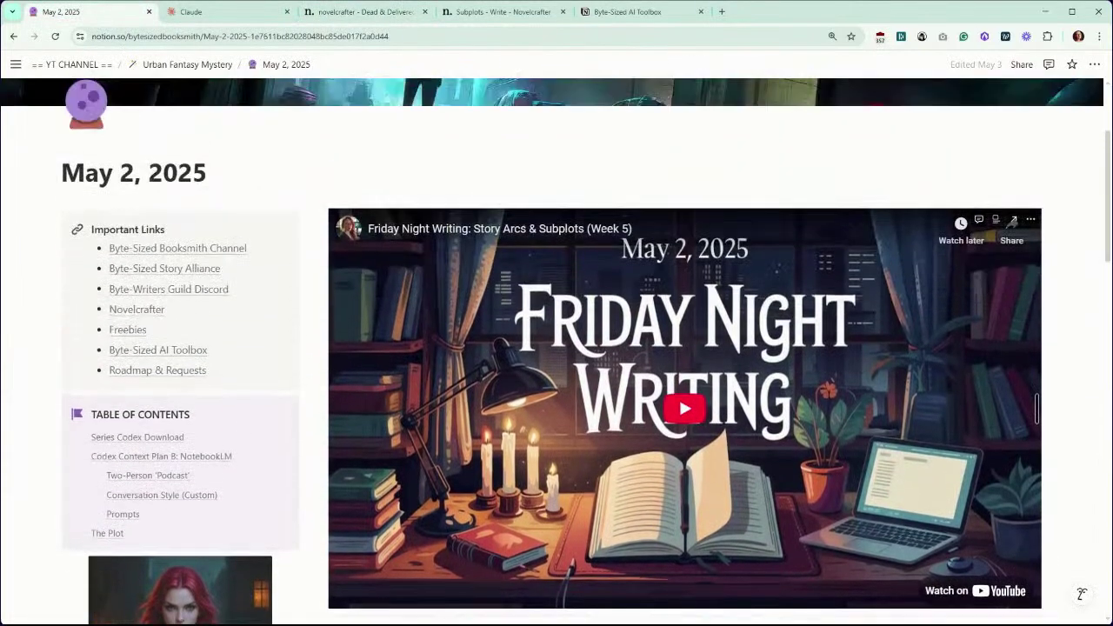
pyautogui.scroll(4, 1037, 407)
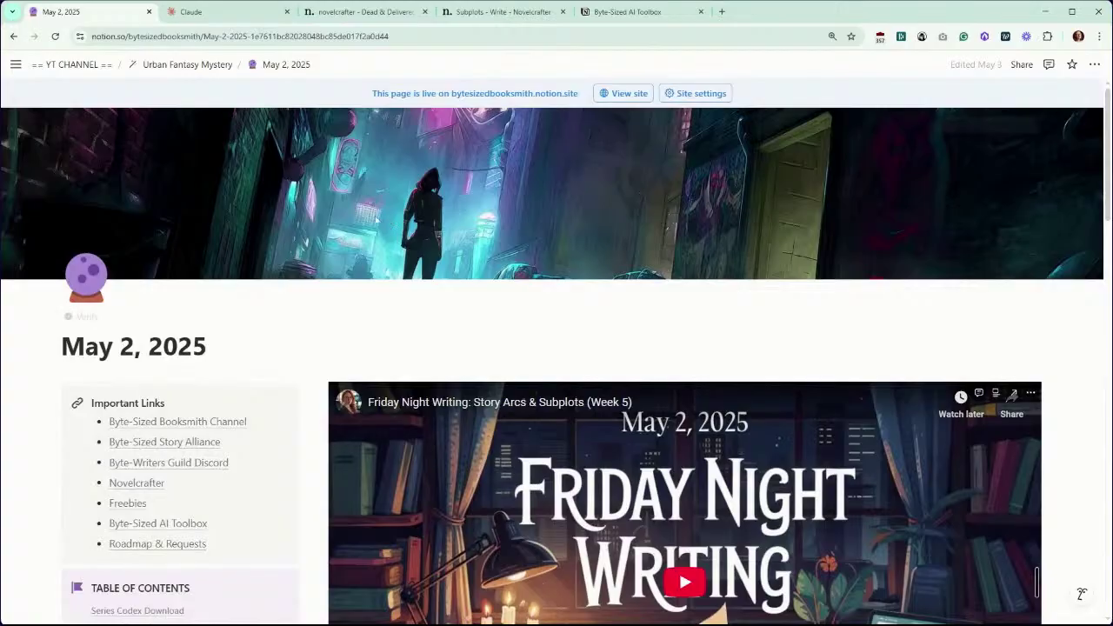
pyautogui.click(199, 66)
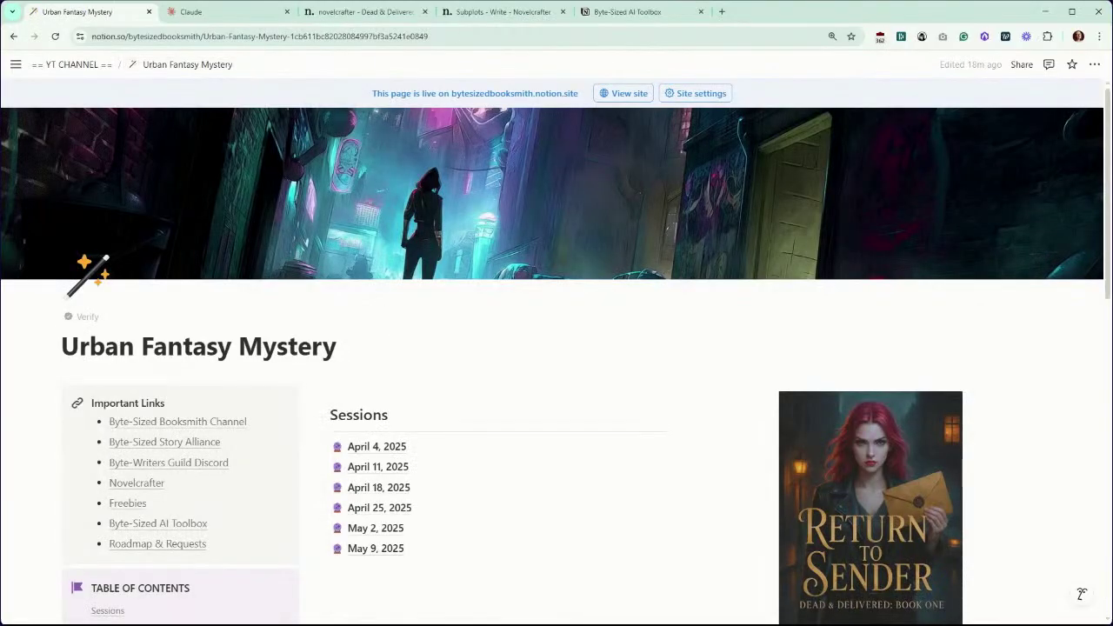
pyautogui.click(375, 549)
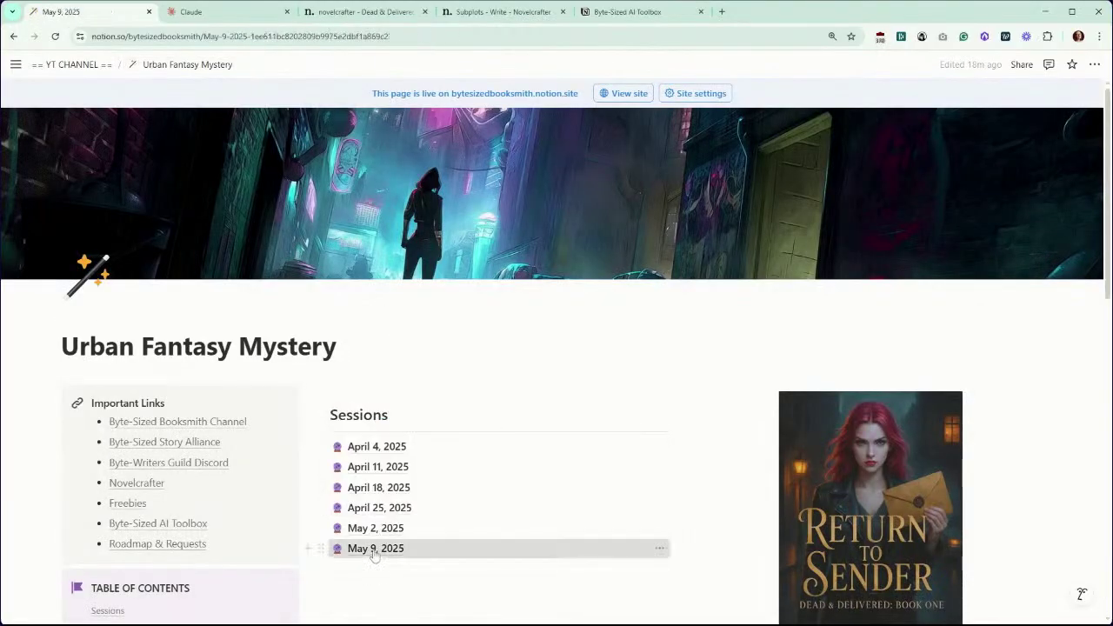
pyautogui.scroll(-1, 556, 391)
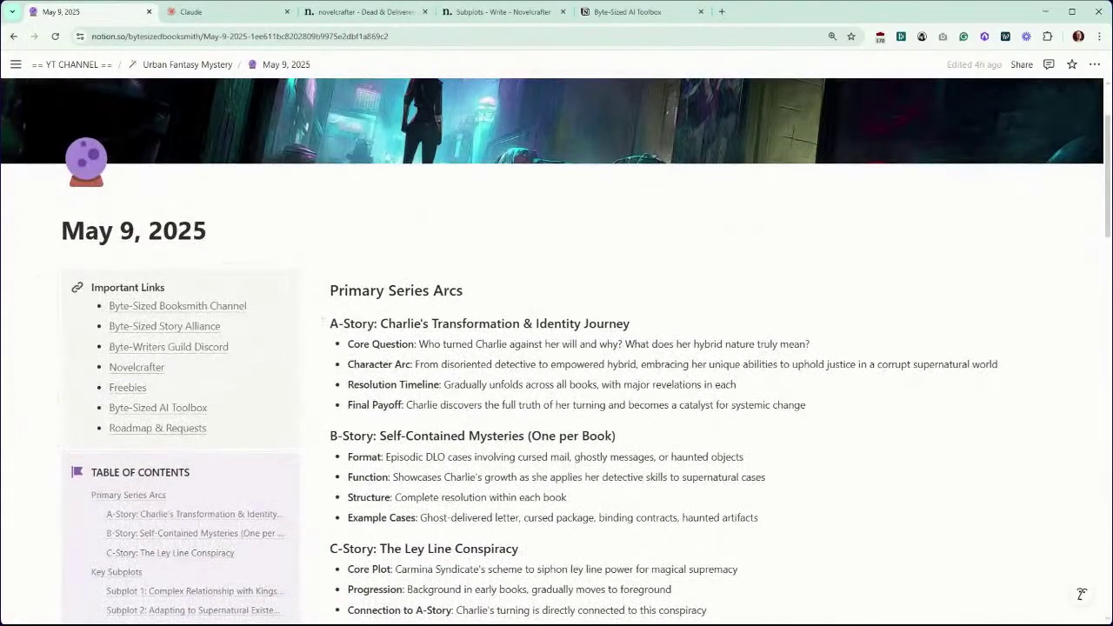
pyautogui.moveTo(328, 262); pyautogui.dragTo(516, 307)
# Step: Switch back to Novelcrafter and name the unnamed codex entry "The Plot"
pyautogui.click(363, 12)
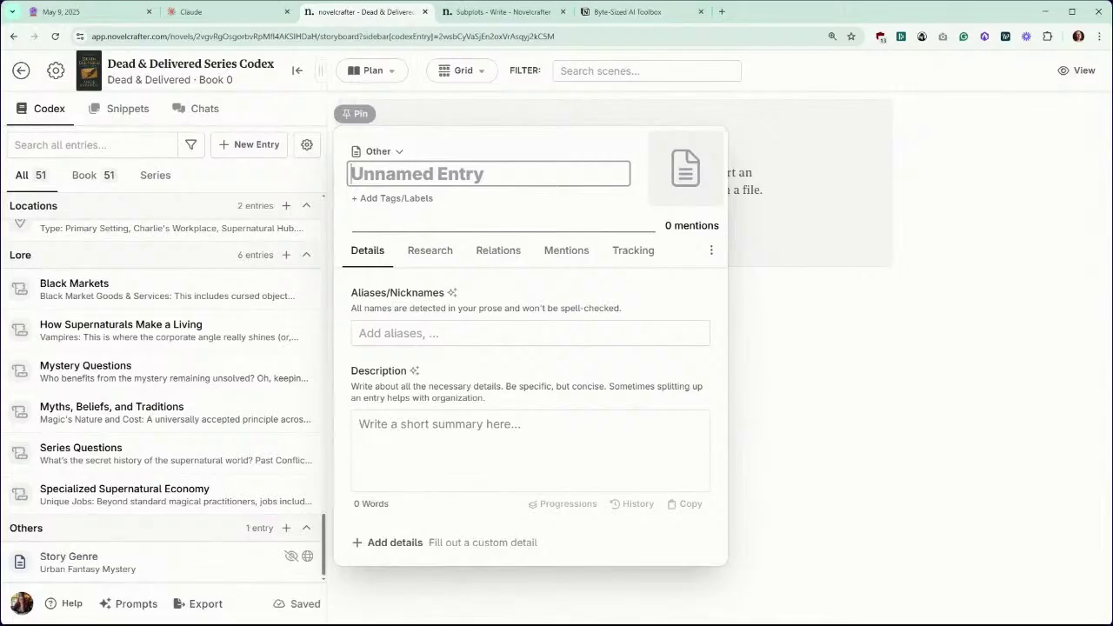
pyautogui.write('Plot')
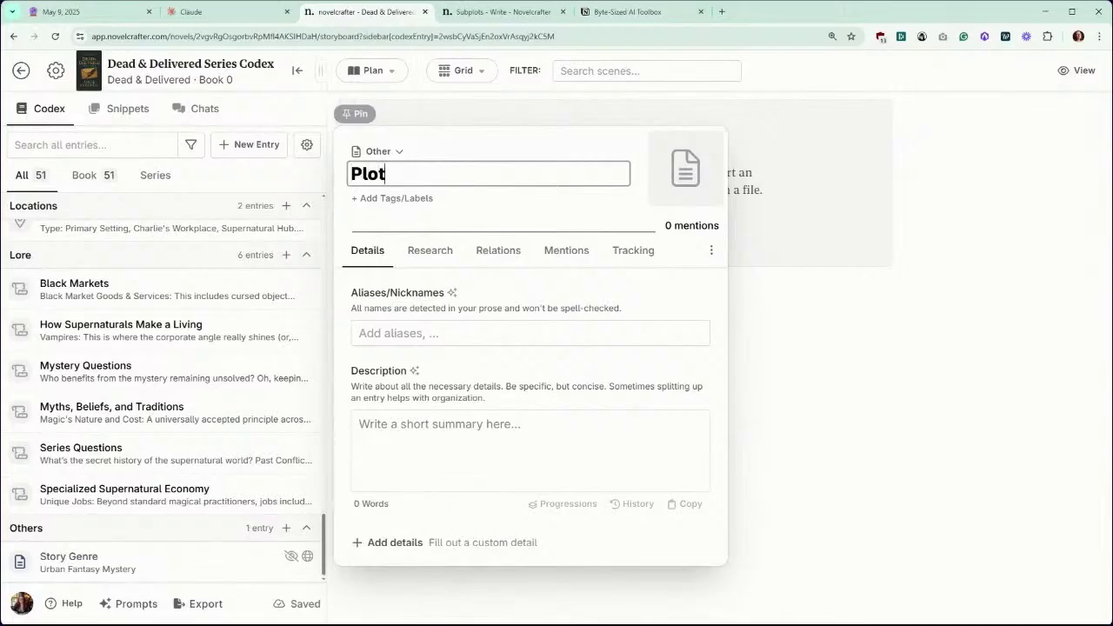
pyautogui.press('Left')
pyautogui.press('Left')
pyautogui.press('Left')
pyautogui.press('Left')
pyautogui.write('The')
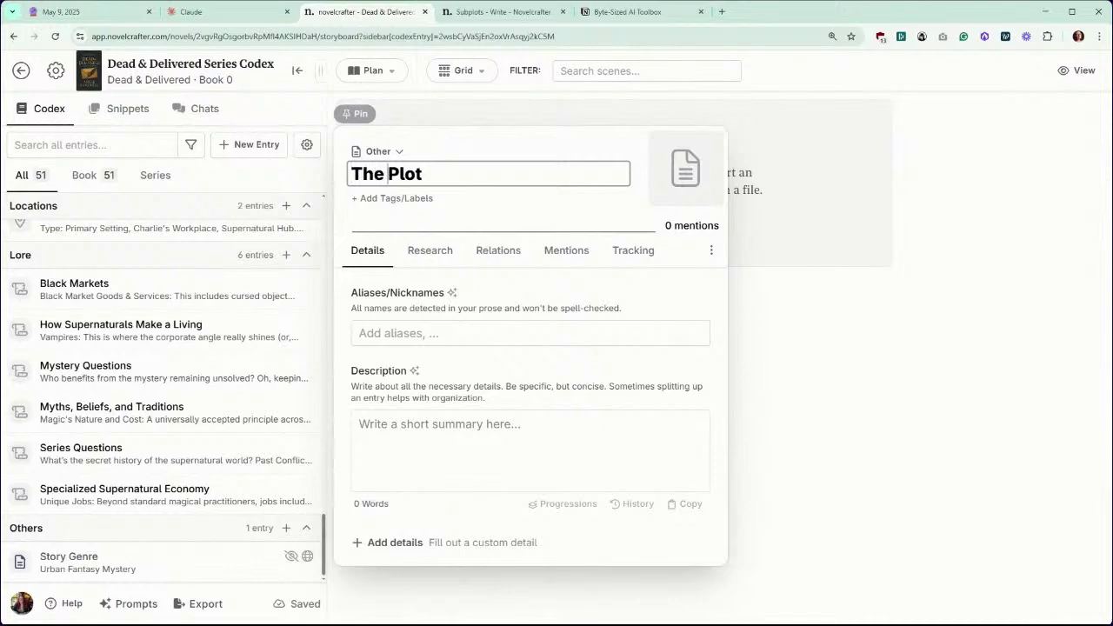
# Step: Paste the copied series arcs and subplots into the entry's description, look it over from the beginning, and close the entry
pyautogui.click(530, 443)
pyautogui.hotkey('ctrl', 'v')
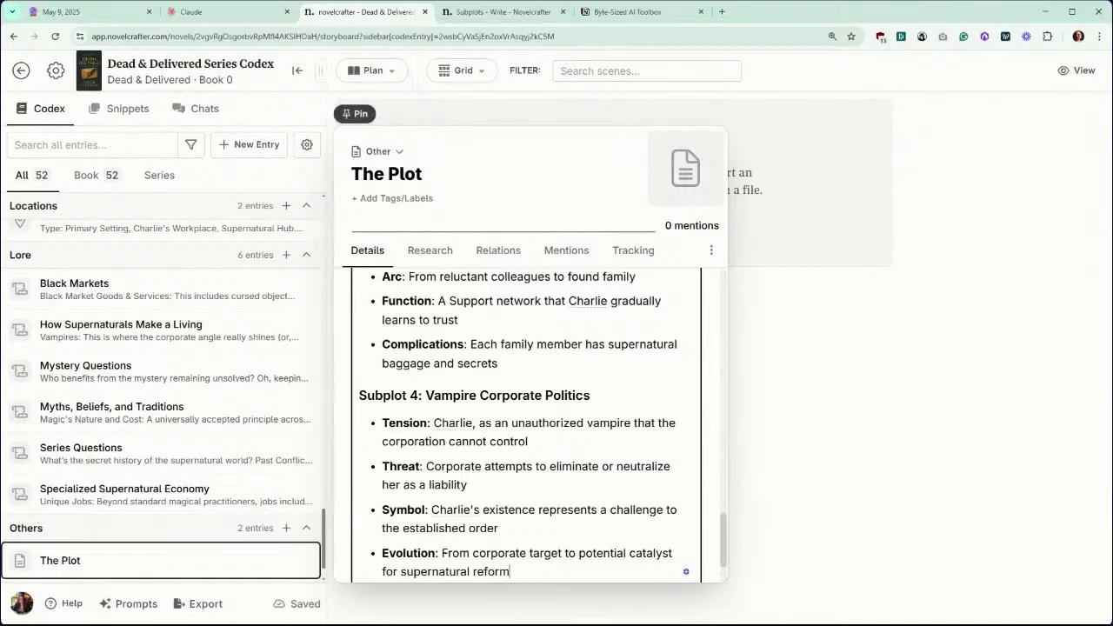
pyautogui.scroll(8, 526, 426)
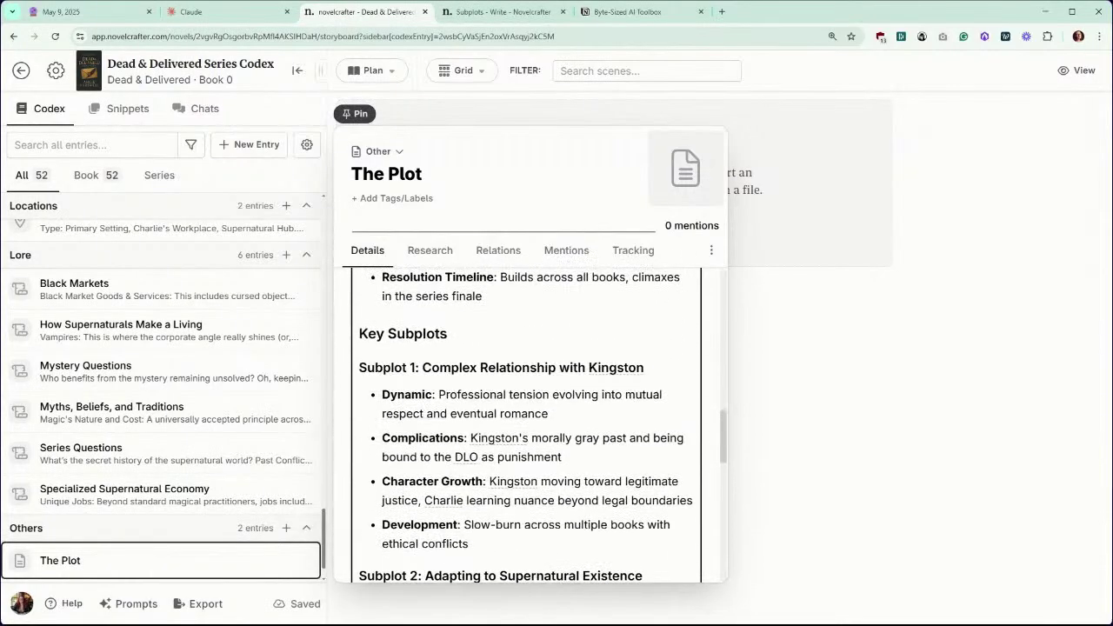
pyautogui.scroll(10, 526, 426)
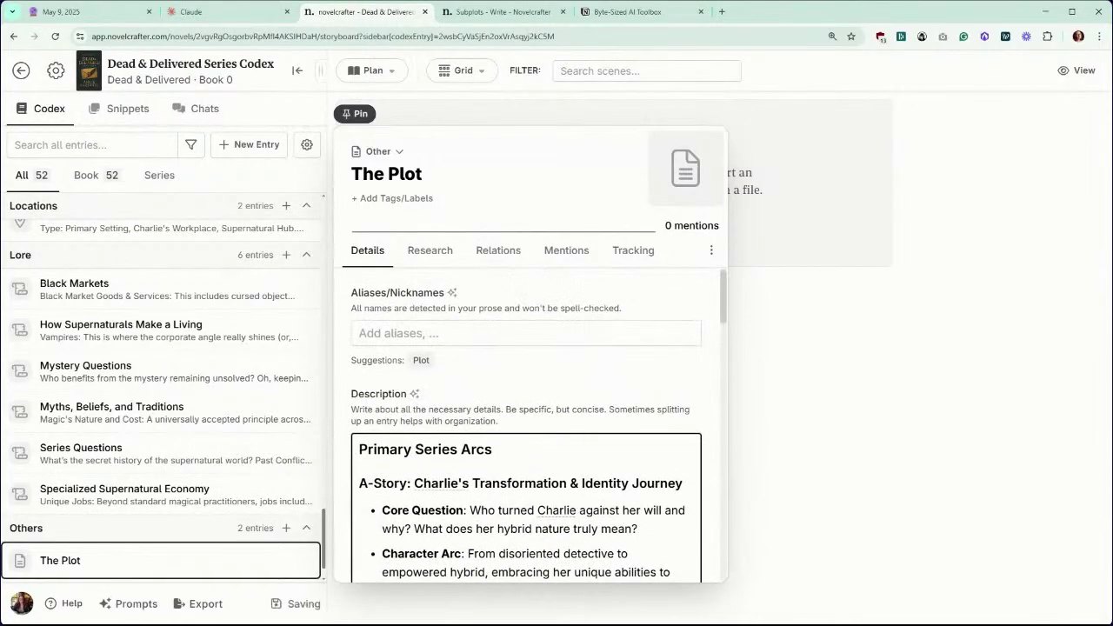
pyautogui.click(201, 567)
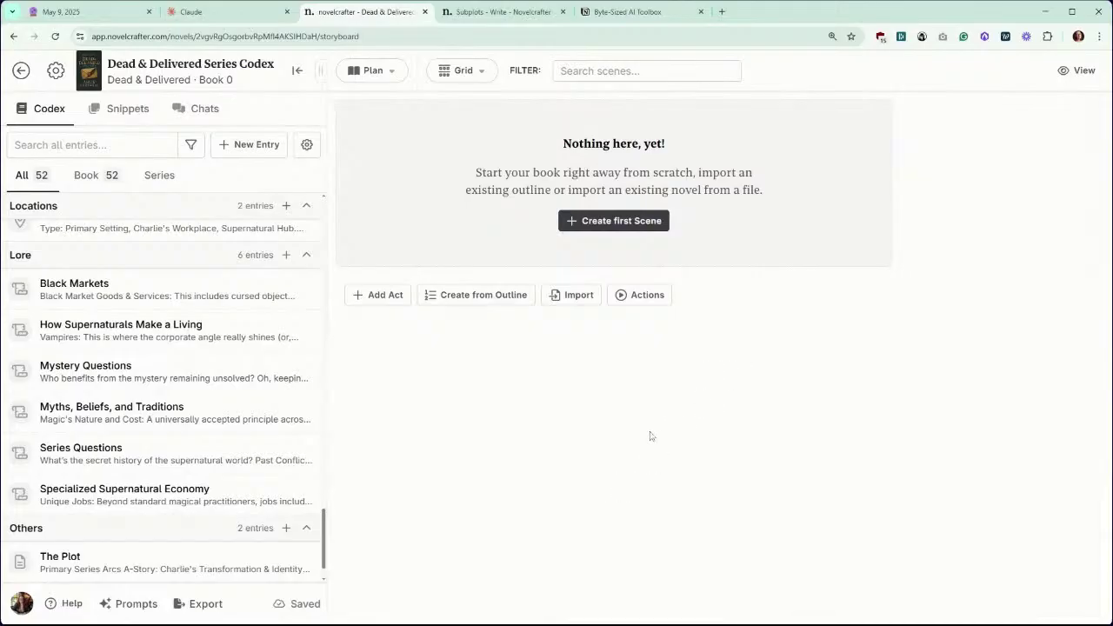
# Step: Reopen the plot entry, rename it "Series Plot", and close it
pyautogui.click(230, 562)
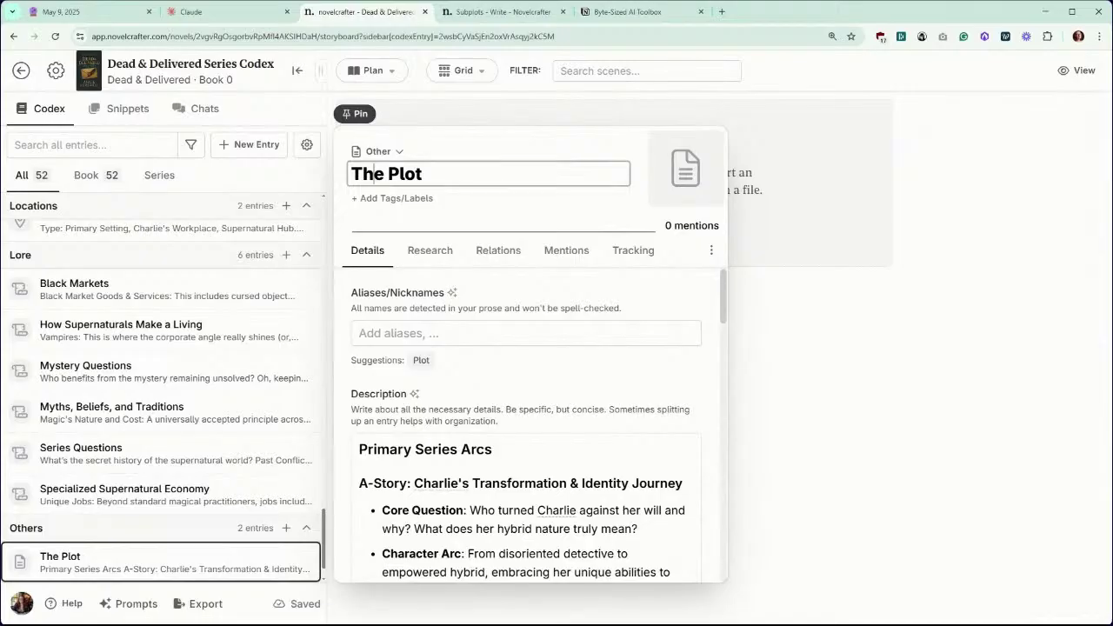
pyautogui.doubleClick(370, 174)
pyautogui.write('Series')
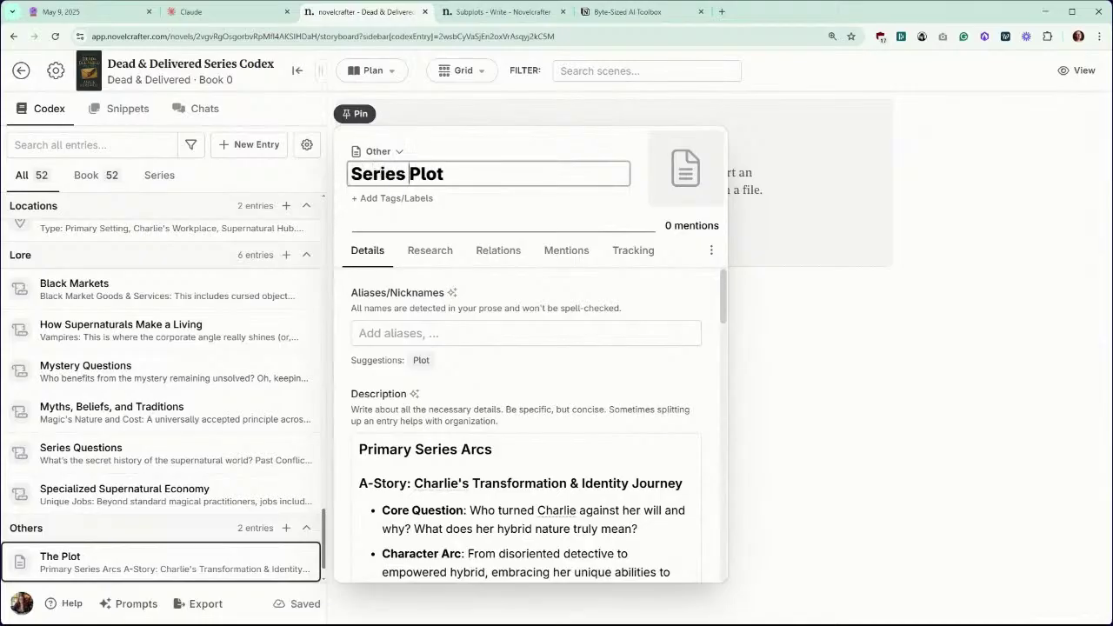
pyautogui.press('Return')
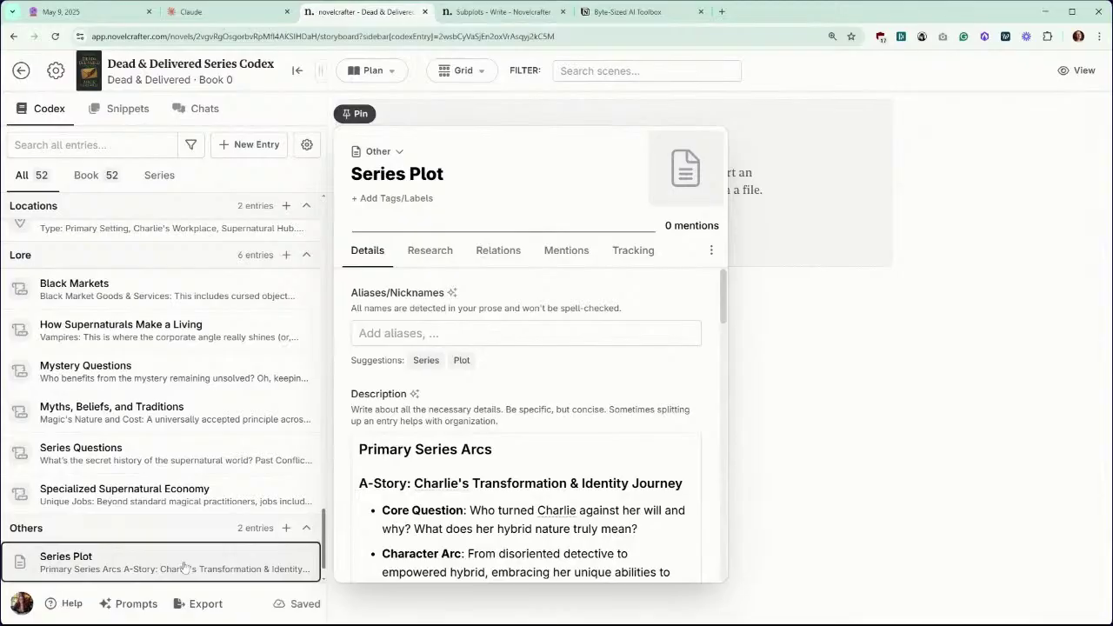
pyautogui.click(183, 567)
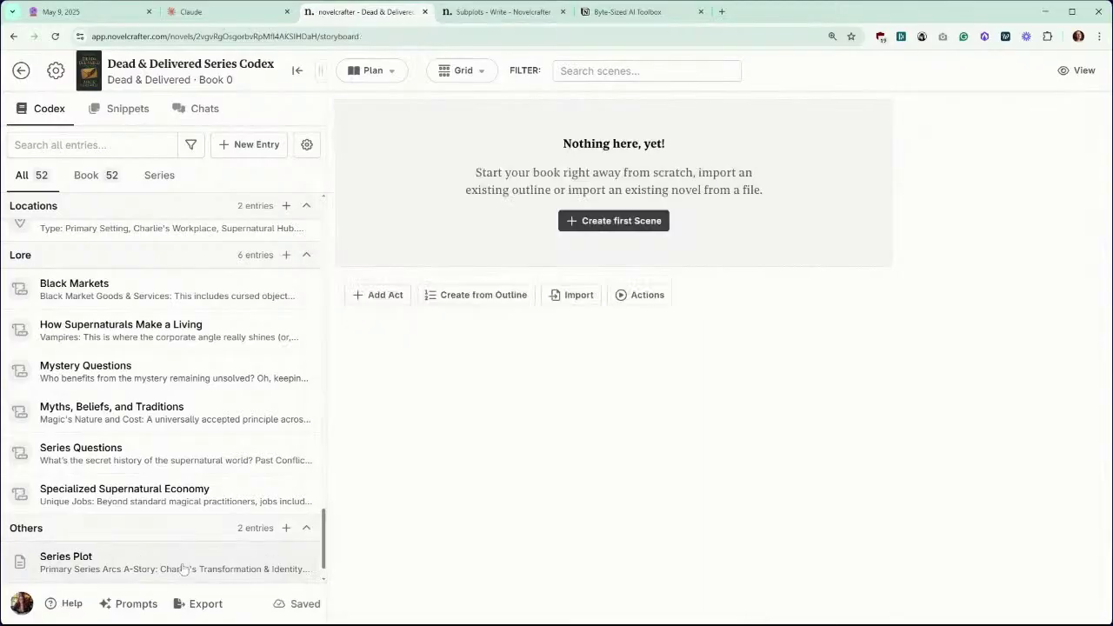
# Step: Tag the Series Plot entry with the existing Series label, and close it after locating it in the 01 Series Info group
pyautogui.click(183, 567)
pyautogui.click(489, 202)
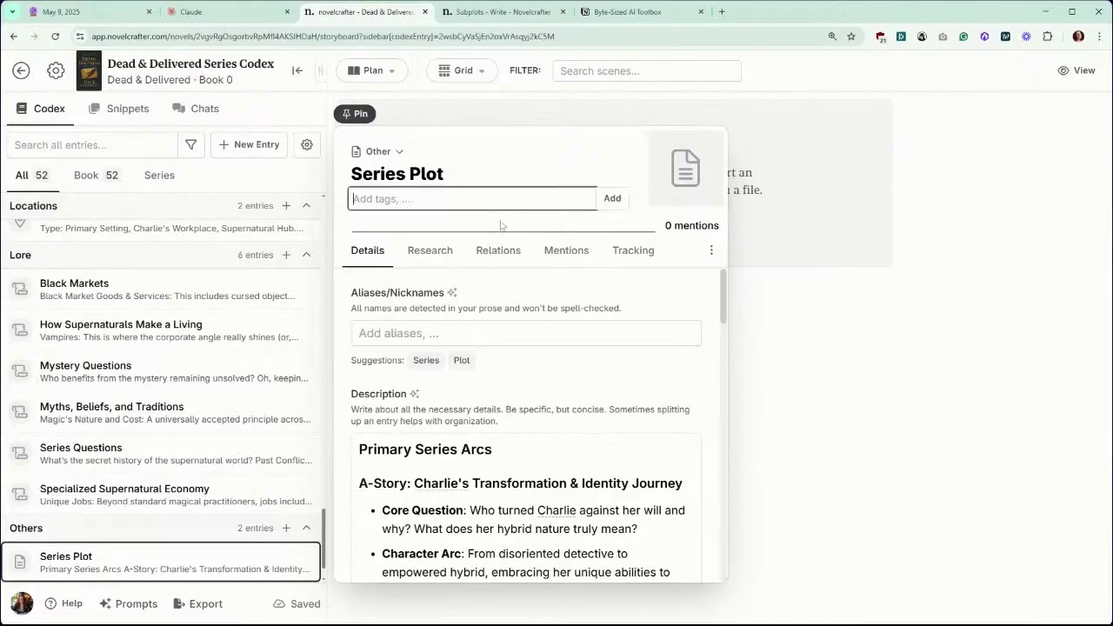
pyautogui.click(618, 200)
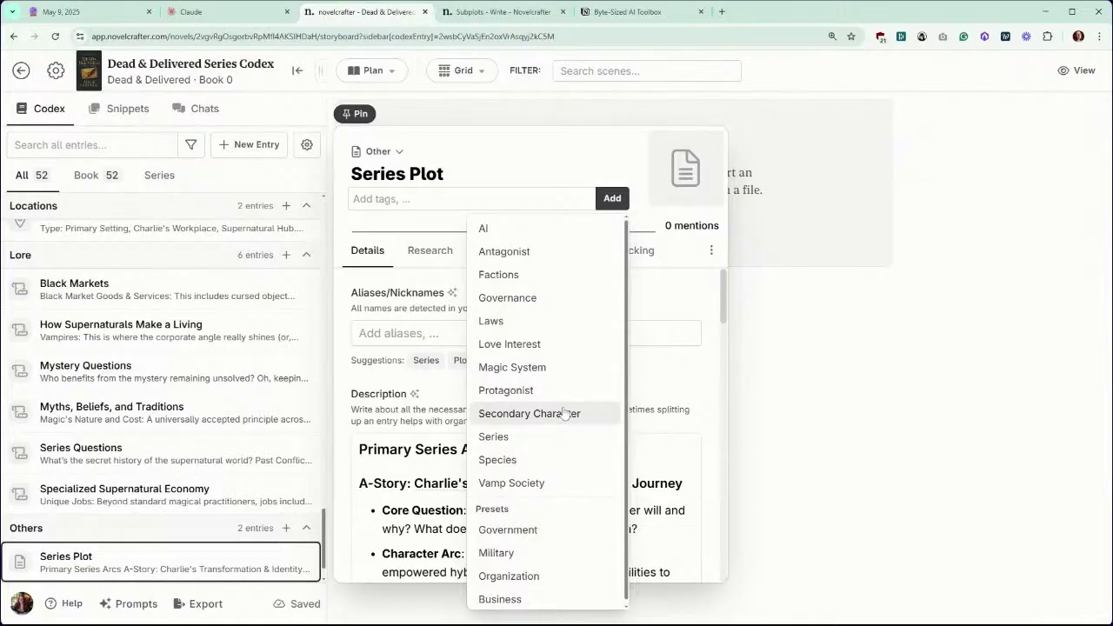
pyautogui.click(556, 437)
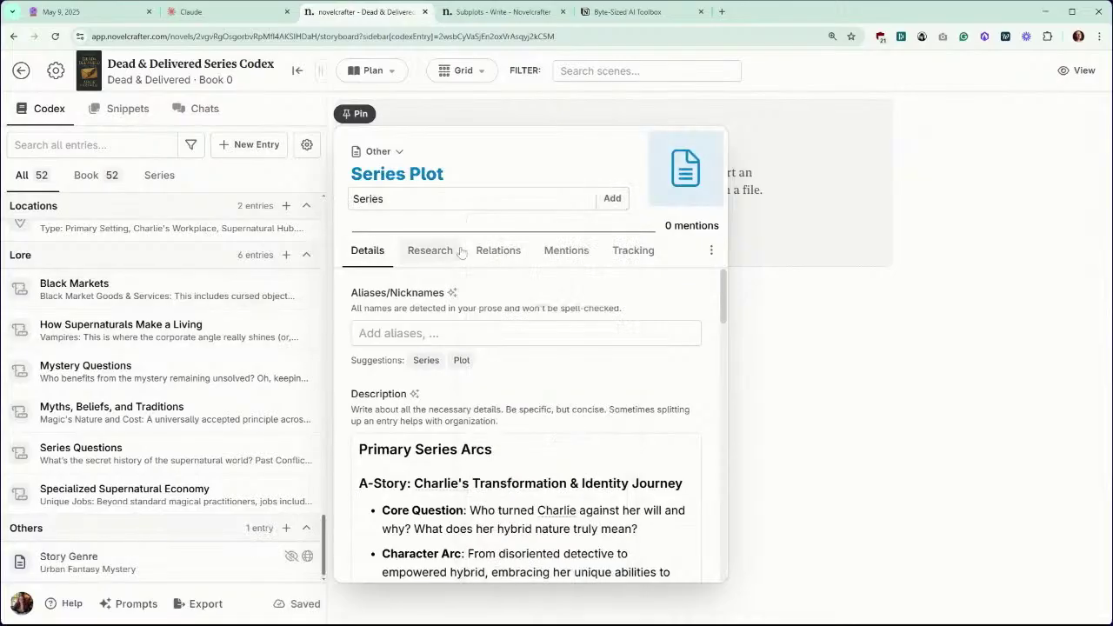
pyautogui.click(613, 199)
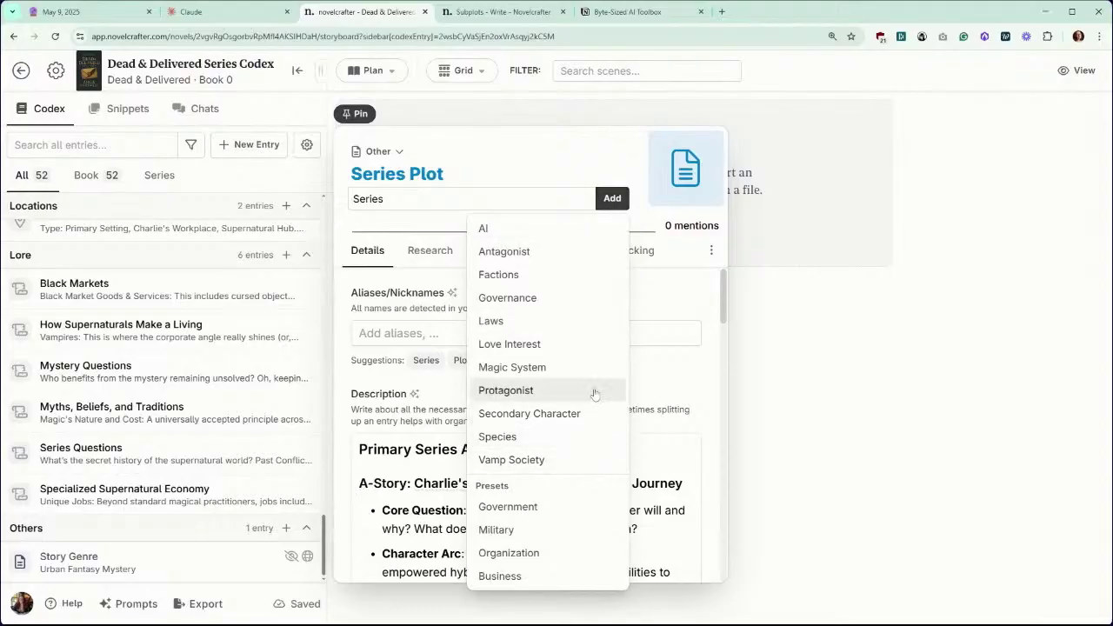
pyautogui.click(639, 183)
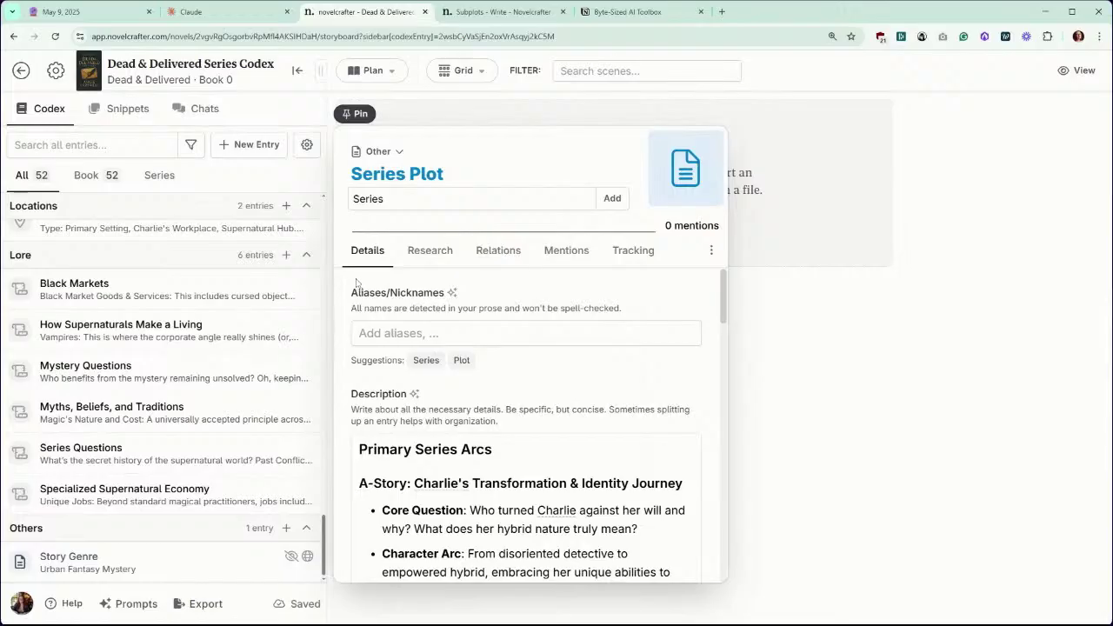
pyautogui.scroll(15, 237, 326)
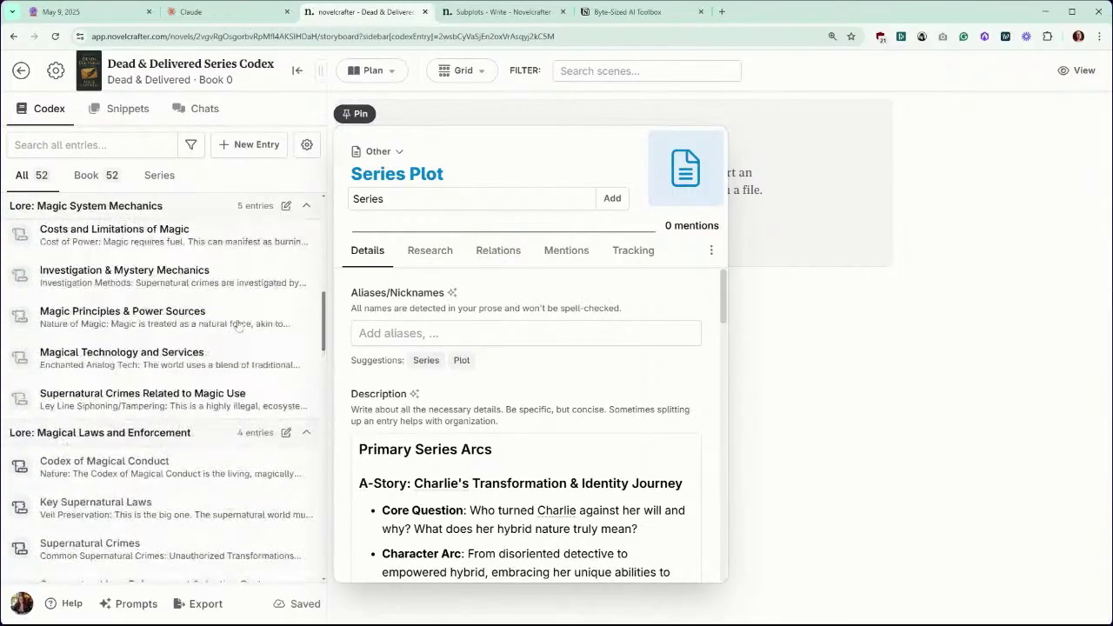
pyautogui.scroll(10, 236, 325)
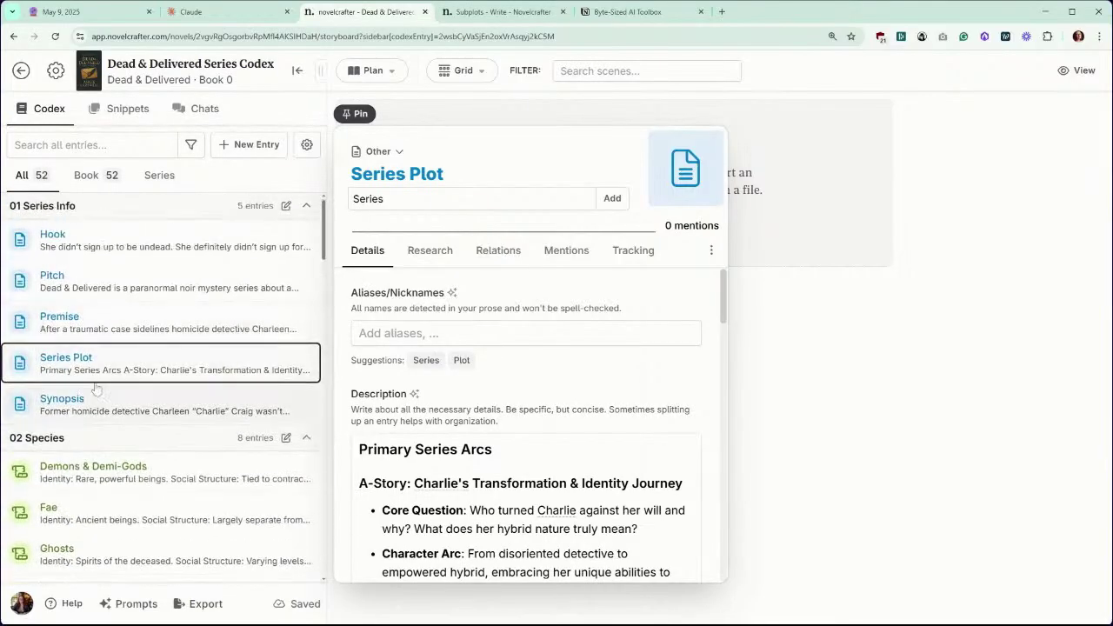
pyautogui.click(83, 368)
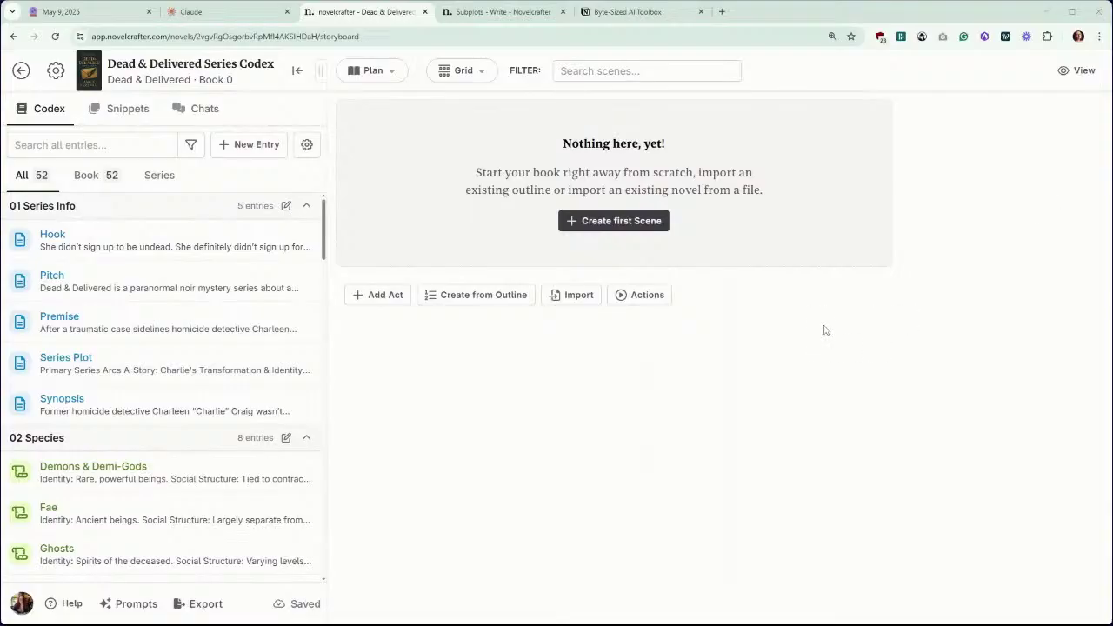
# Step: Open a new chat thread in the series codex and check its context options without including any
pyautogui.click(374, 73)
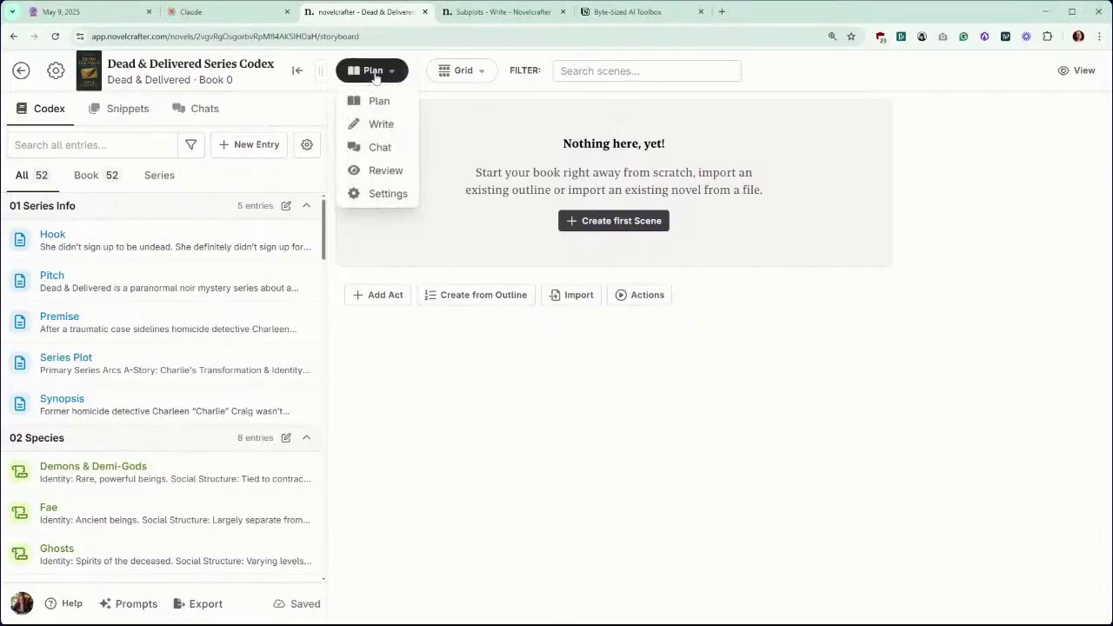
pyautogui.click(376, 149)
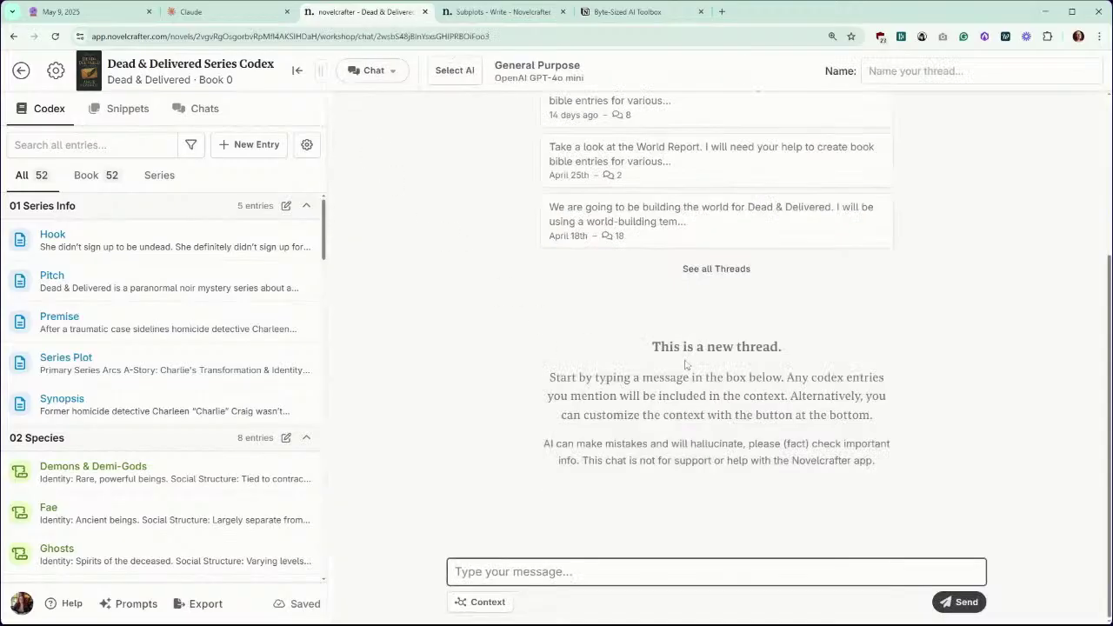
pyautogui.click(466, 603)
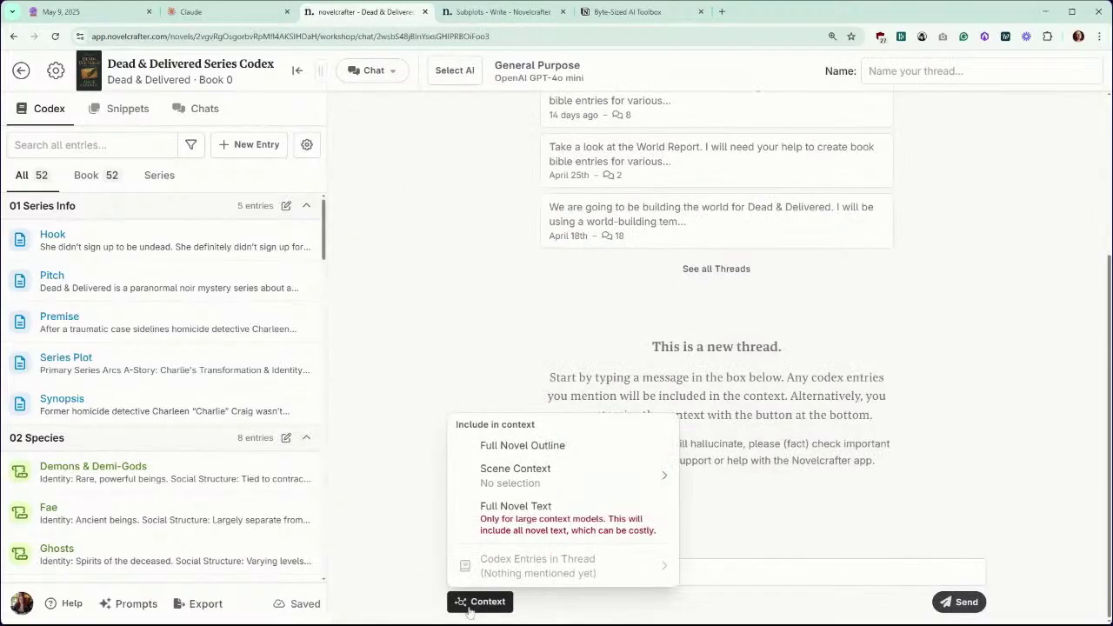
pyautogui.click(475, 610)
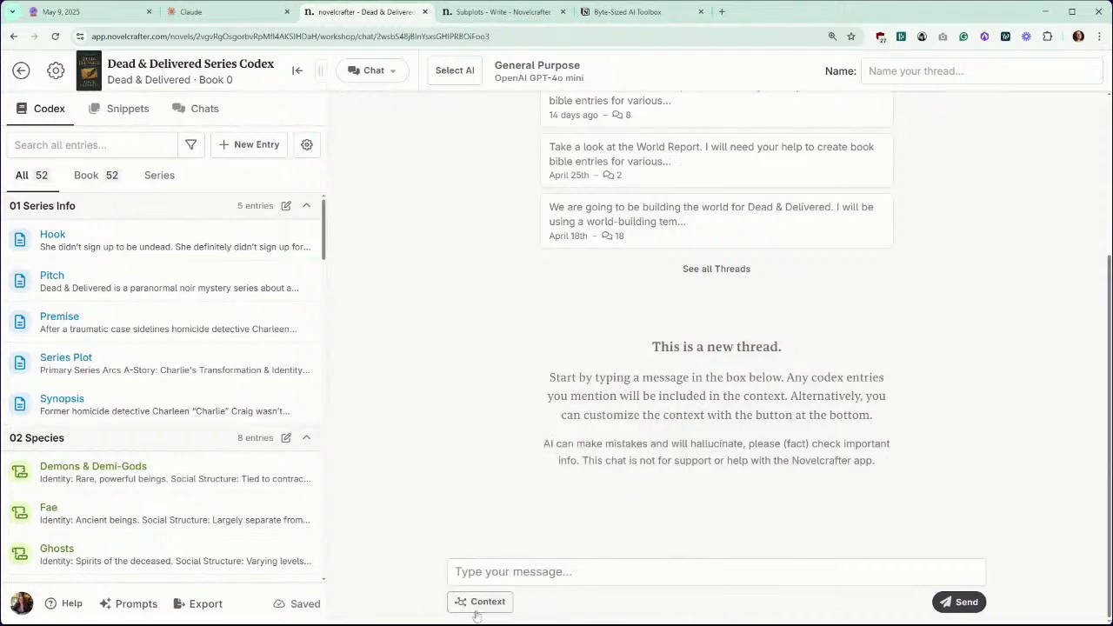
# Step: Set the chat's AI to the BSB Dev Editor prompt for 1 Urban Fantasy Mystery, using Claude 3.7 Sonnet (Beta)
pyautogui.click(469, 76)
pyautogui.moveTo(536, 108)
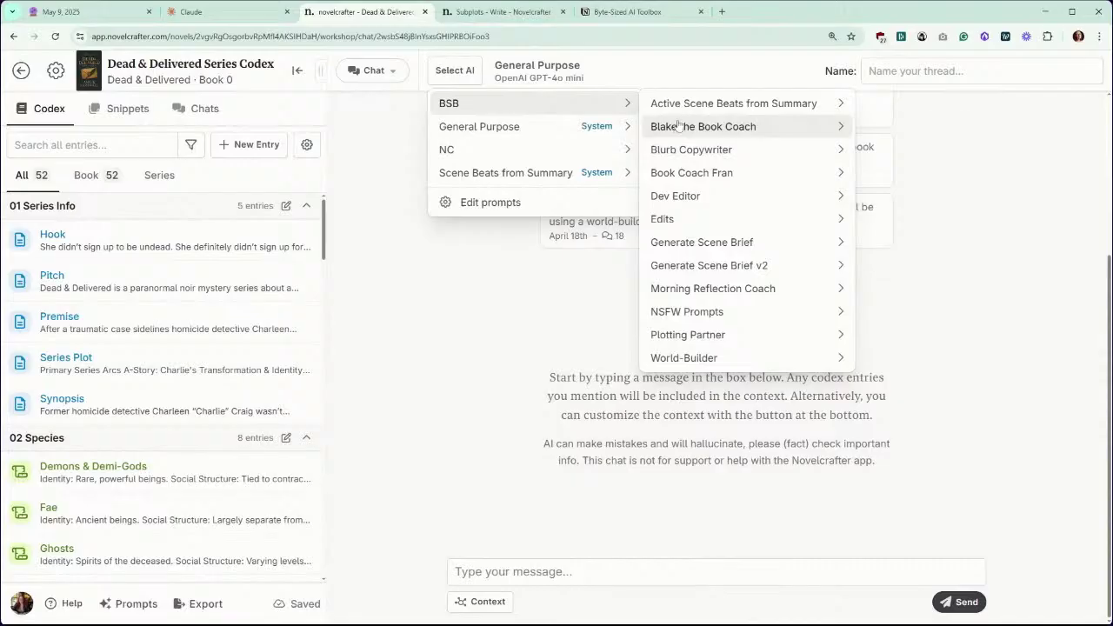
pyautogui.moveTo(690, 245)
pyautogui.moveTo(701, 203)
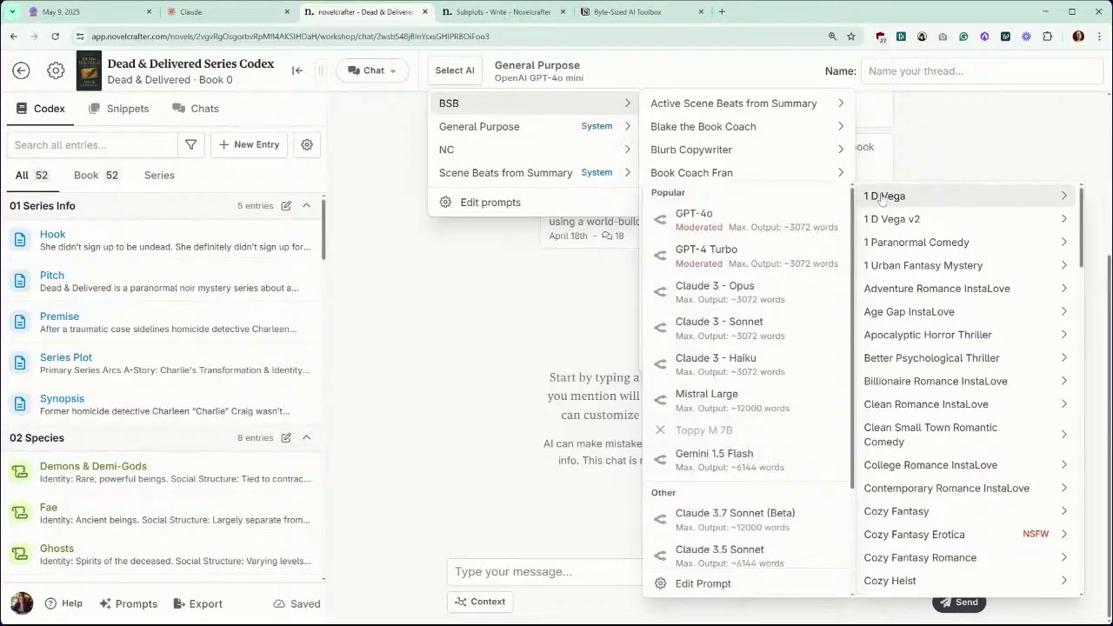
pyautogui.moveTo(883, 274)
pyautogui.moveTo(896, 250)
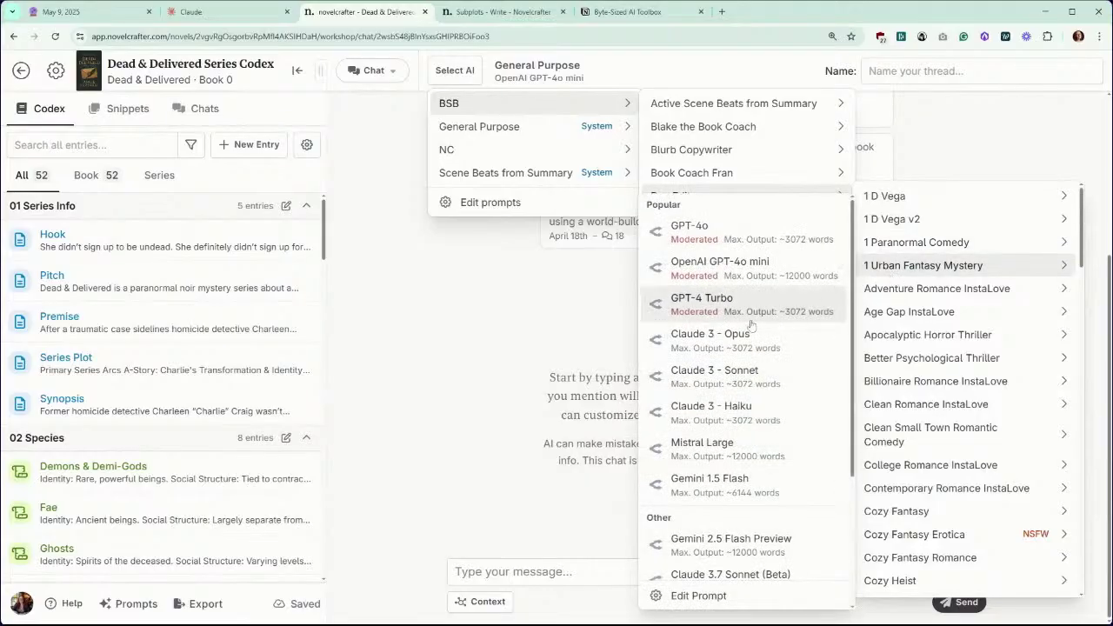
pyautogui.scroll(-1, 735, 470)
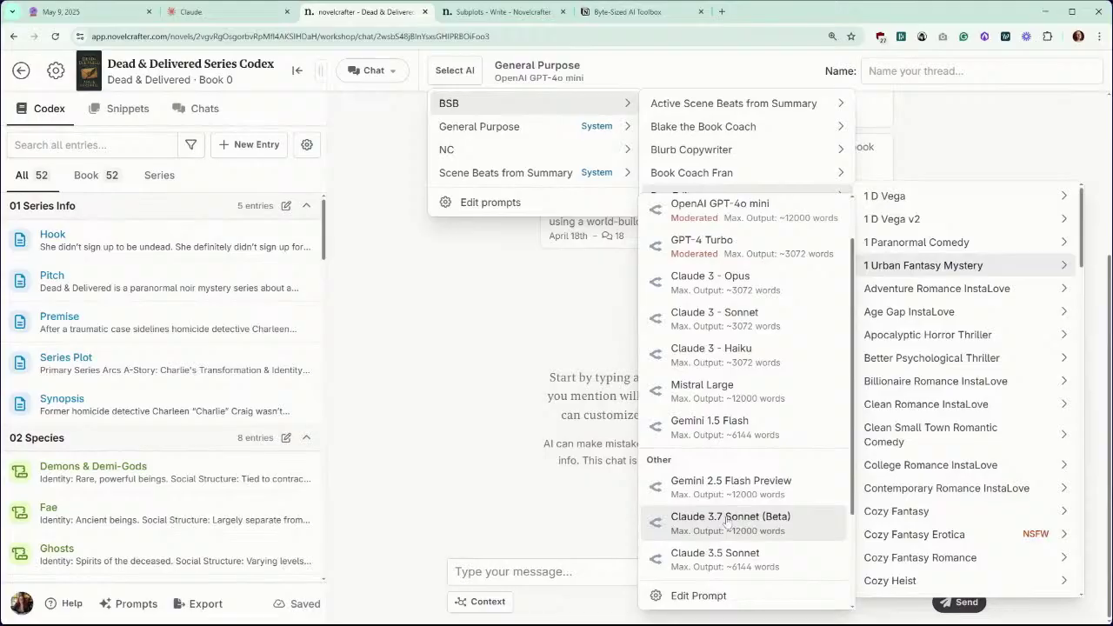
pyautogui.click(729, 520)
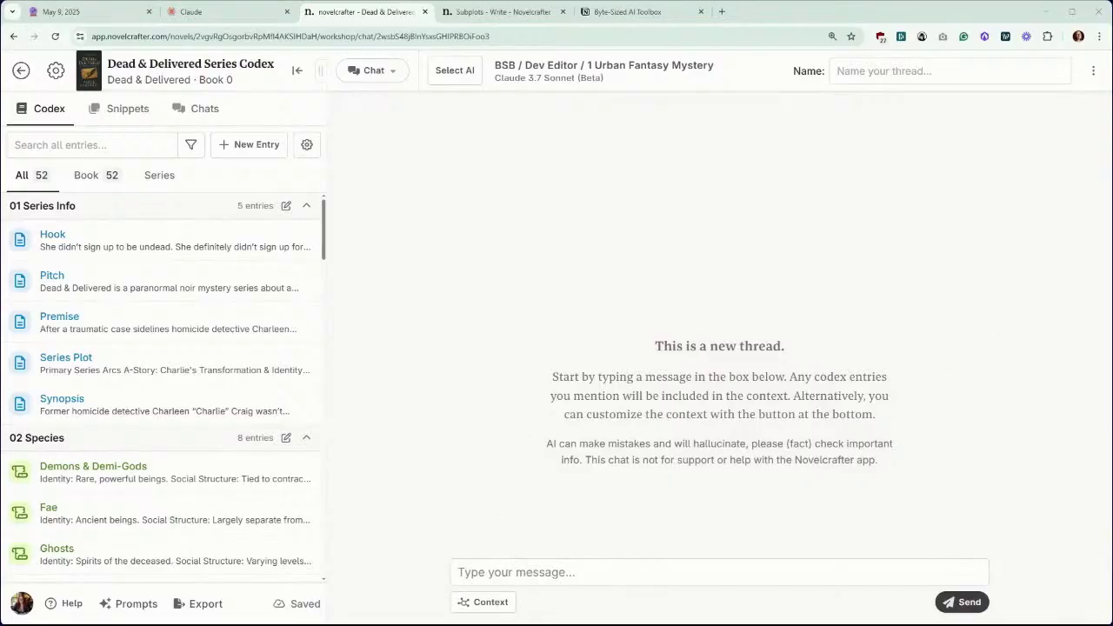
# Step: Draft a chat message asking which outlining frameworks besides Save the Cat might better fit each arc and subplot, mentioning the Series Plot codex entry
pyautogui.click(535, 567)
pyautogui.write('I want to assign an outlining framework to each of the arcs and subplots to give me an idea of the different beats that each of the books needs to hit.  Save the Cat tends to be my go-to framework. Are there others that might be a better fit for each of the arcs or subplots?')
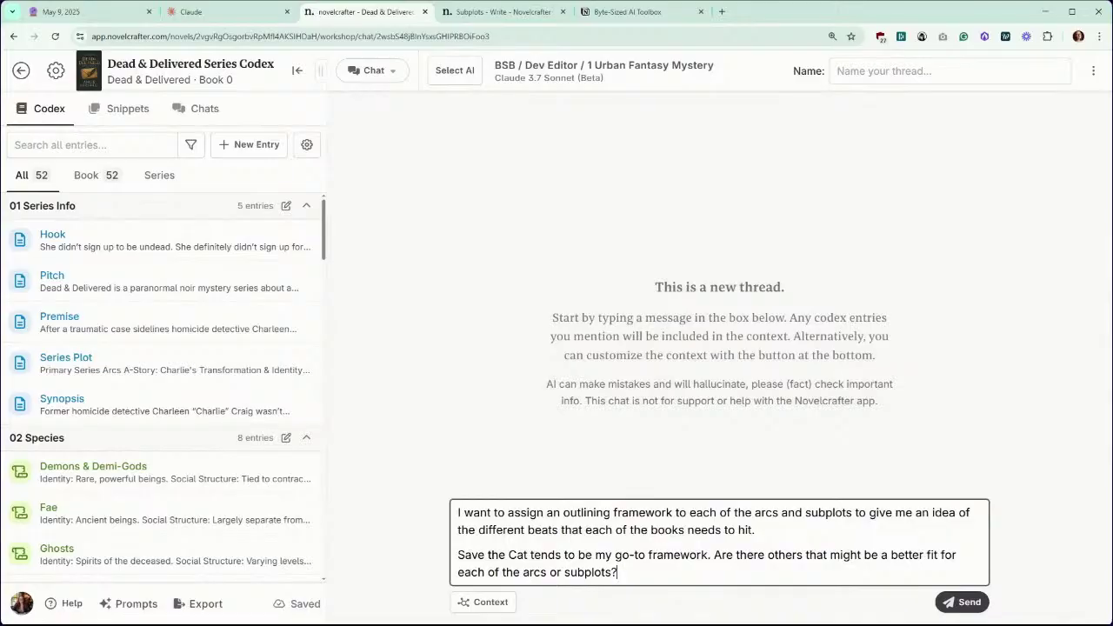
pyautogui.write('for the Series Plot')
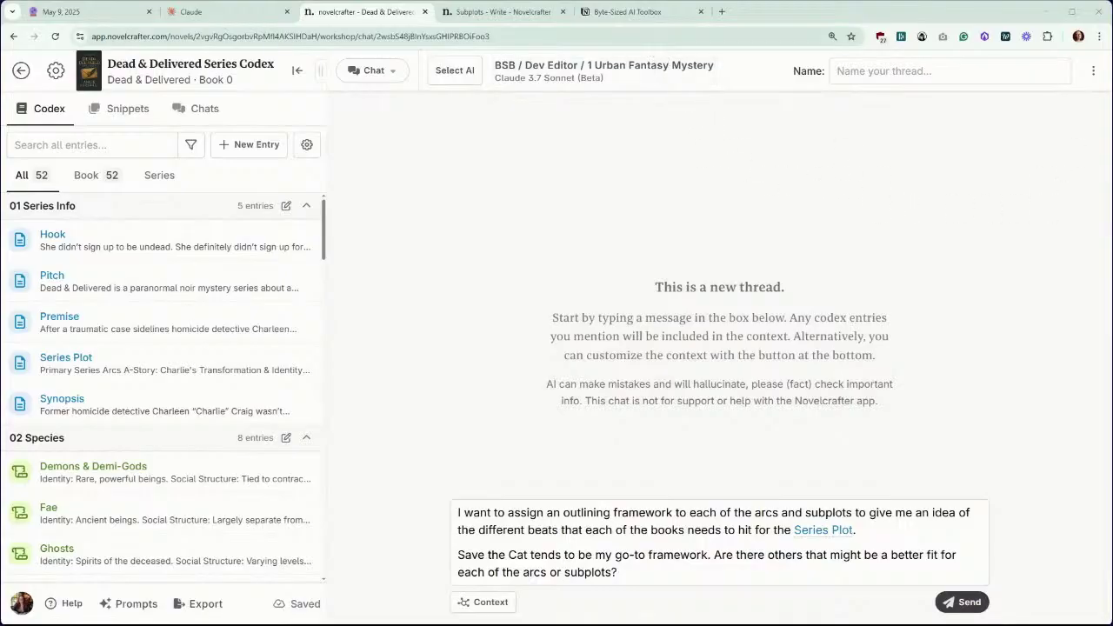
# Step: Switch to the Byte-Sized AI Toolbox in Notion, open its Popular Story Frameworks page, and review the listed frameworks
pyautogui.click(636, 14)
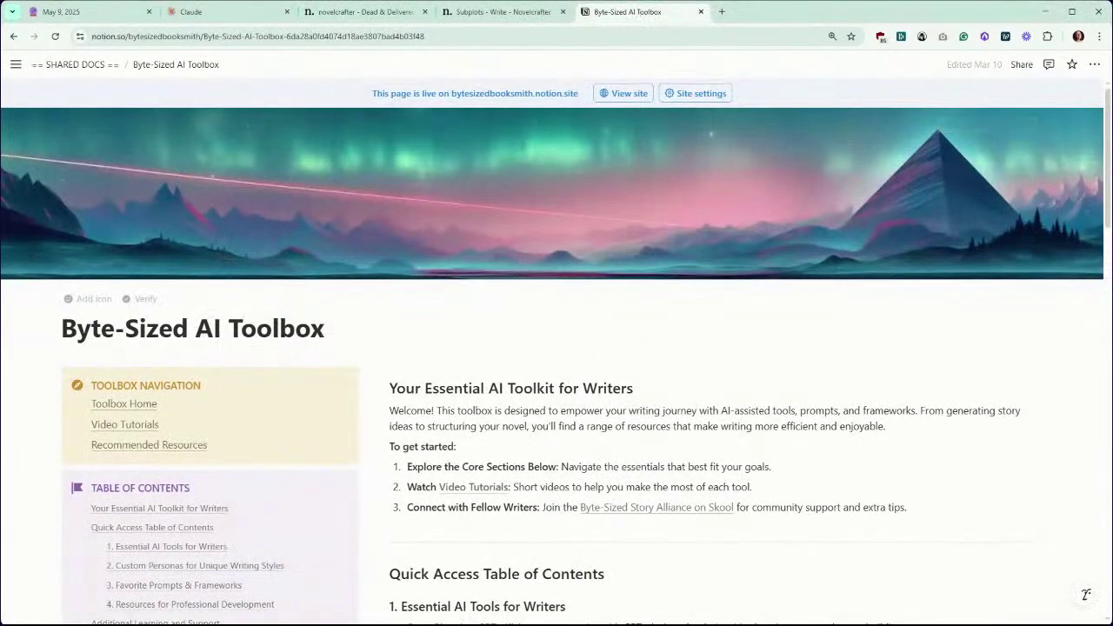
pyautogui.scroll(-3, 557, 348)
pyautogui.scroll(-7, 557, 348)
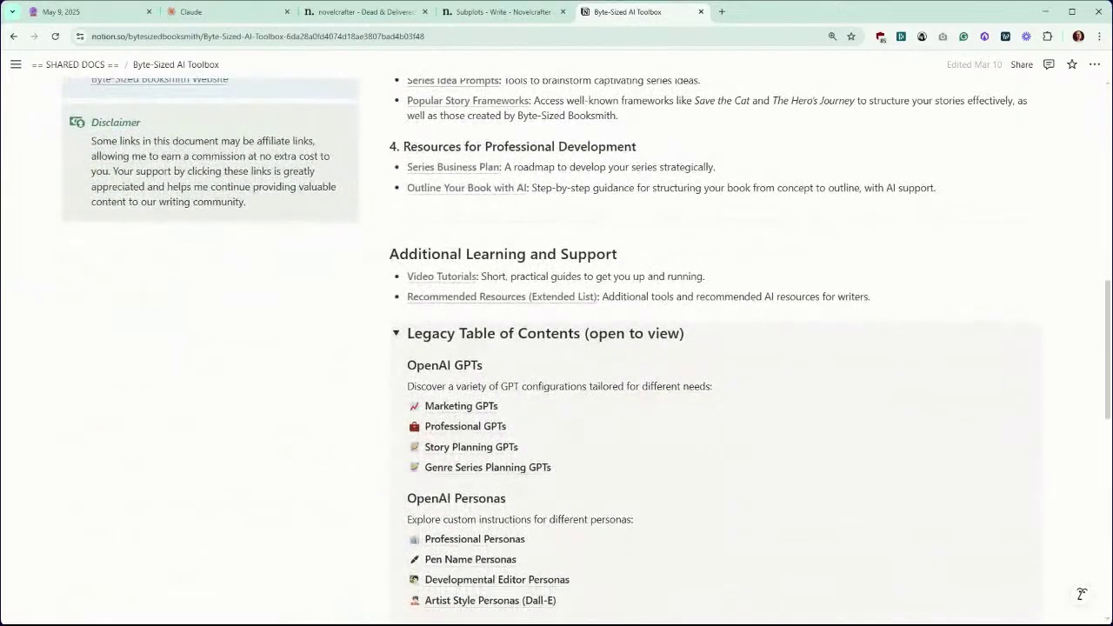
pyautogui.click(398, 333)
pyautogui.click(397, 412)
pyautogui.scroll(-5, 400, 415)
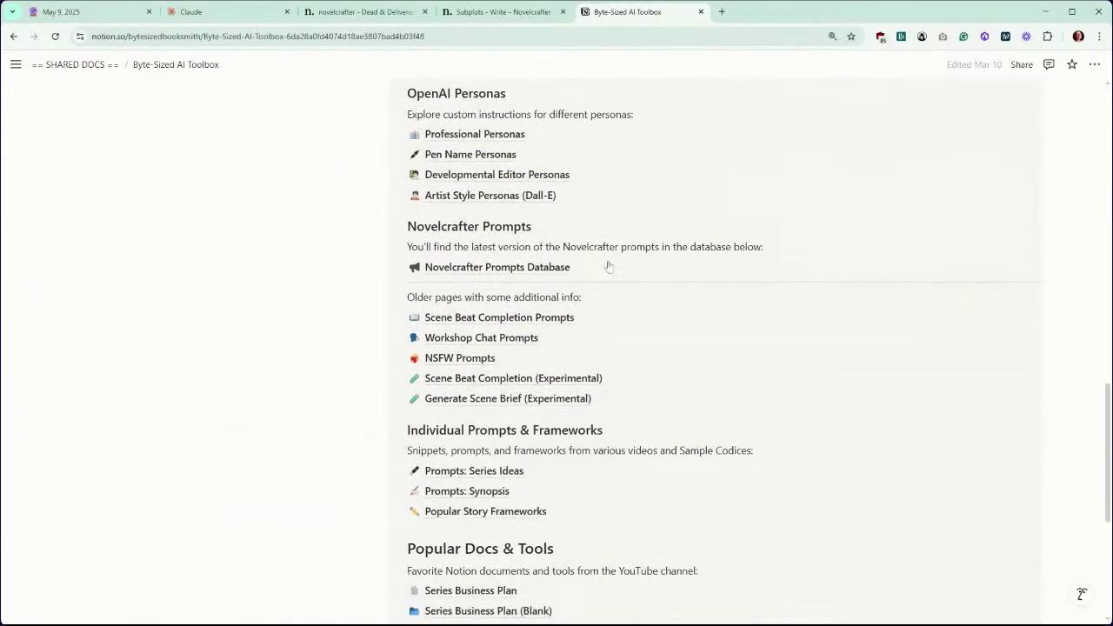
pyautogui.scroll(-2, 609, 267)
pyautogui.click(497, 398)
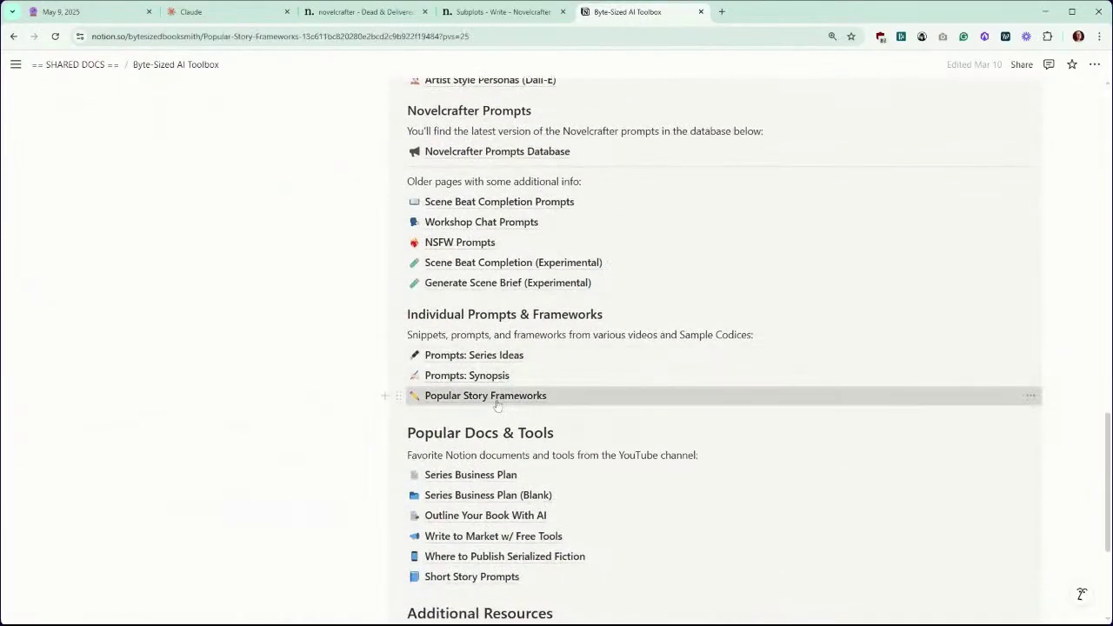
pyautogui.scroll(-2, 504, 298)
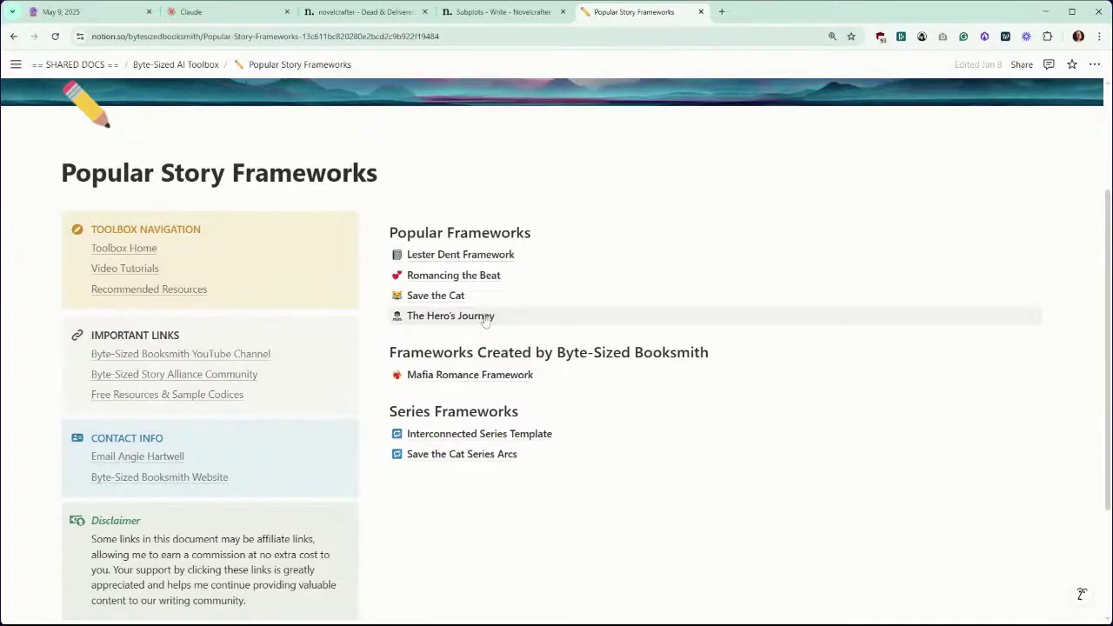
pyautogui.scroll(-1, 542, 312)
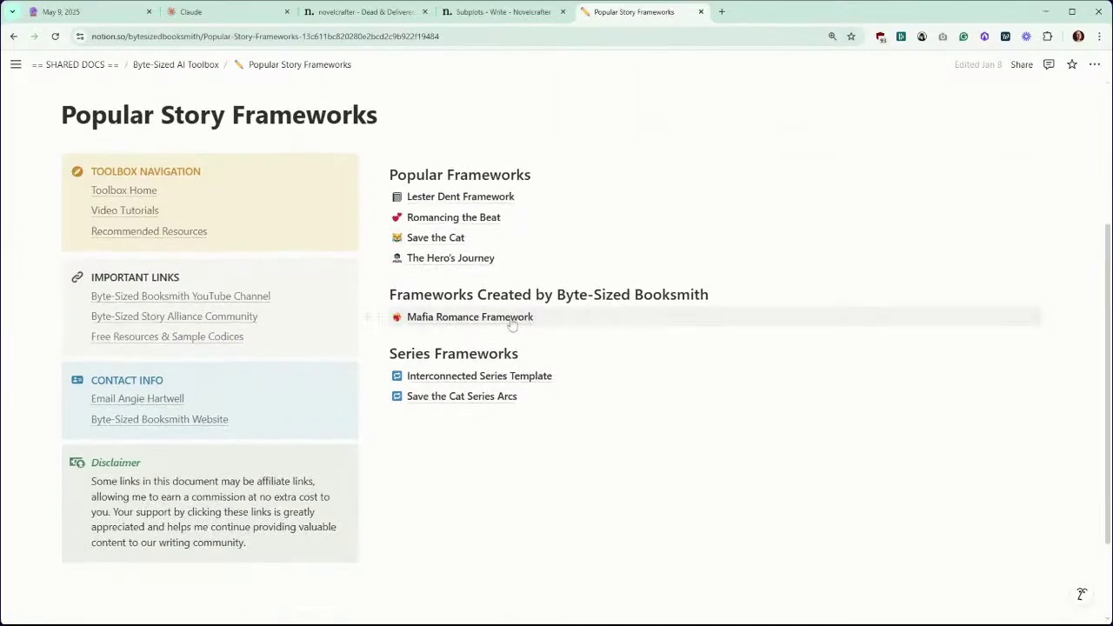
pyautogui.moveTo(525, 324)
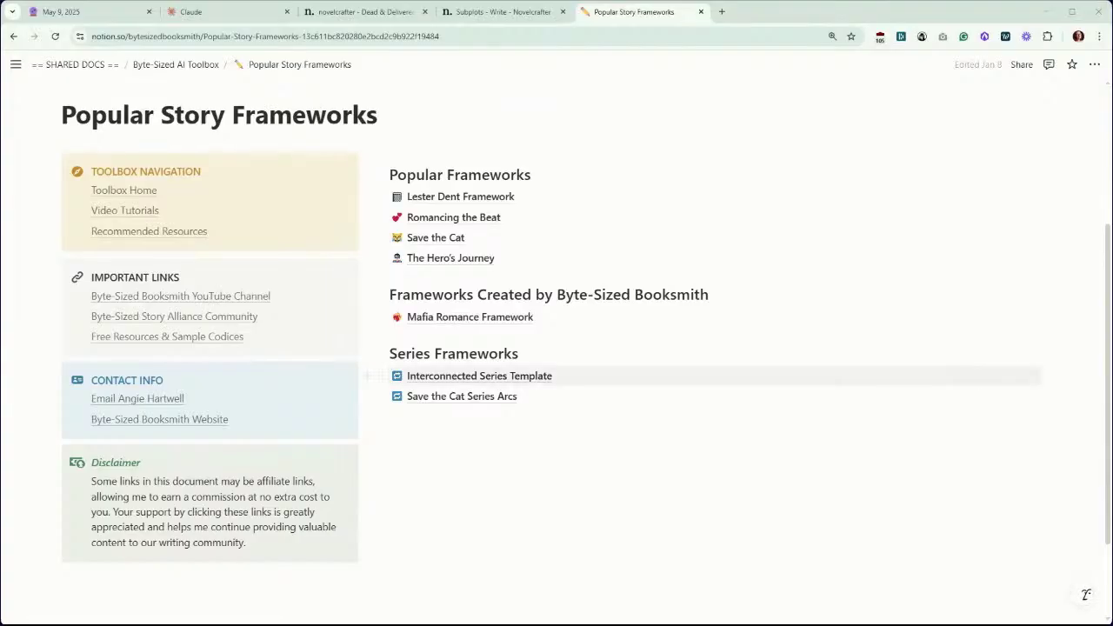
# Step: Open the Interconnected Series Template, read its prompt and series sections through the overarching plot, and return to Popular Story Frameworks
pyautogui.click(528, 384)
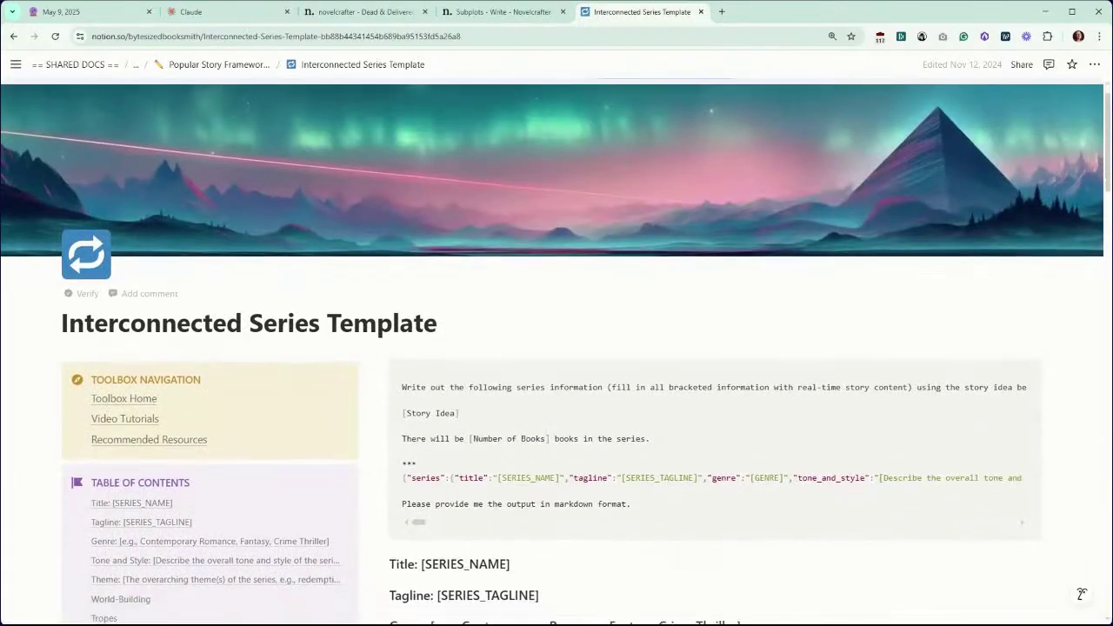
pyautogui.scroll(-2, 713, 391)
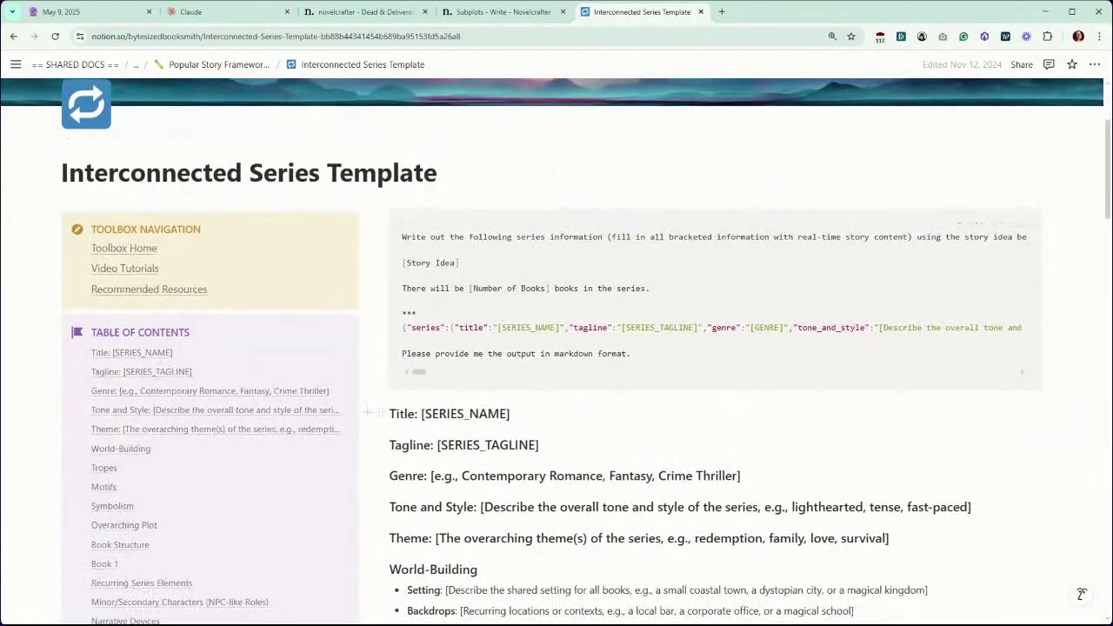
pyautogui.scroll(-3, 554, 352)
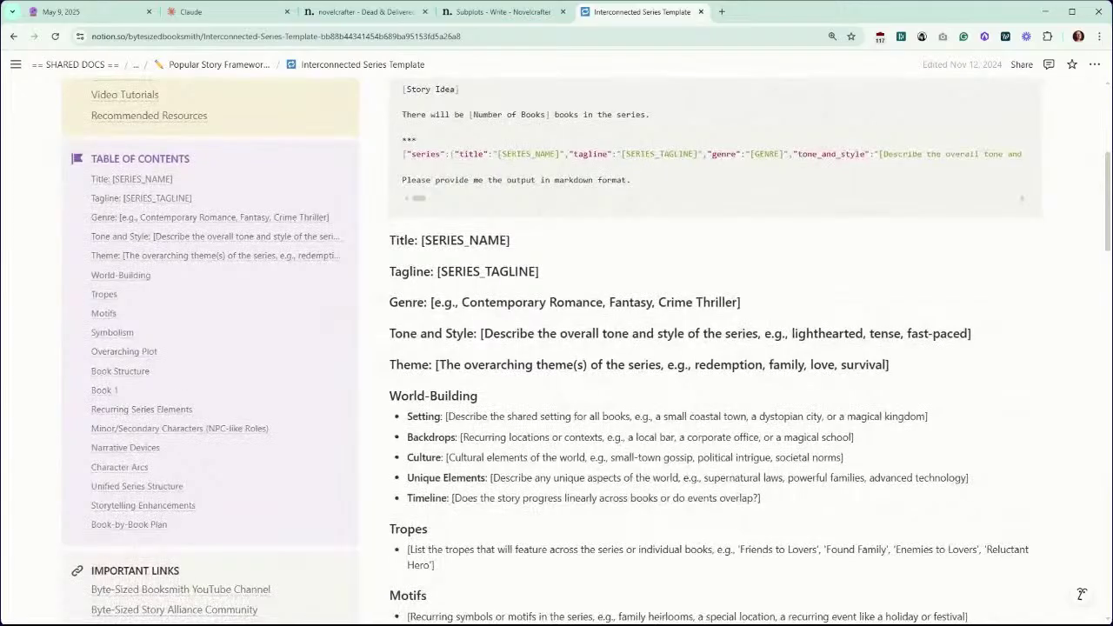
pyautogui.scroll(-2, 587, 351)
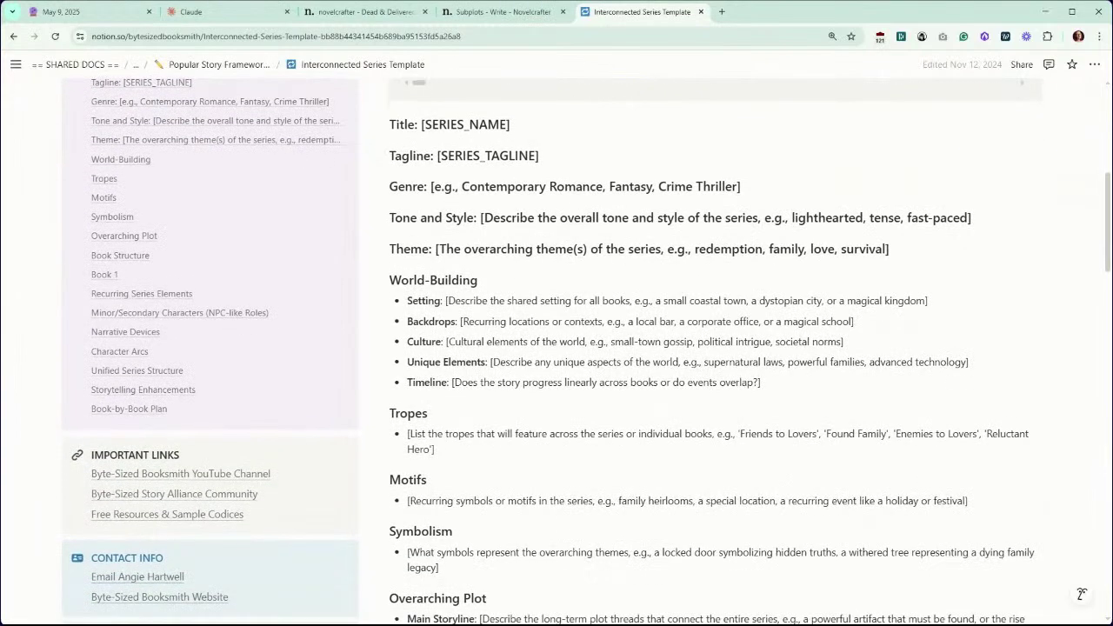
pyautogui.scroll(-3, 587, 352)
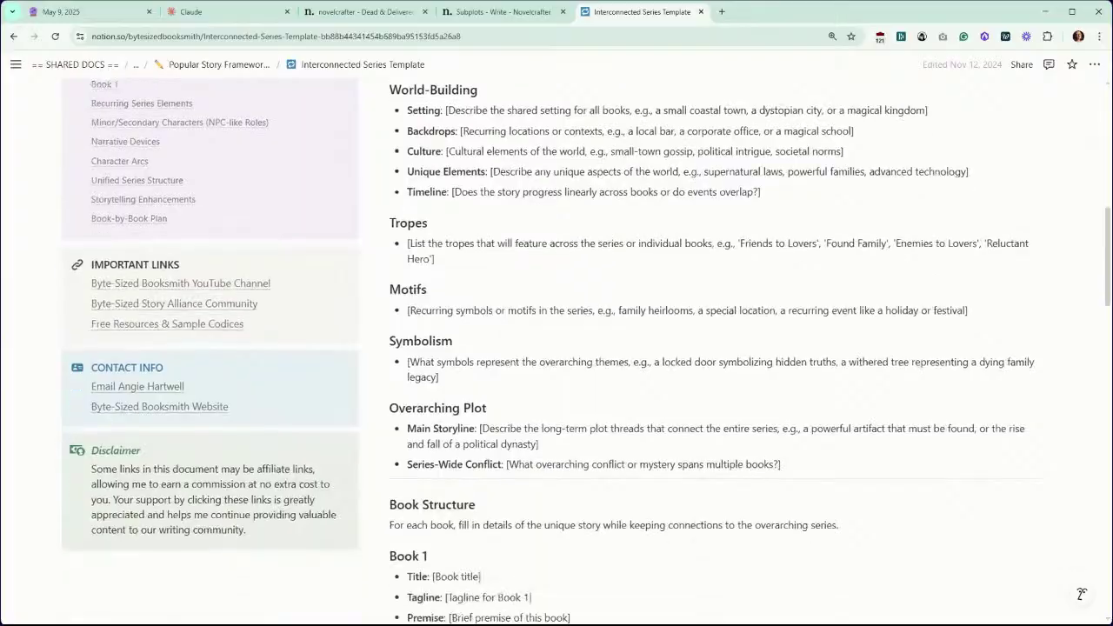
pyautogui.scroll(6, 587, 351)
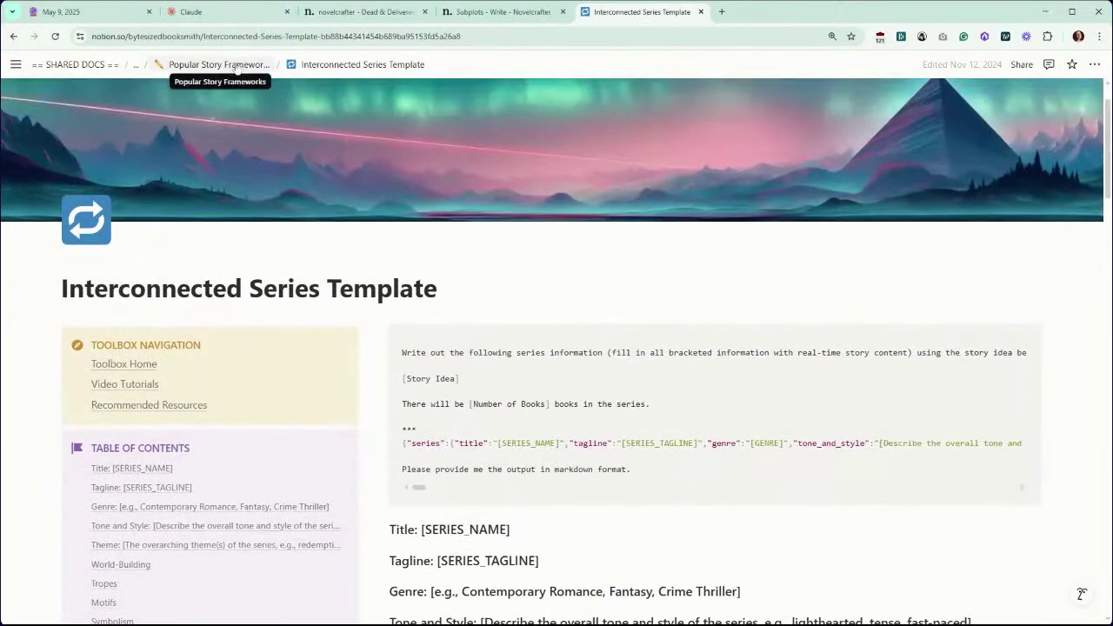
pyautogui.click(236, 66)
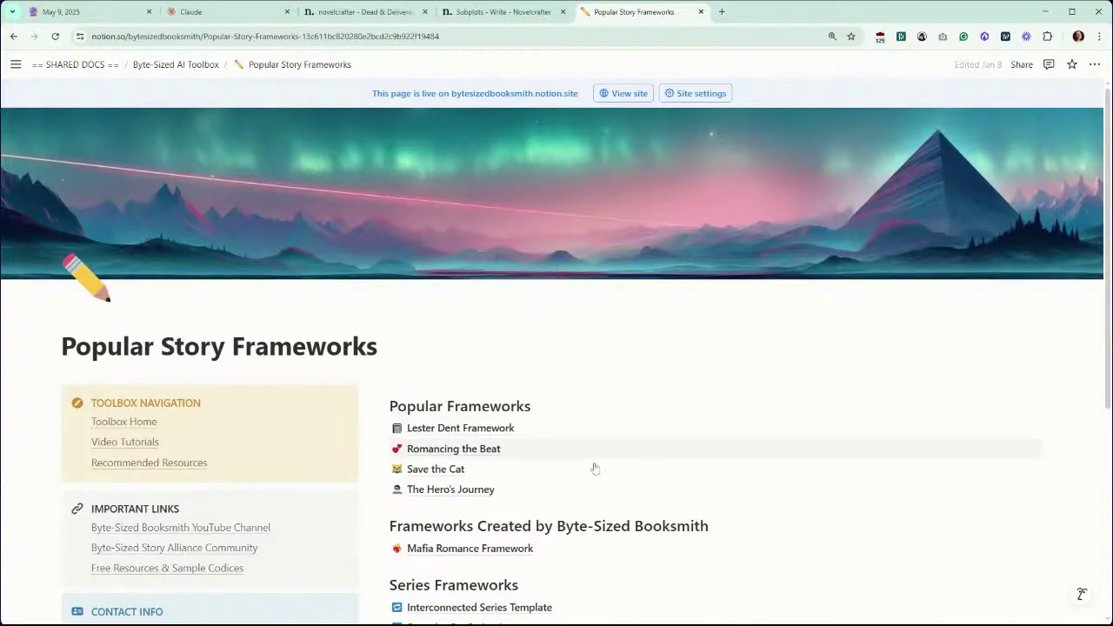
# Step: Open the Save the Cat Series Arcs page and review its continuous series description and series-length options
pyautogui.scroll(-3, 613, 479)
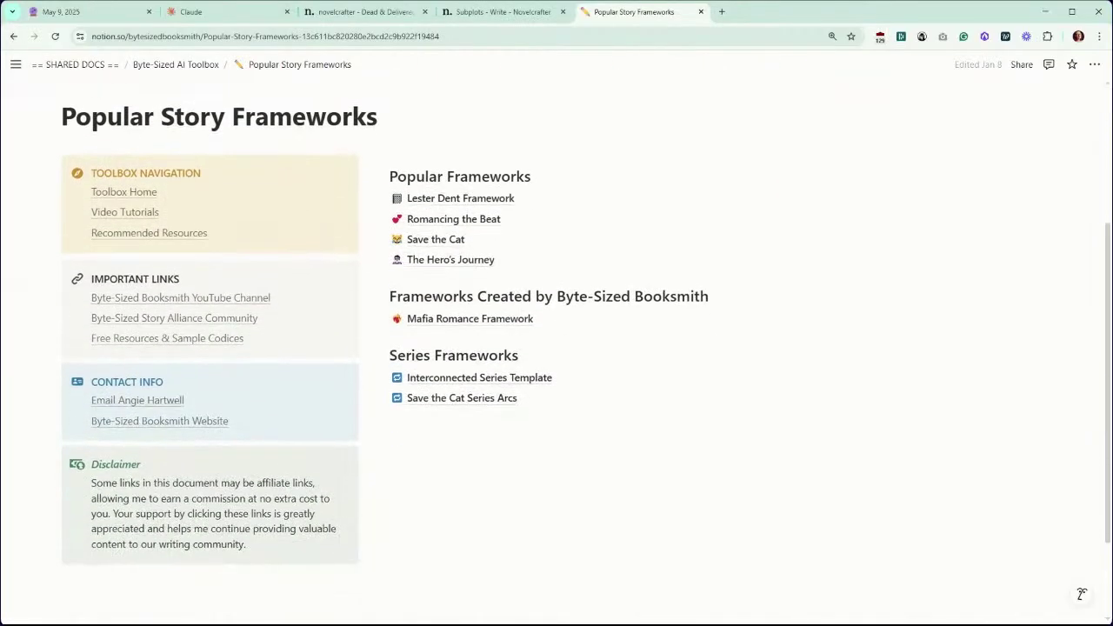
pyautogui.click(469, 398)
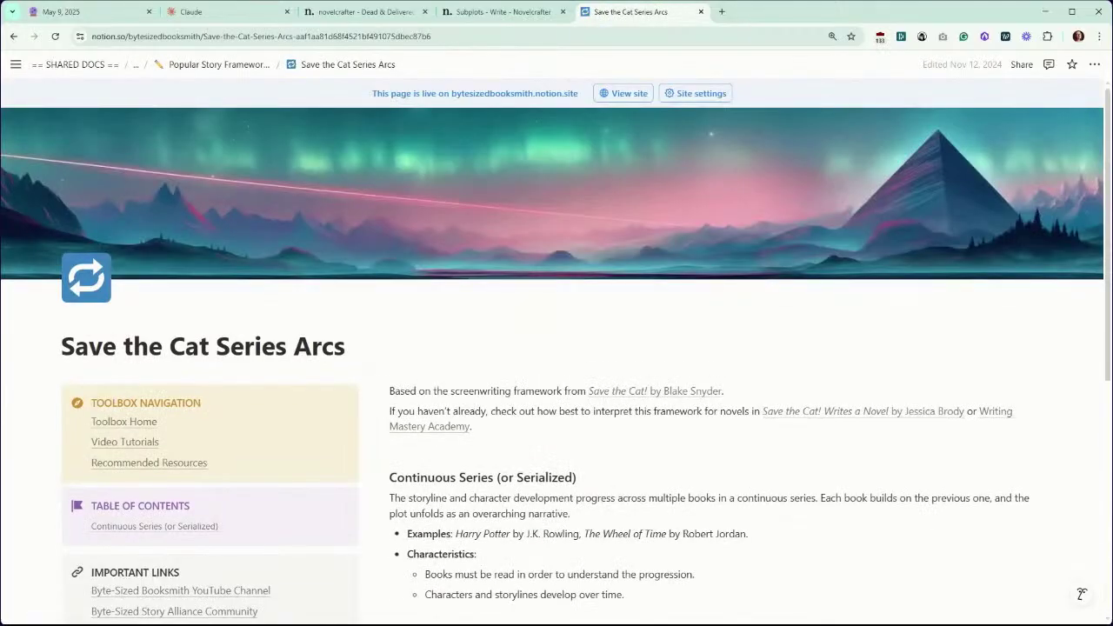
pyautogui.scroll(-1, 557, 351)
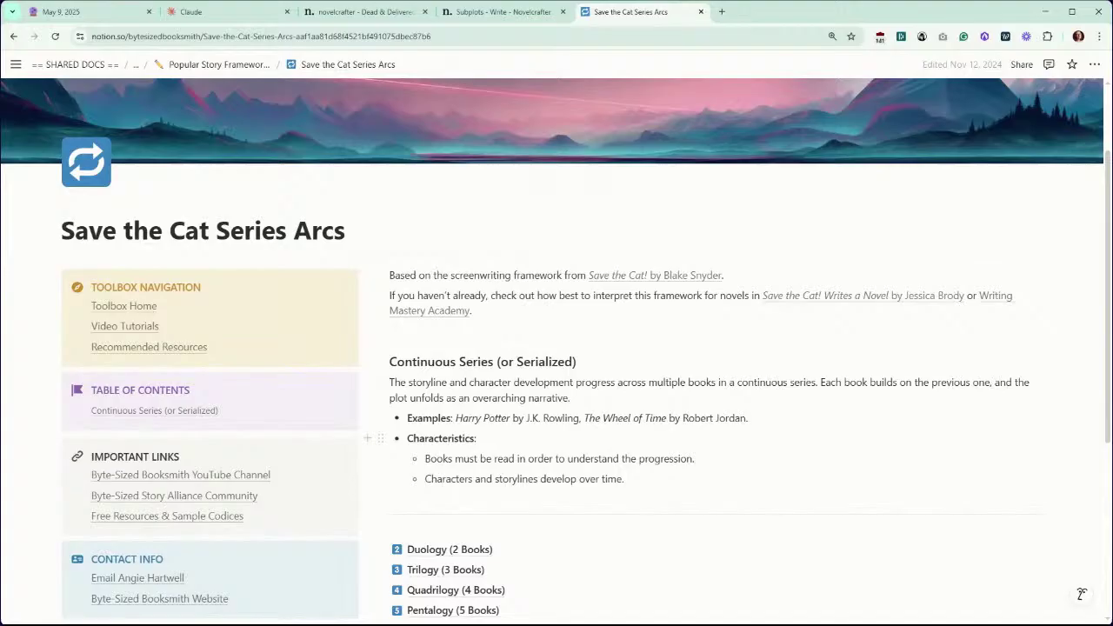
pyautogui.scroll(-2, 505, 435)
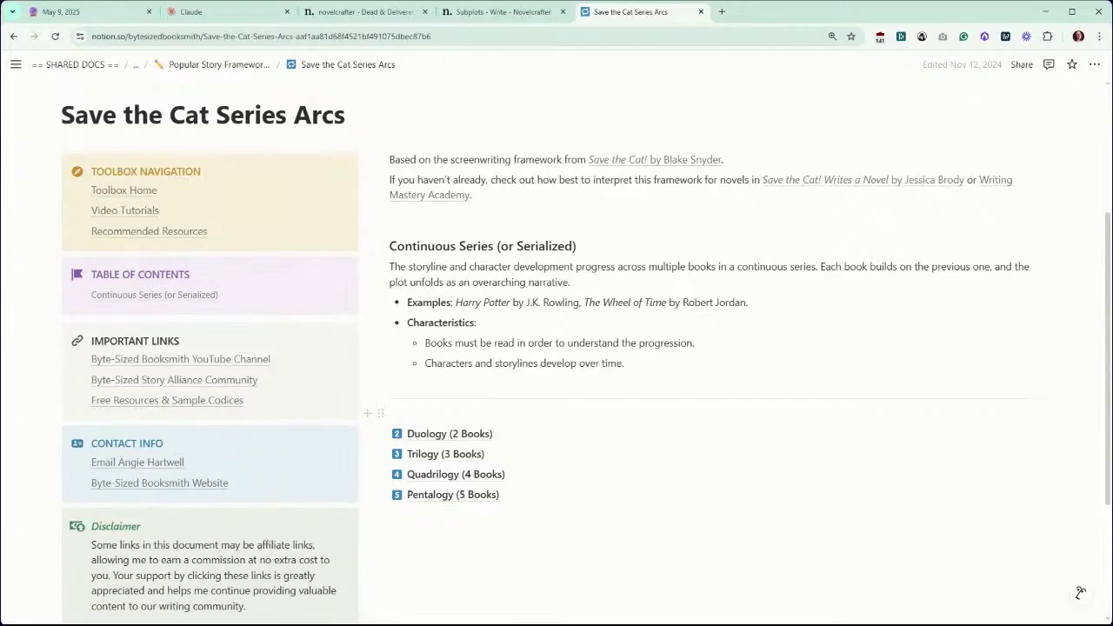
pyautogui.moveTo(495, 435)
# Step: Open the Pentalogy (5 Books) page, examine how the beats are distributed across Books 1 and 2, and go back
pyautogui.click(467, 499)
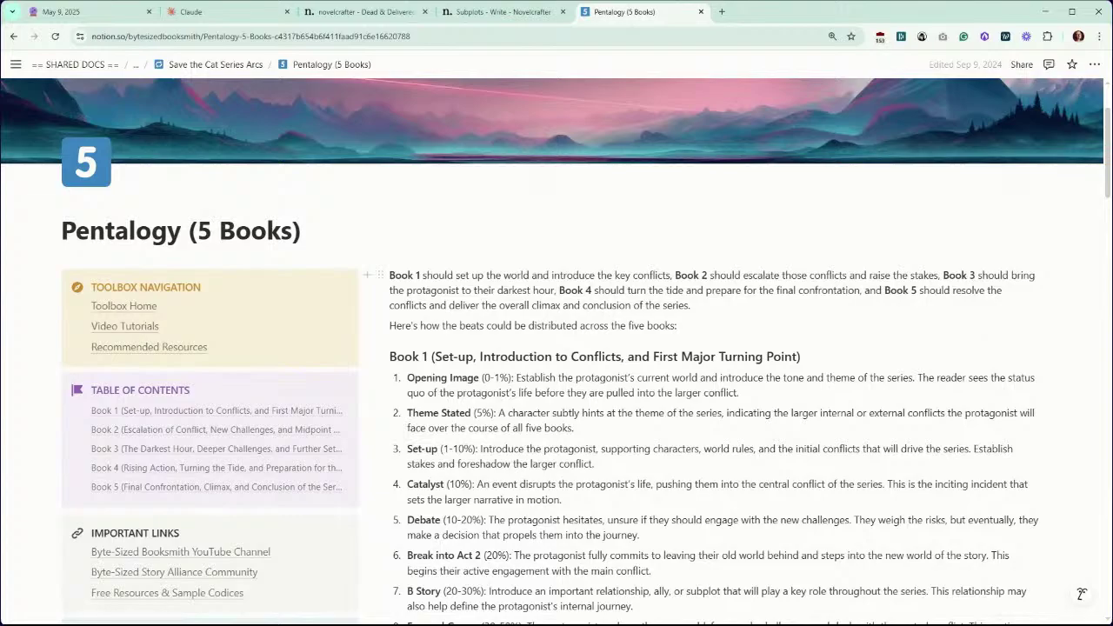
pyautogui.scroll(-2, 556, 348)
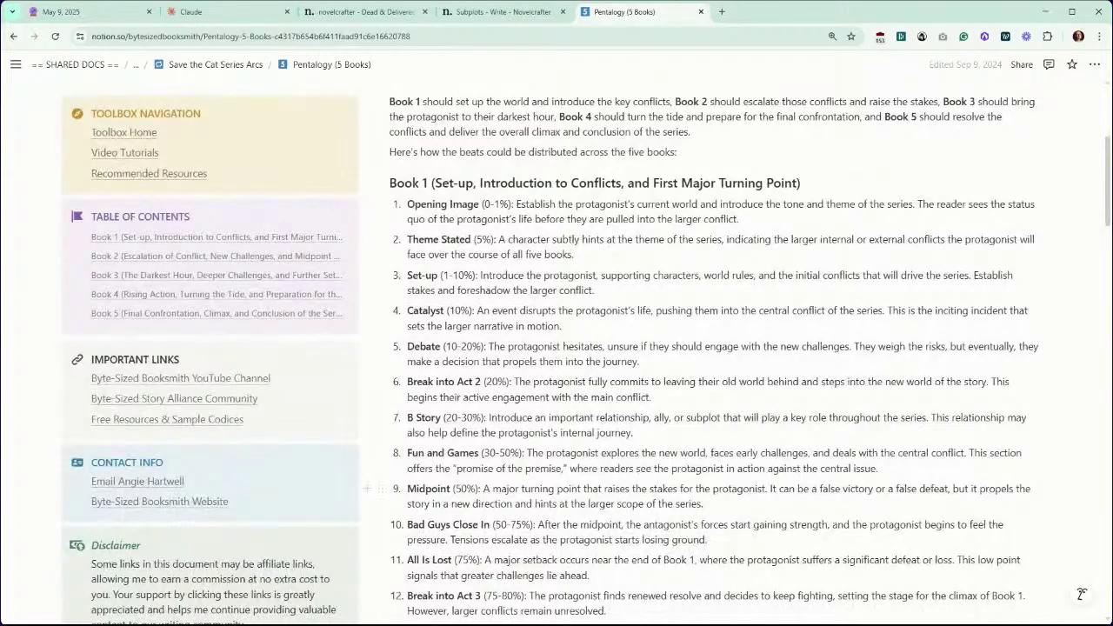
pyautogui.scroll(-2, 374, 491)
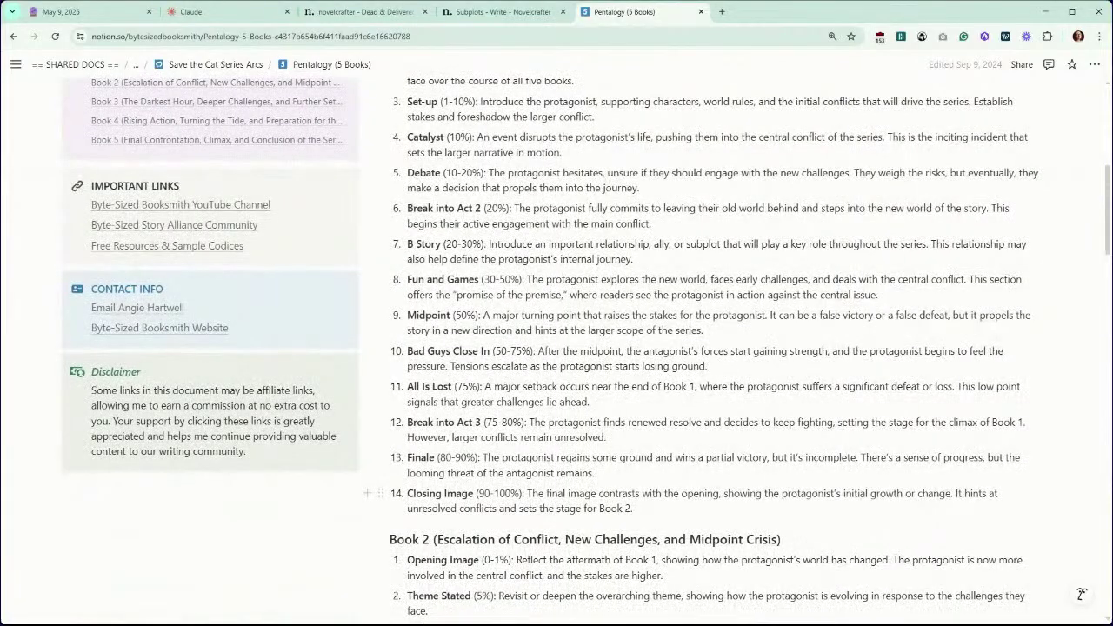
pyautogui.scroll(-2, 374, 492)
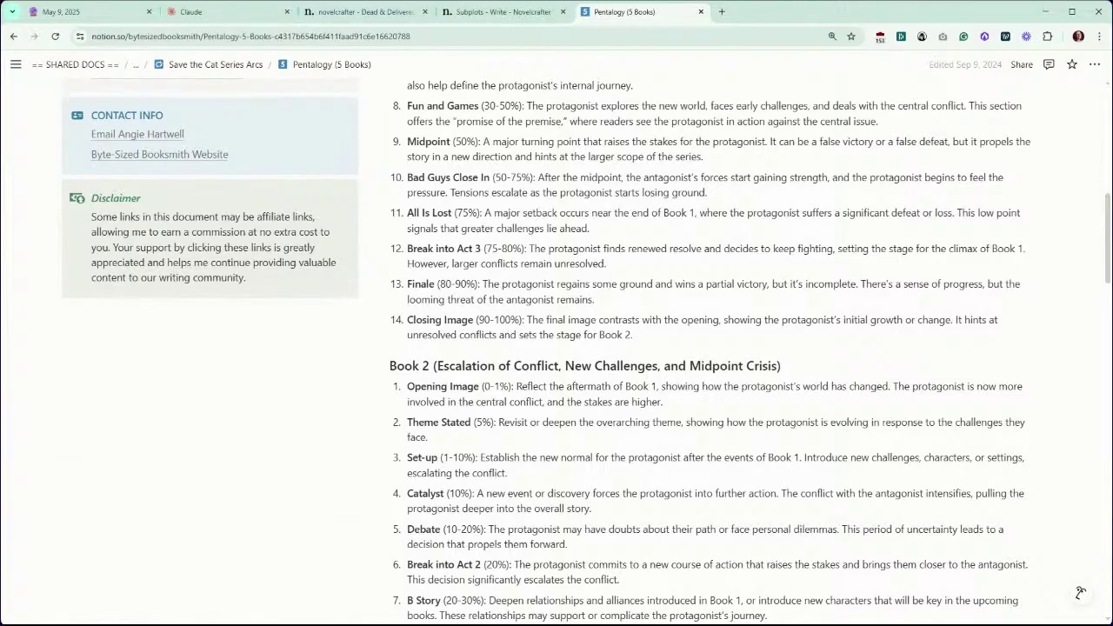
pyautogui.scroll(2, 1085, 595)
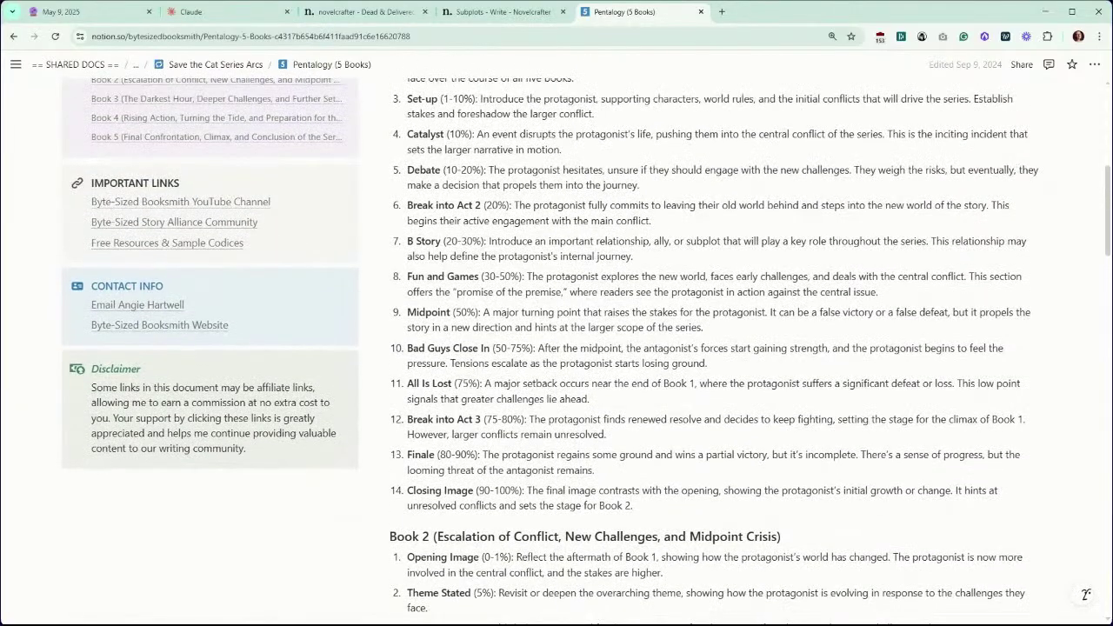
pyautogui.scroll(4, 661, 348)
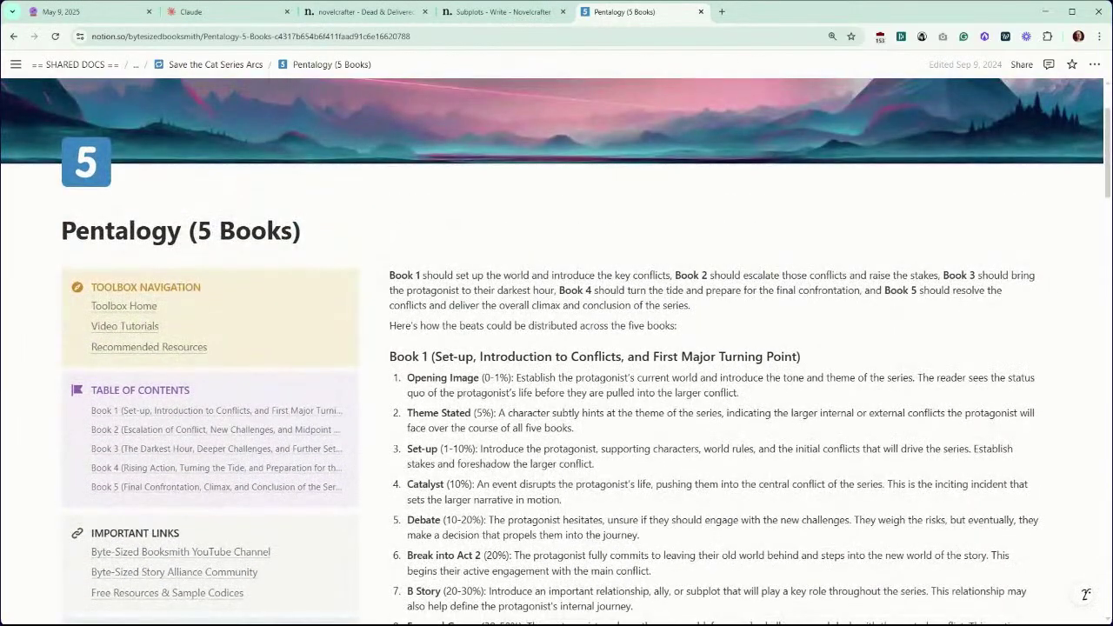
pyautogui.hotkey('alt', 'Left')
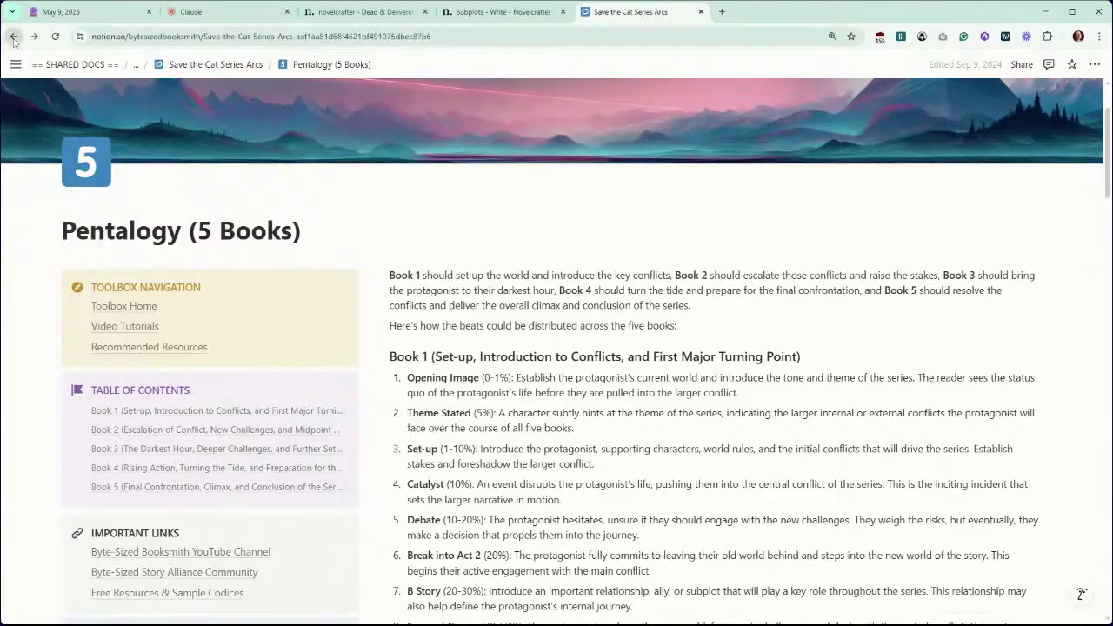
# Step: Return from Save the Cat Series Arcs to the Popular Story Frameworks page and look over the framework list again
pyautogui.moveTo(617, 442)
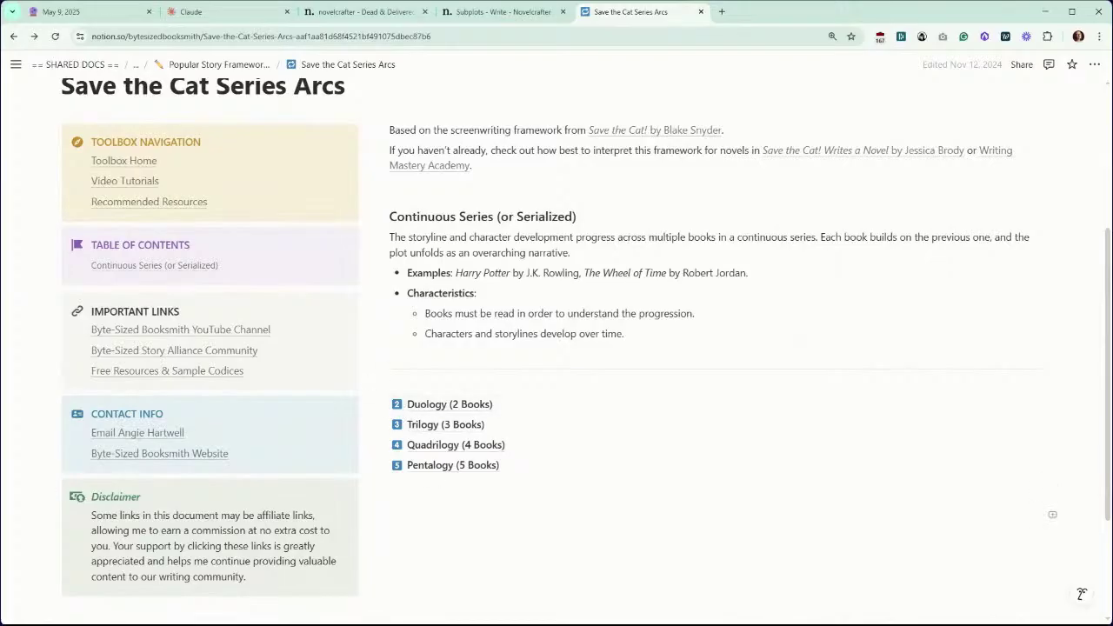
pyautogui.click(249, 68)
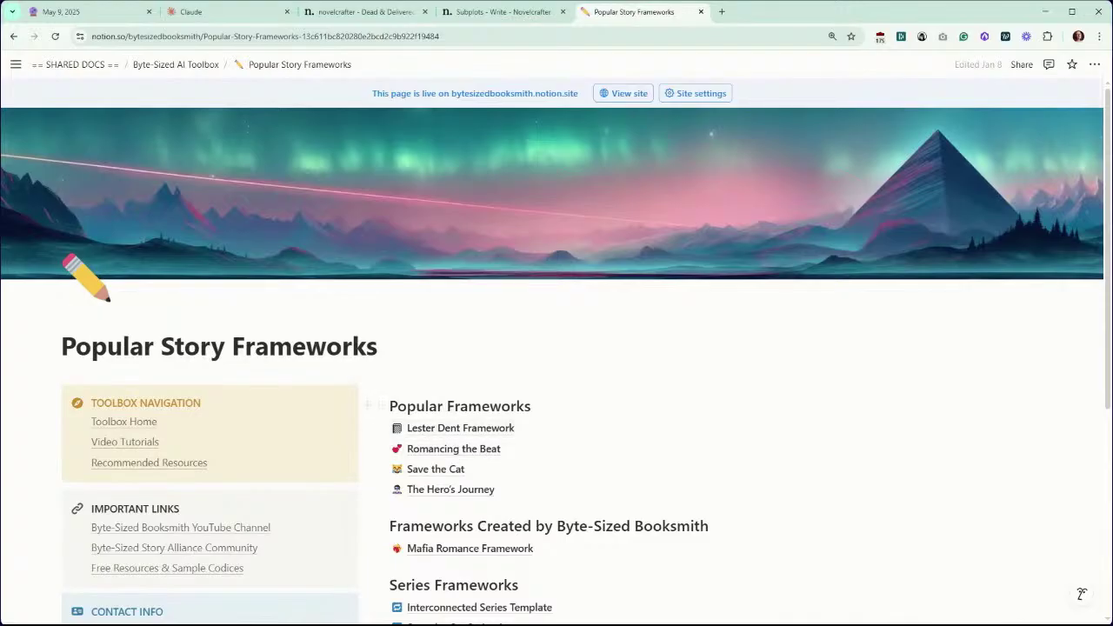
pyautogui.scroll(-3, 556, 347)
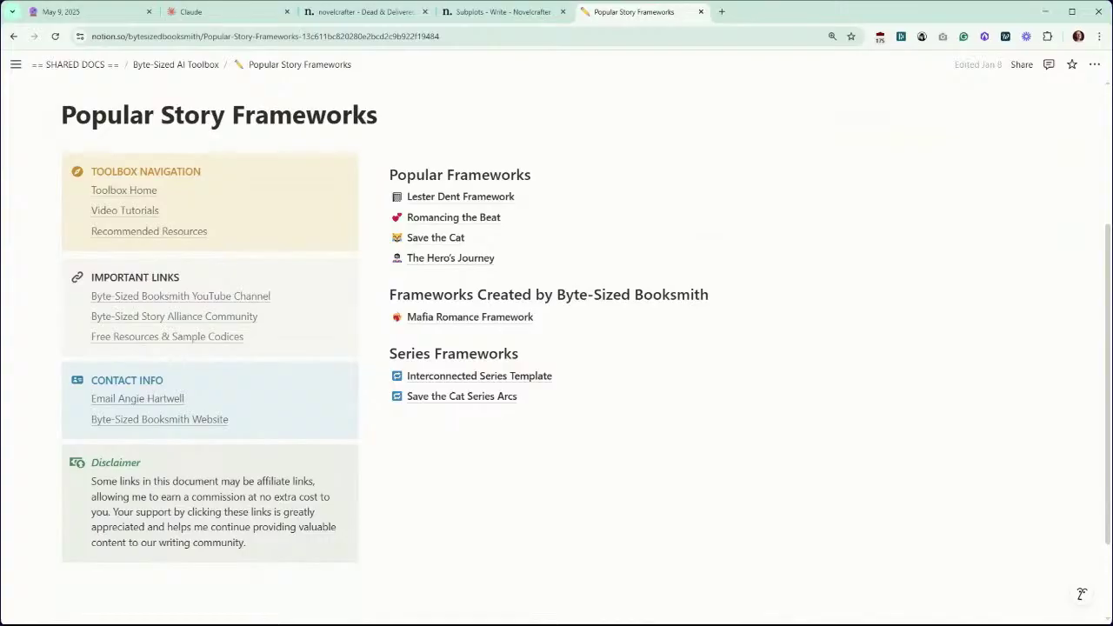
pyautogui.scroll(3, 557, 347)
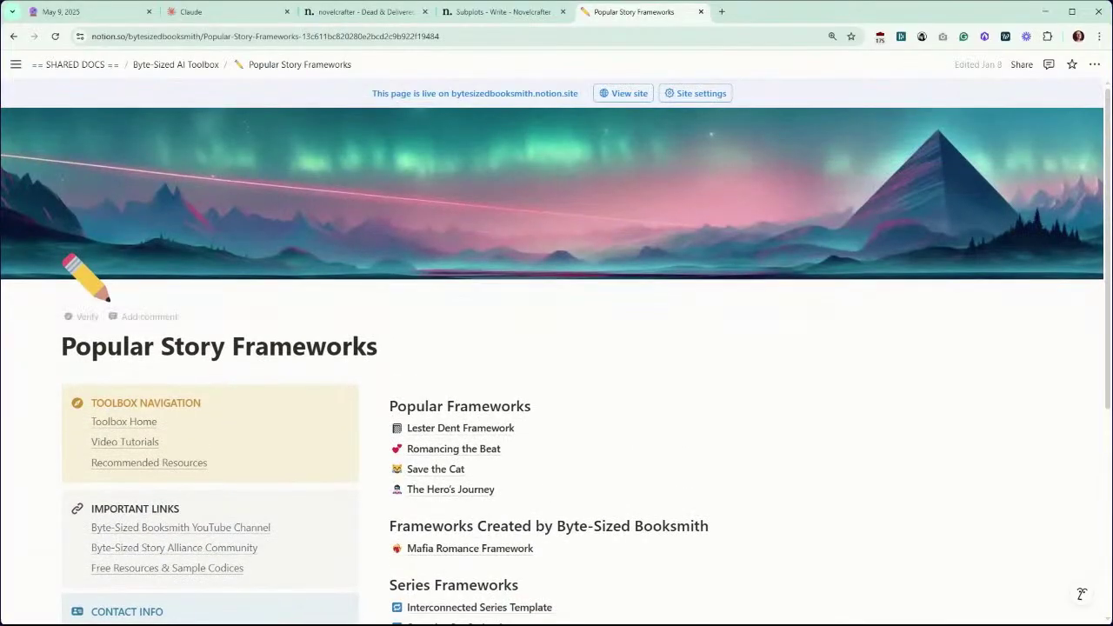
# Step: Switch back to the Novelcrafter chat, send the drafted framework question, and read the reply's A-Story recommendation and key beats
pyautogui.click(365, 11)
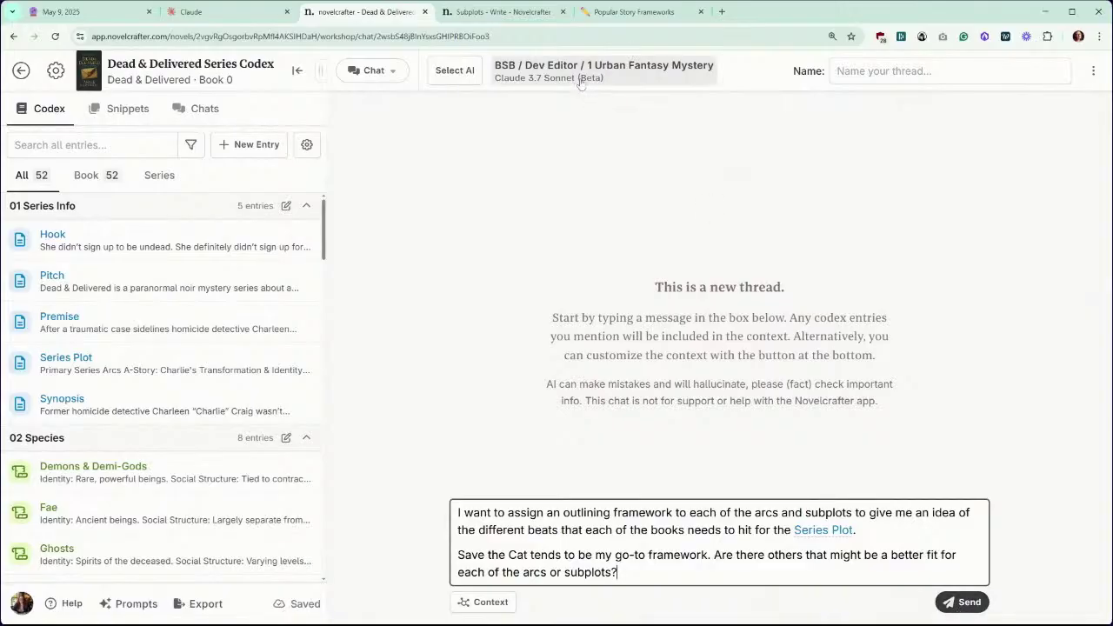
pyautogui.click(963, 603)
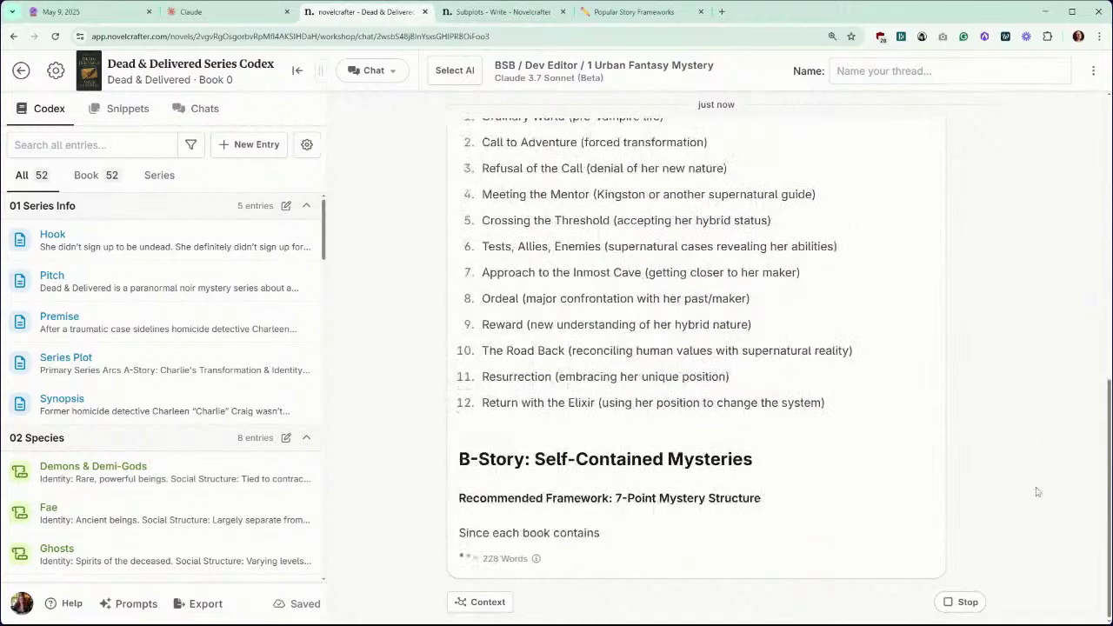
pyautogui.scroll(6, 953, 439)
pyautogui.scroll(2, 953, 439)
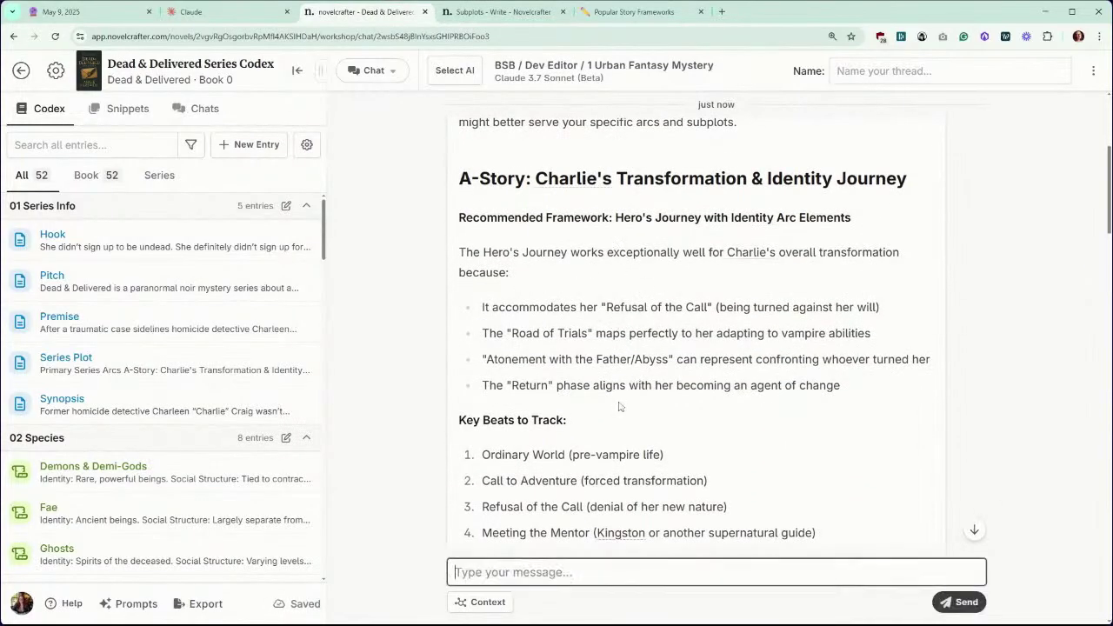
pyautogui.scroll(-3, 622, 407)
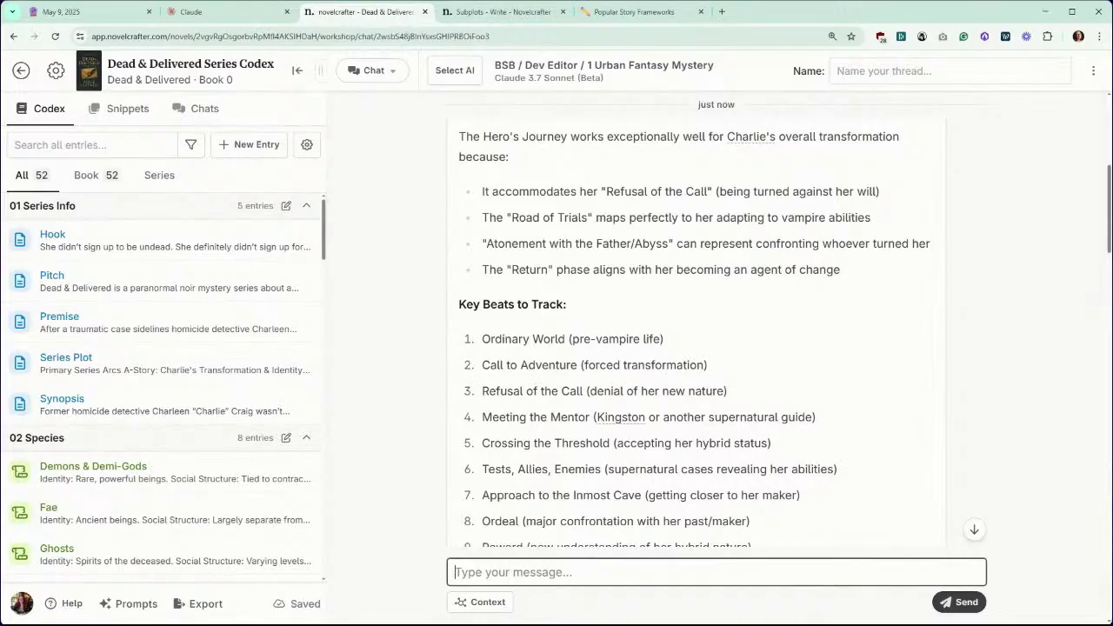
# Step: Read the A-Story's key beats in the chat reply and recheck the reasons given for the Hero's Journey framework
pyautogui.scroll(-2, 661, 378)
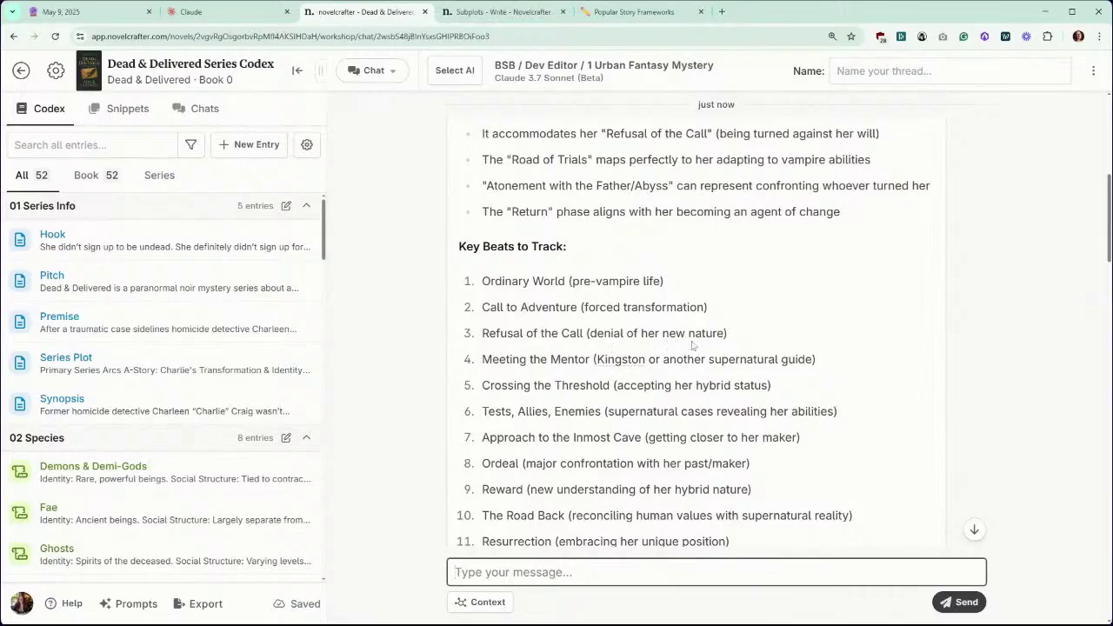
pyautogui.scroll(-1, 787, 317)
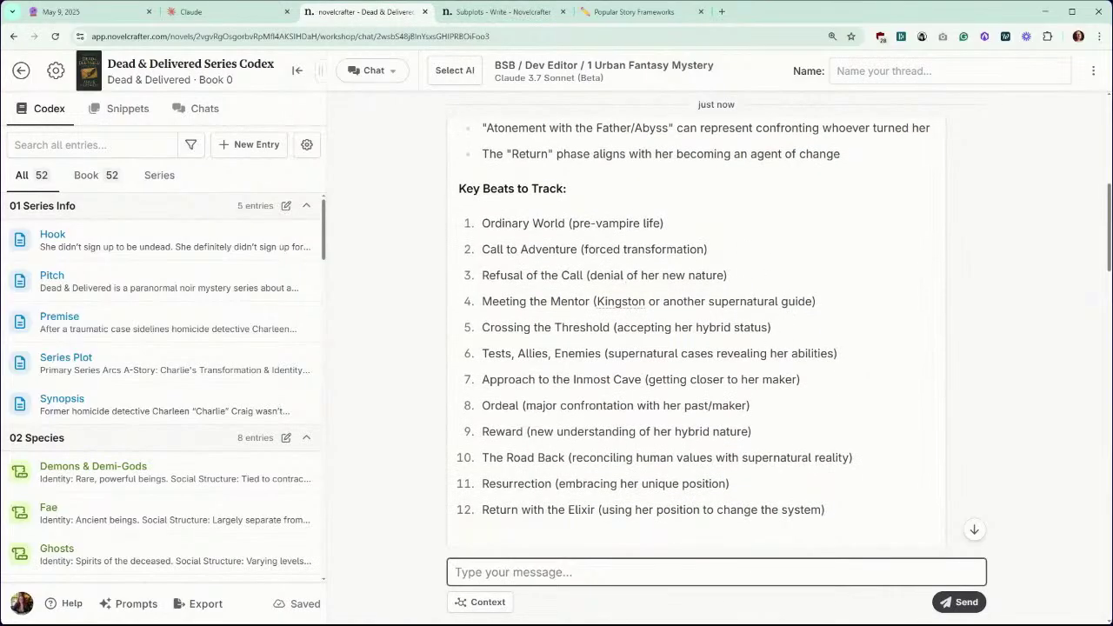
pyautogui.scroll(-1, 628, 219)
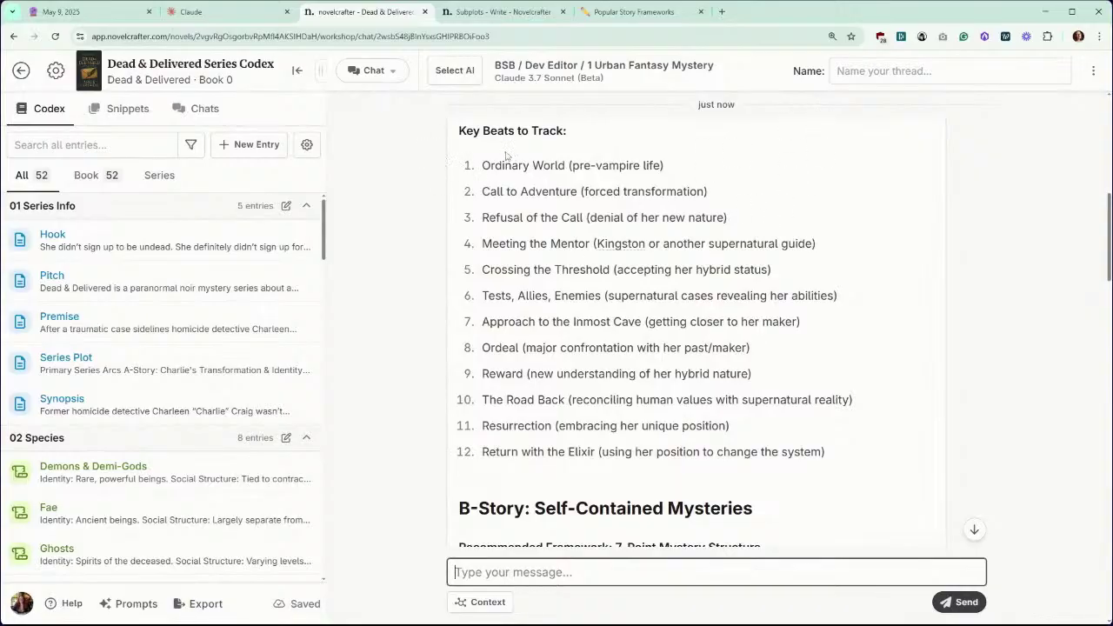
pyautogui.scroll(4, 497, 319)
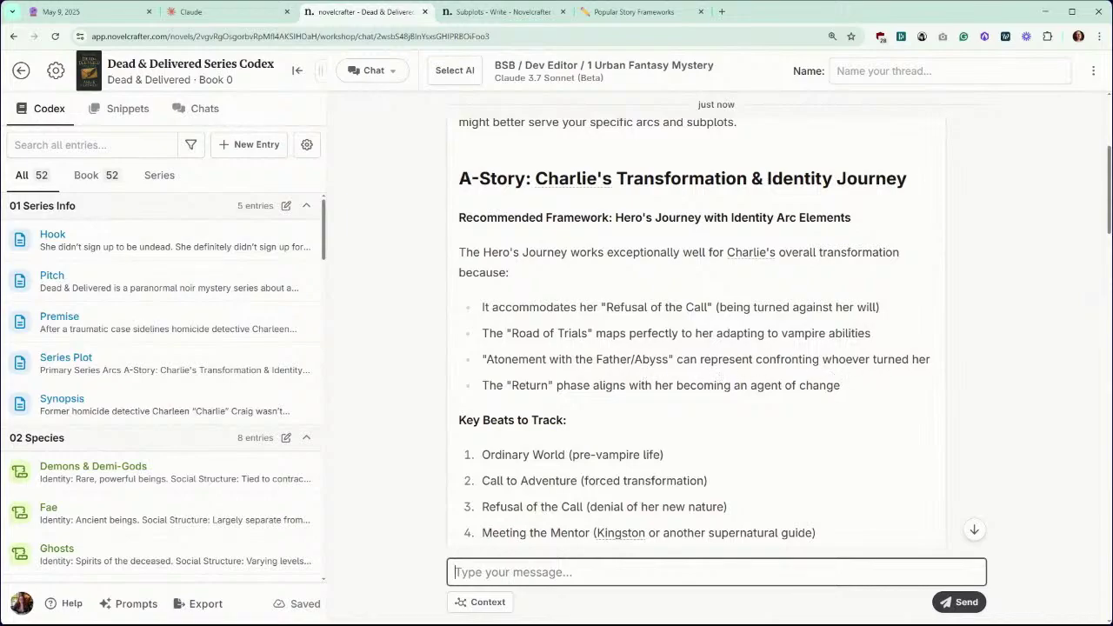
pyautogui.scroll(-2, 696, 313)
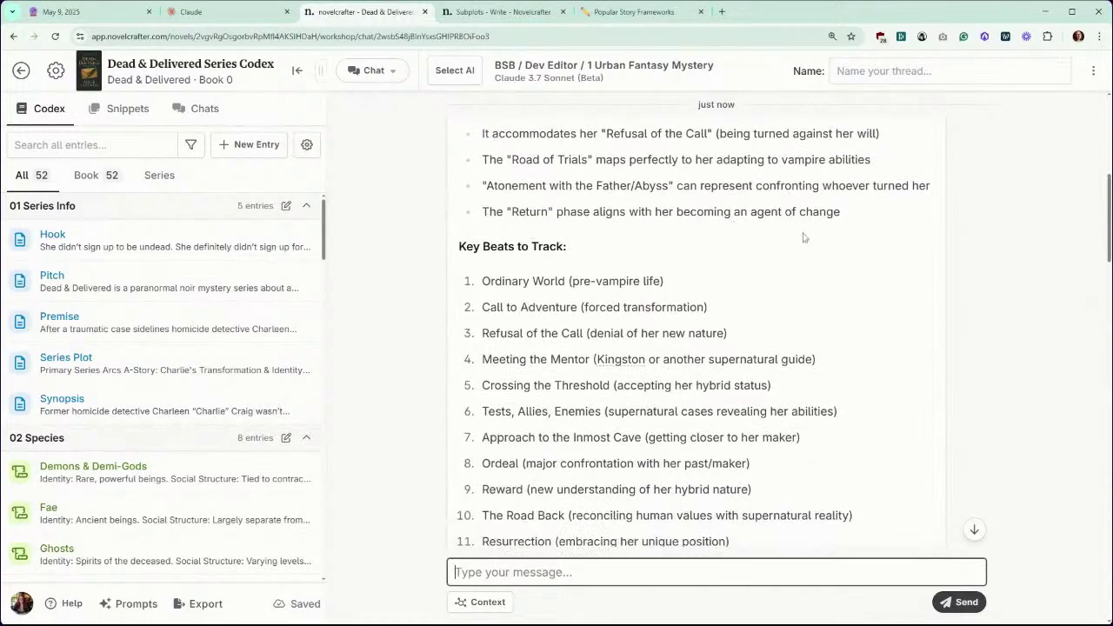
# Step: Read the reply's B-Story section on self-contained mysteries and the beats of its 7-Point Mystery Structure
pyautogui.scroll(-3, 813, 239)
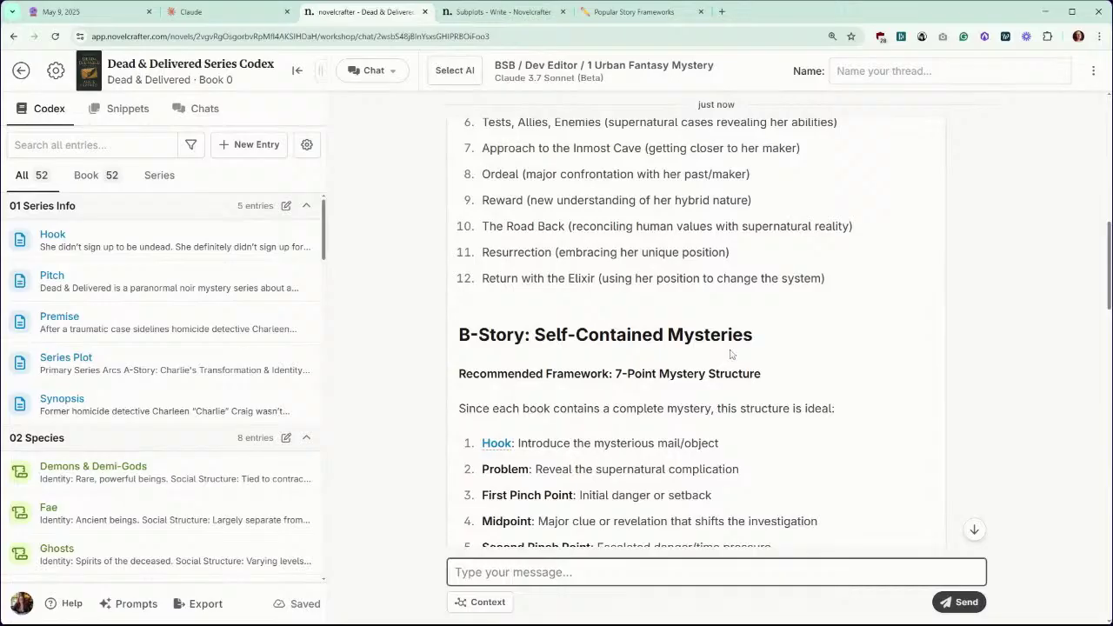
pyautogui.scroll(-1, 796, 323)
pyautogui.scroll(-1, 796, 324)
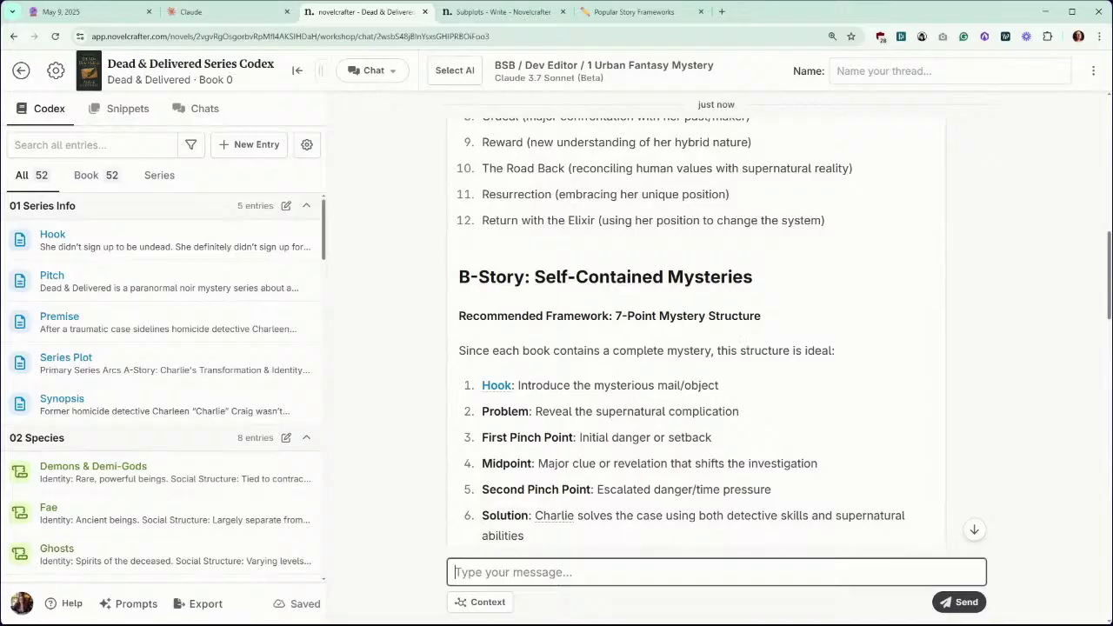
pyautogui.scroll(-1, 745, 335)
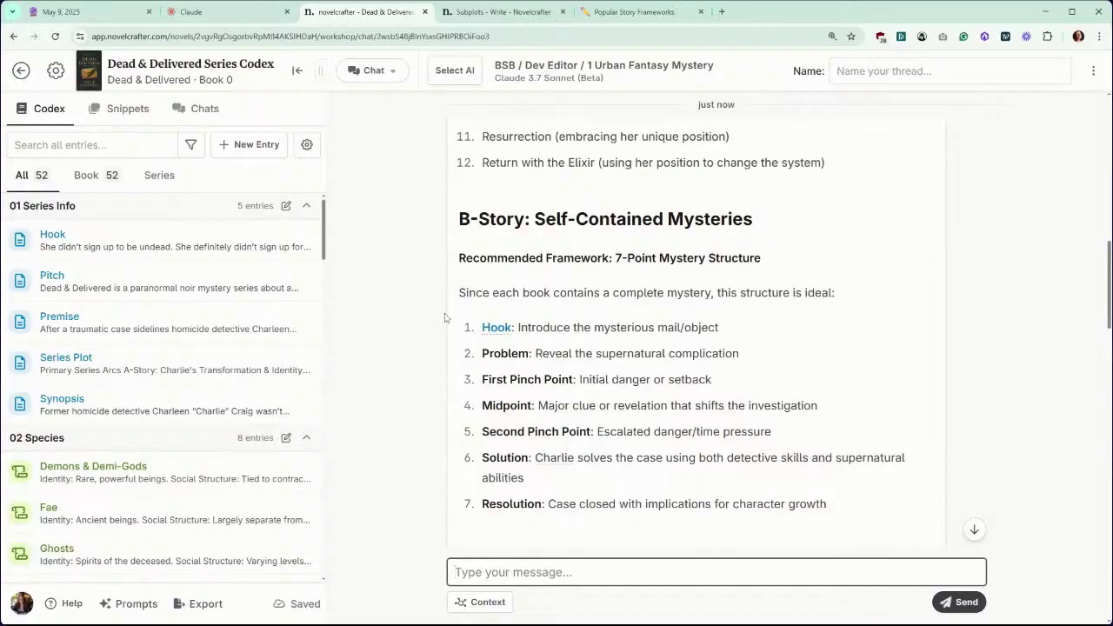
# Step: Review the C-Story section on the Ley Line Conspiracy and the beats of its Conspiracy Thriller Structure
pyautogui.scroll(-2, 495, 323)
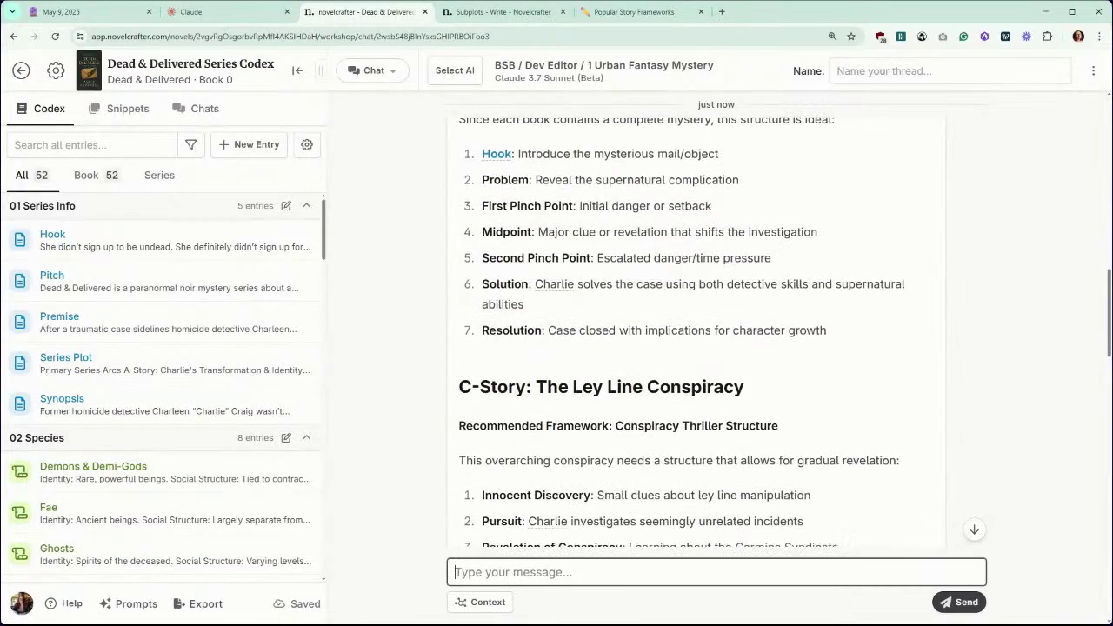
pyautogui.scroll(-1, 696, 331)
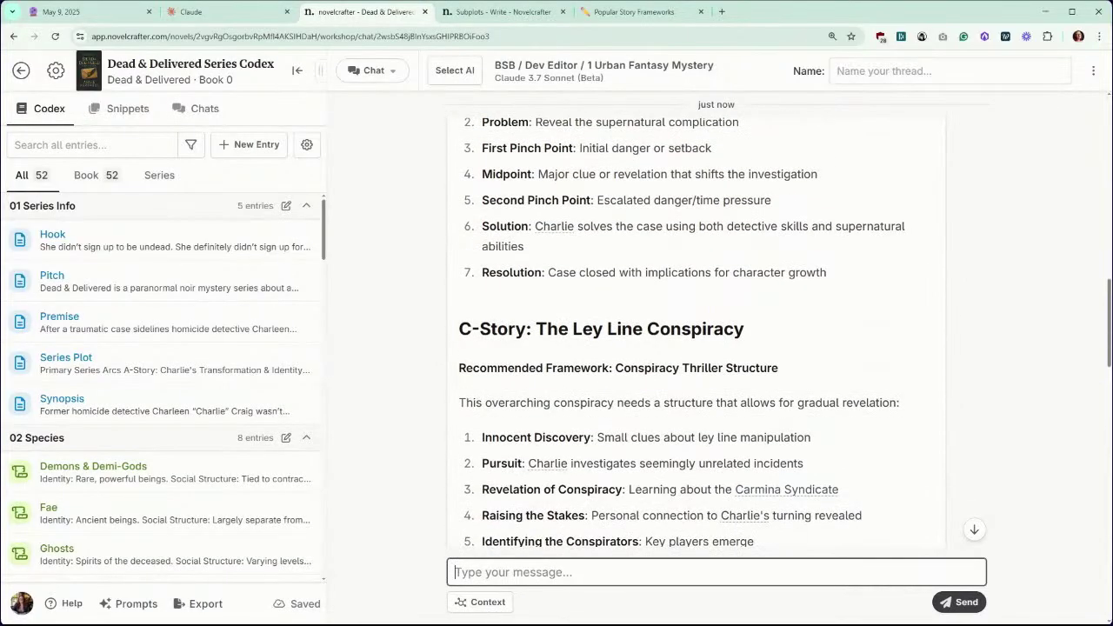
pyautogui.scroll(-1, 492, 305)
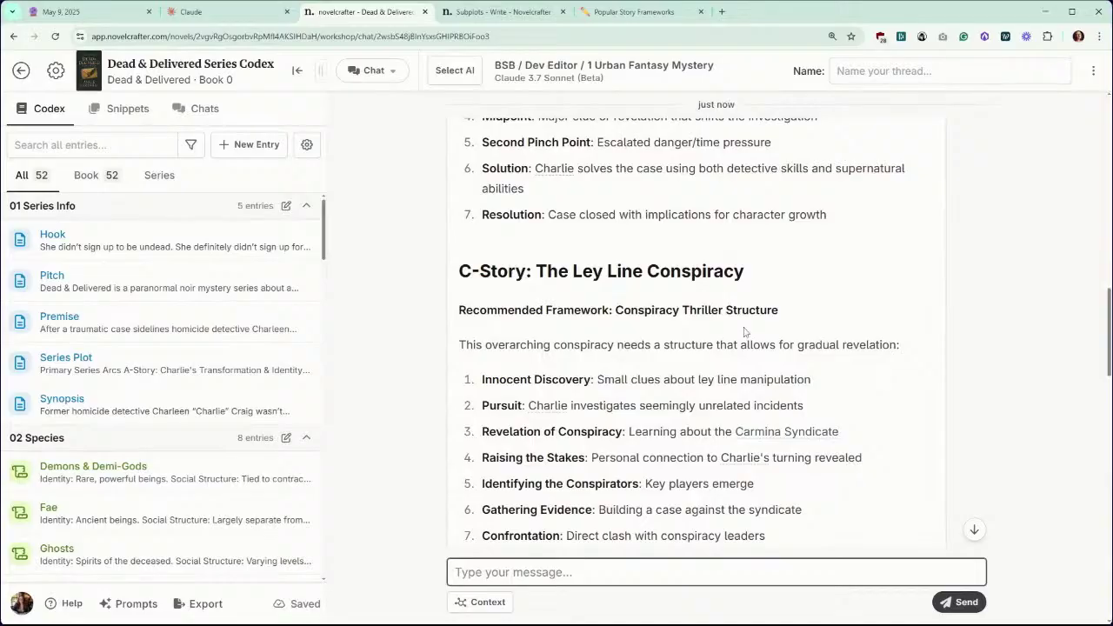
pyautogui.scroll(-1, 745, 331)
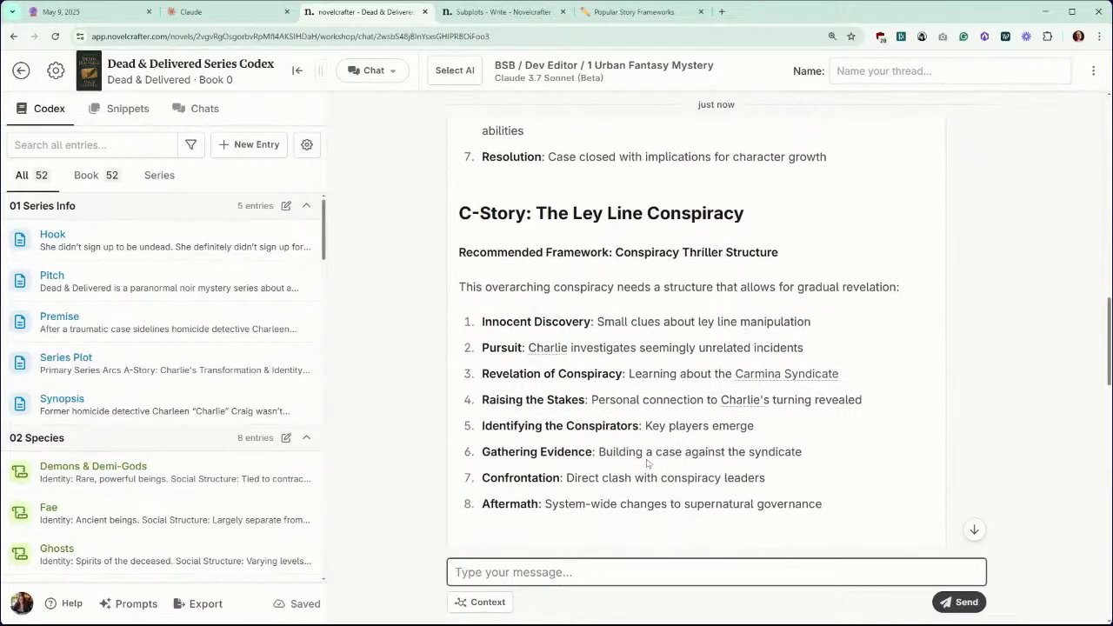
pyautogui.scroll(-1, 641, 447)
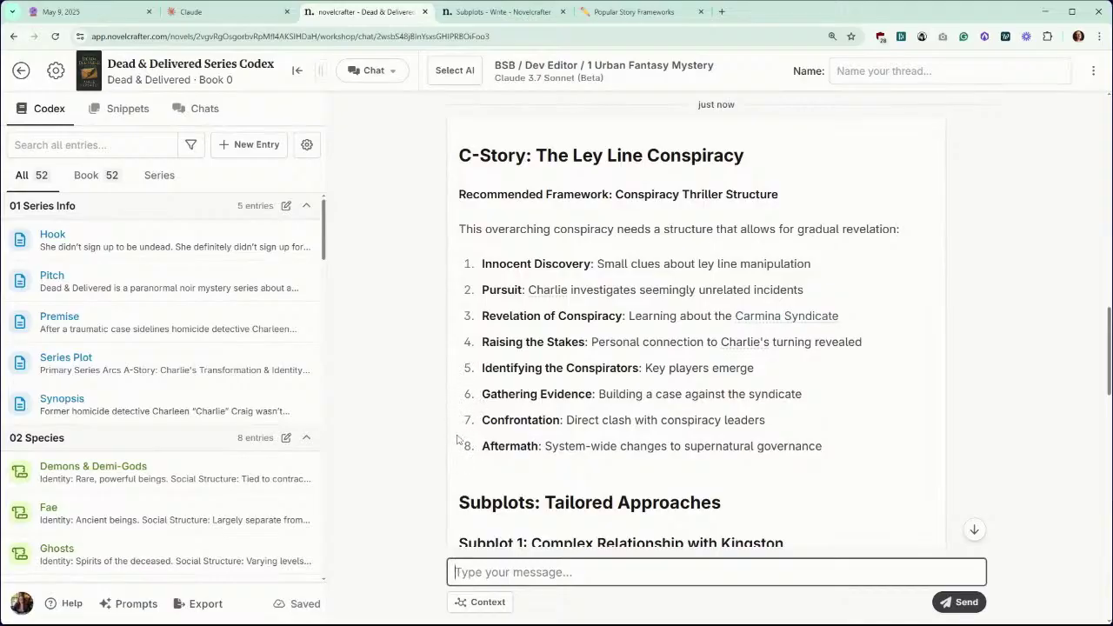
pyautogui.scroll(-1, 696, 331)
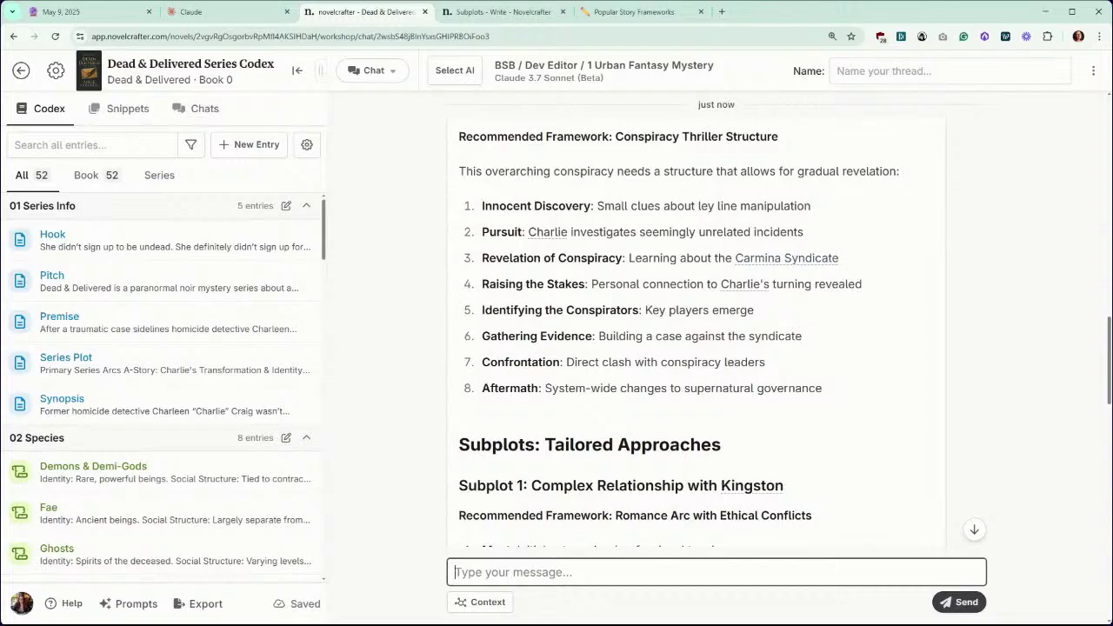
# Step: Read the Subplot 1 recommendation for the relationship with Kingston, including the Romance Arc with Ethical Conflicts beats
pyautogui.scroll(-1, 455, 387)
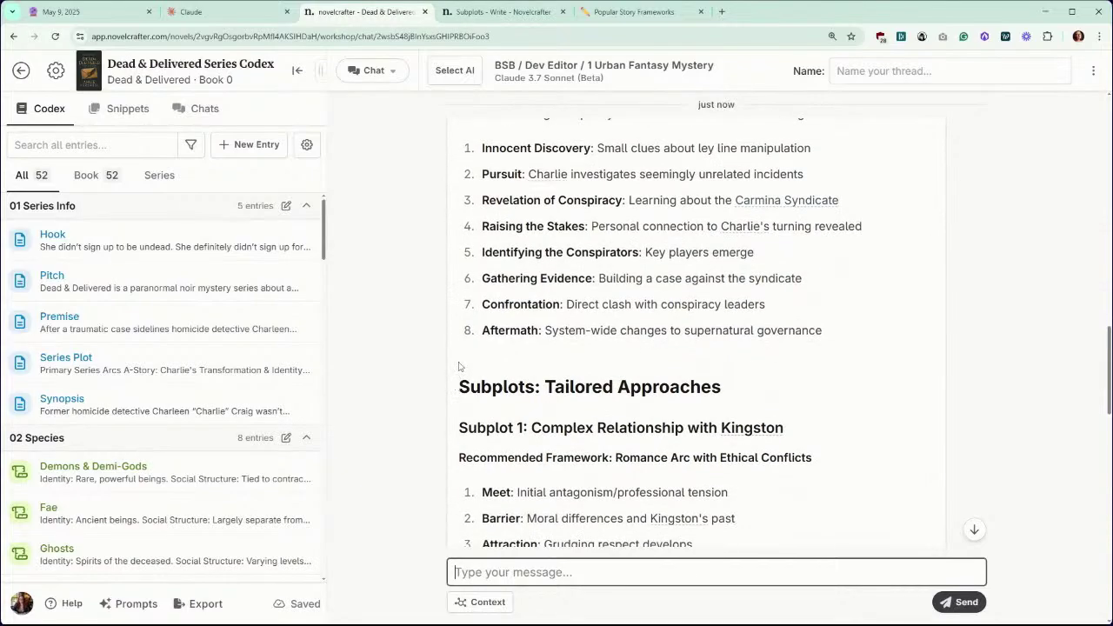
pyautogui.scroll(-1, 459, 353)
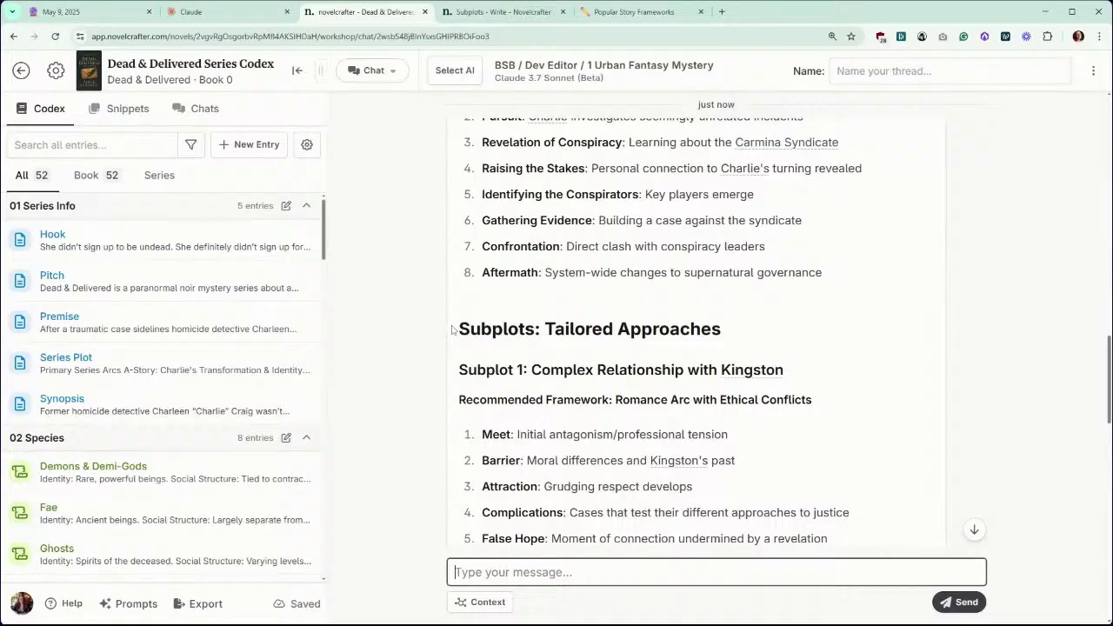
pyautogui.scroll(-2, 696, 331)
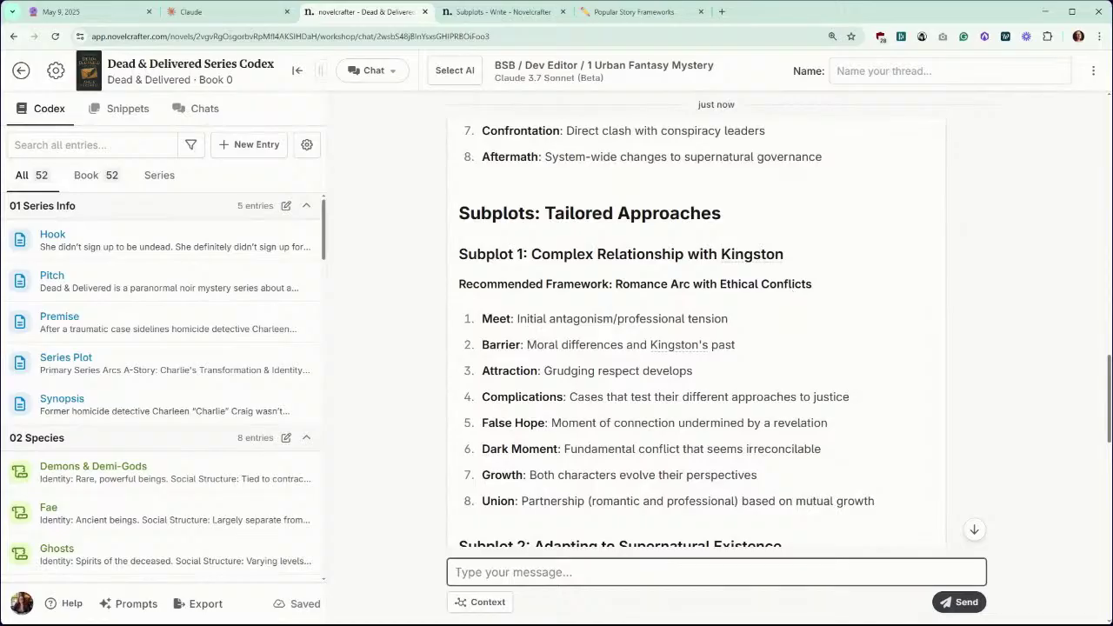
pyautogui.scroll(-1, 785, 281)
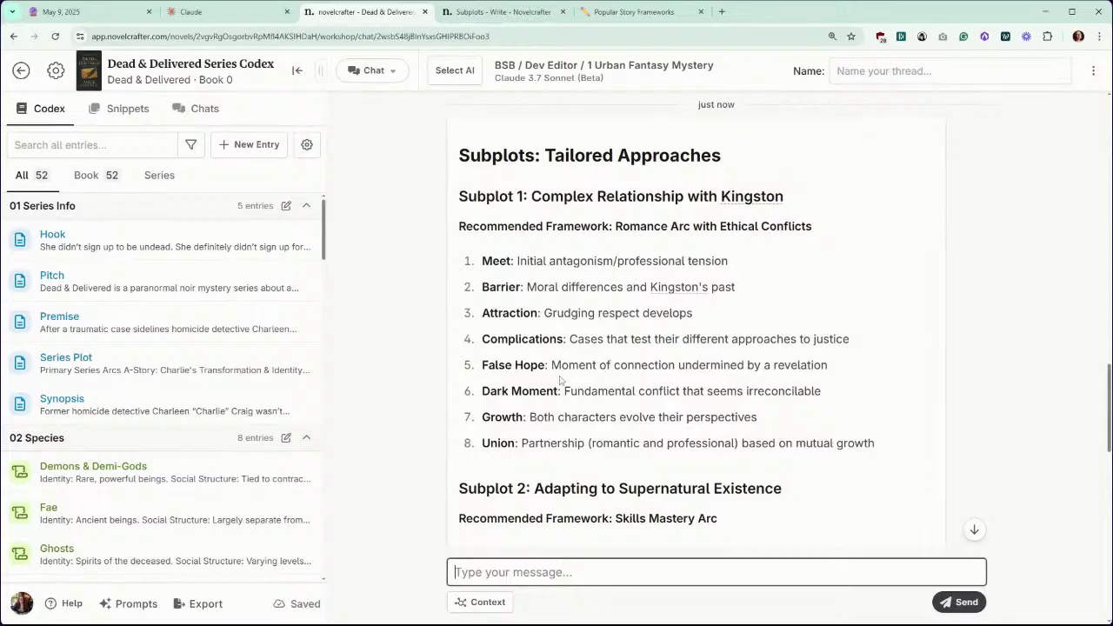
pyautogui.scroll(-1, 561, 383)
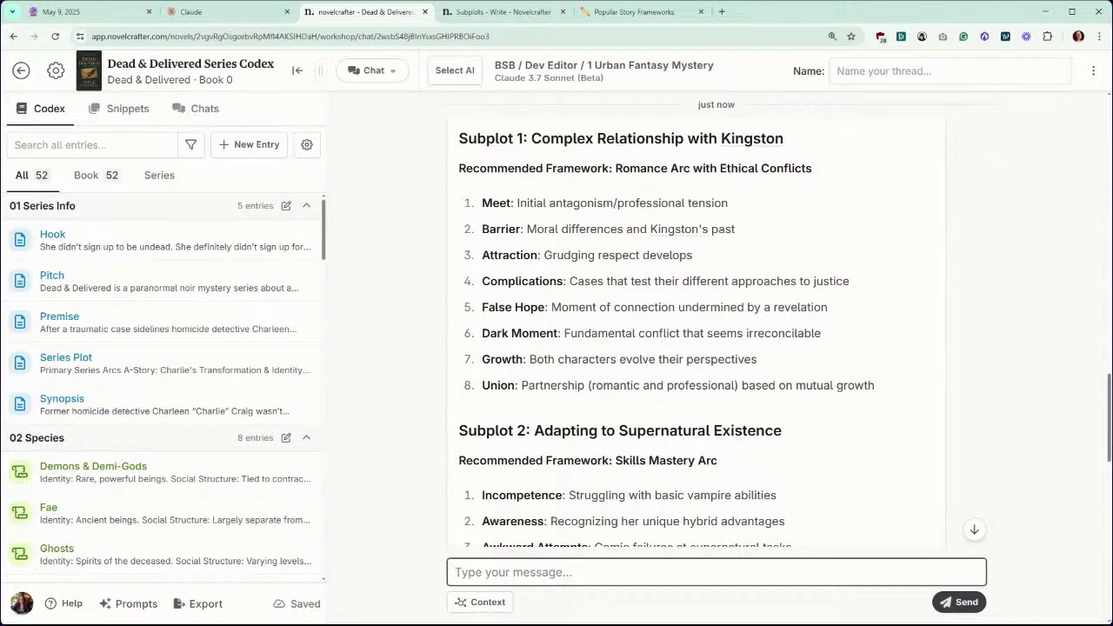
# Step: Glance at the Popular Story Frameworks page, return to the Novelcrafter chat, and read the Skills Mastery Arc beats for Subplot 2
pyautogui.click(635, 12)
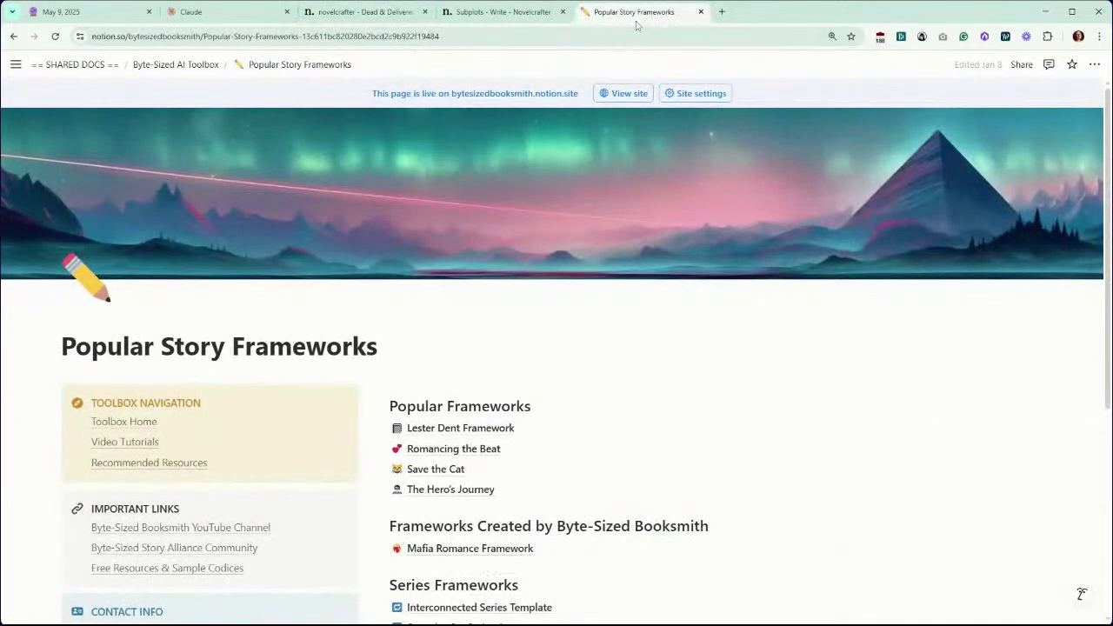
pyautogui.click(365, 12)
pyautogui.scroll(-2, 625, 269)
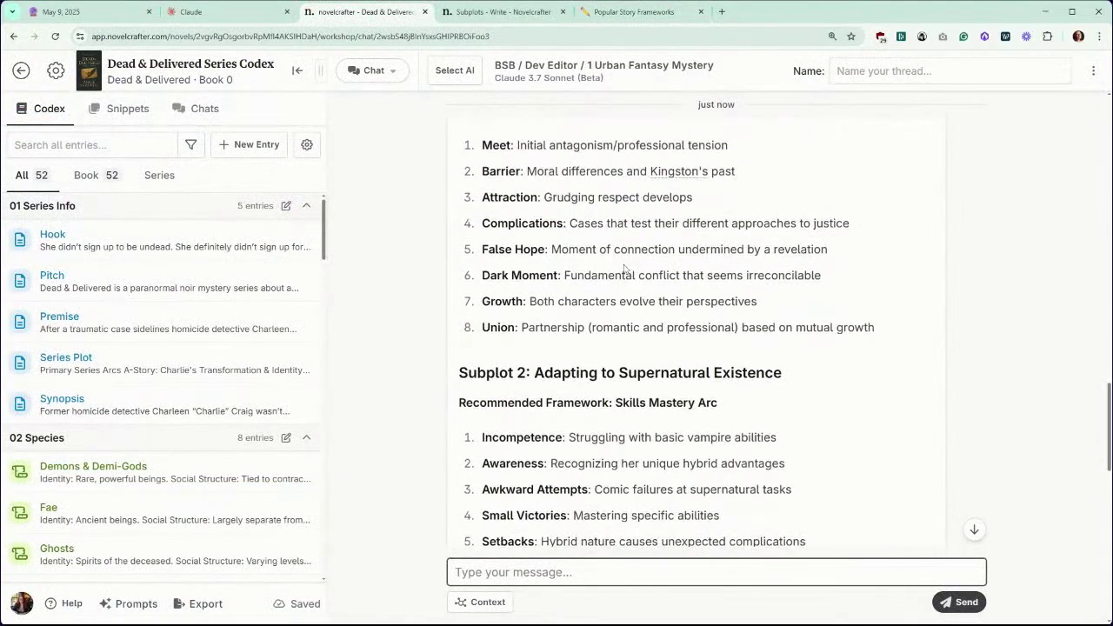
pyautogui.scroll(-2, 624, 270)
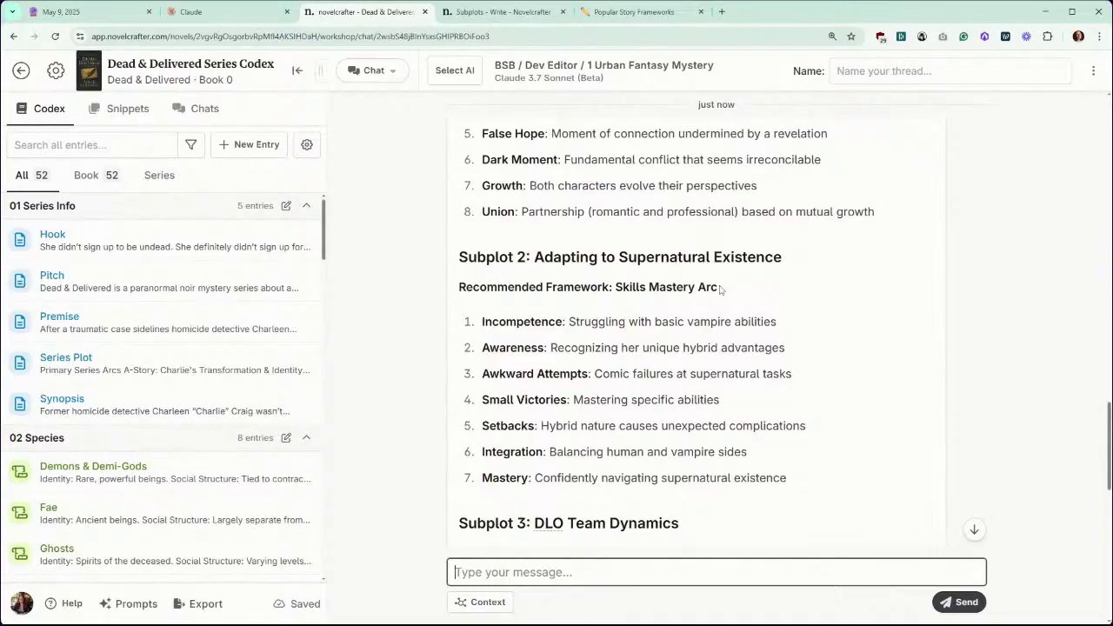
pyautogui.scroll(-1, 720, 290)
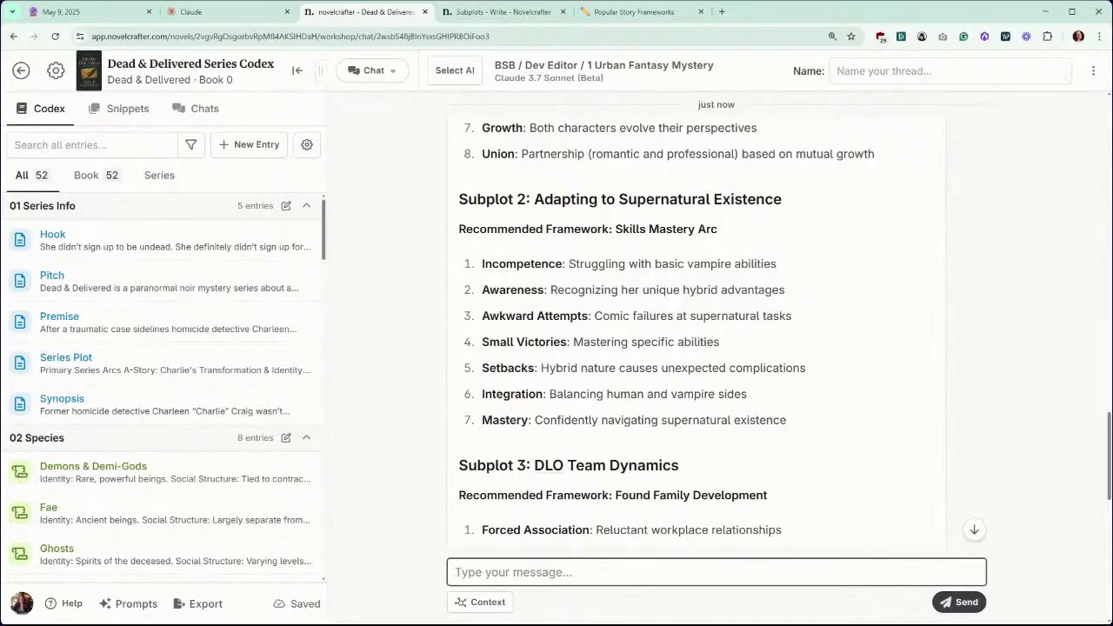
# Step: Read the Subplot 3 and Subplot 4 framework recommendations and the advice on integrating the frameworks at the reply's end
pyautogui.scroll(-2, 695, 330)
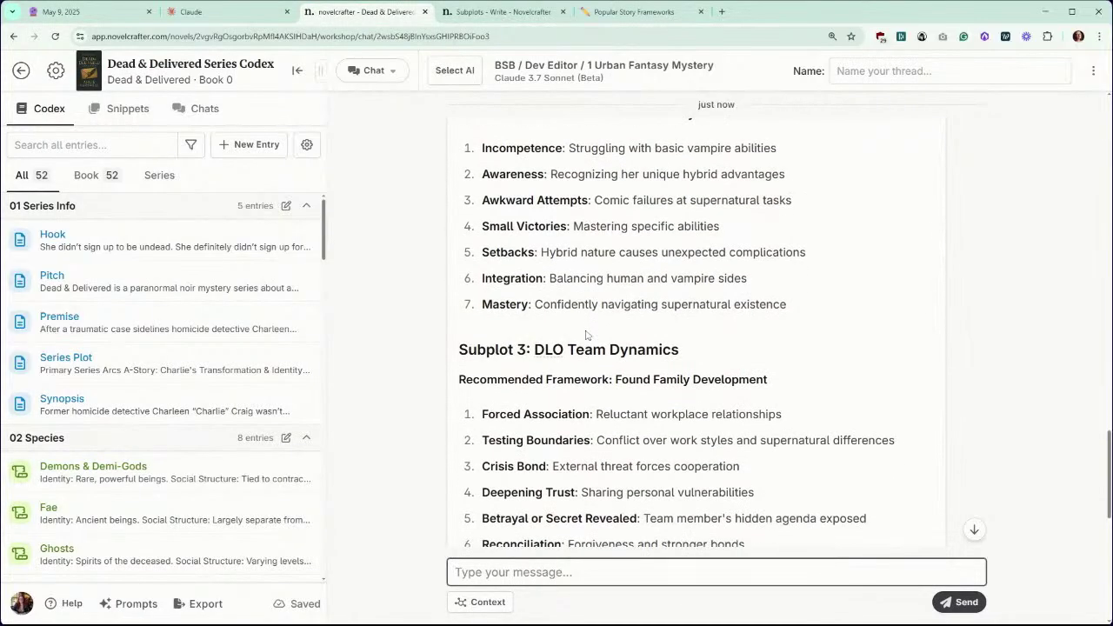
pyautogui.scroll(-2, 669, 281)
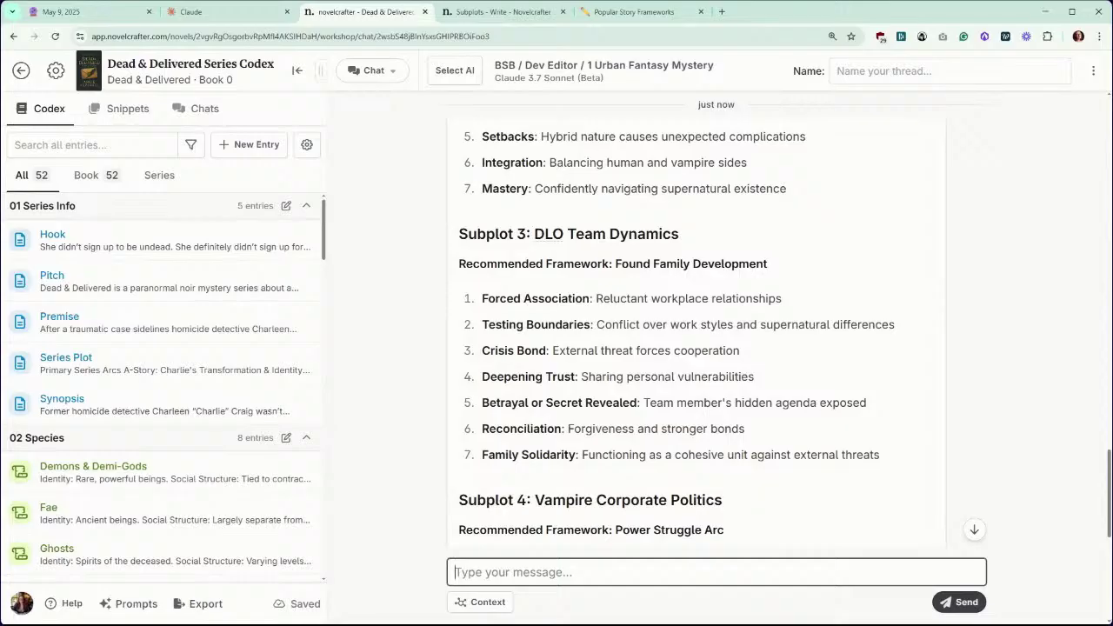
pyautogui.scroll(-1, 593, 414)
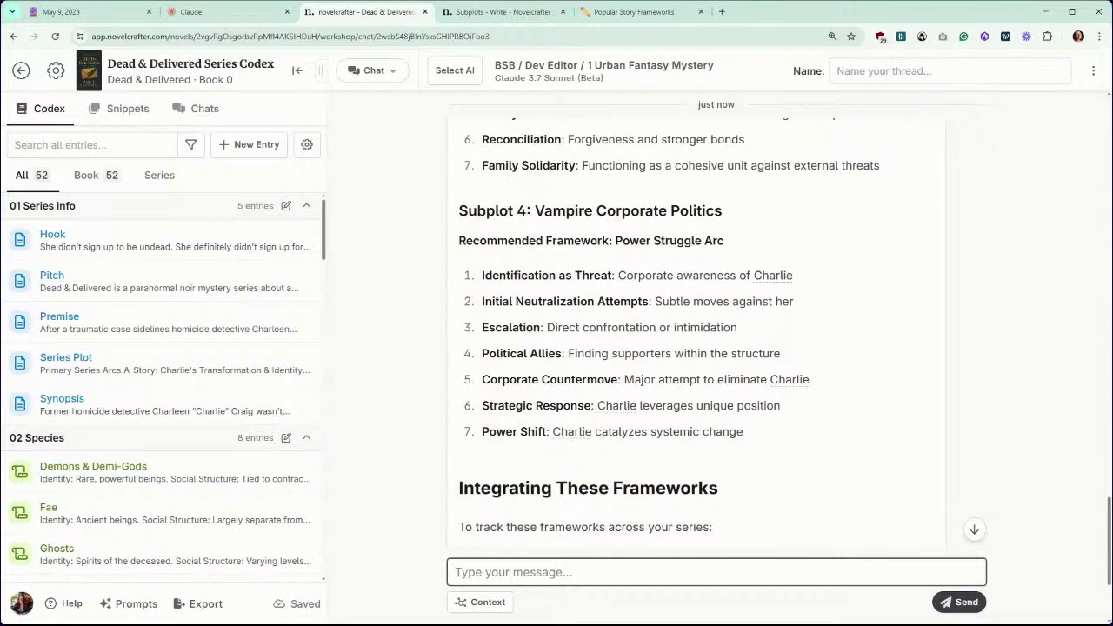
pyautogui.scroll(-1, 670, 331)
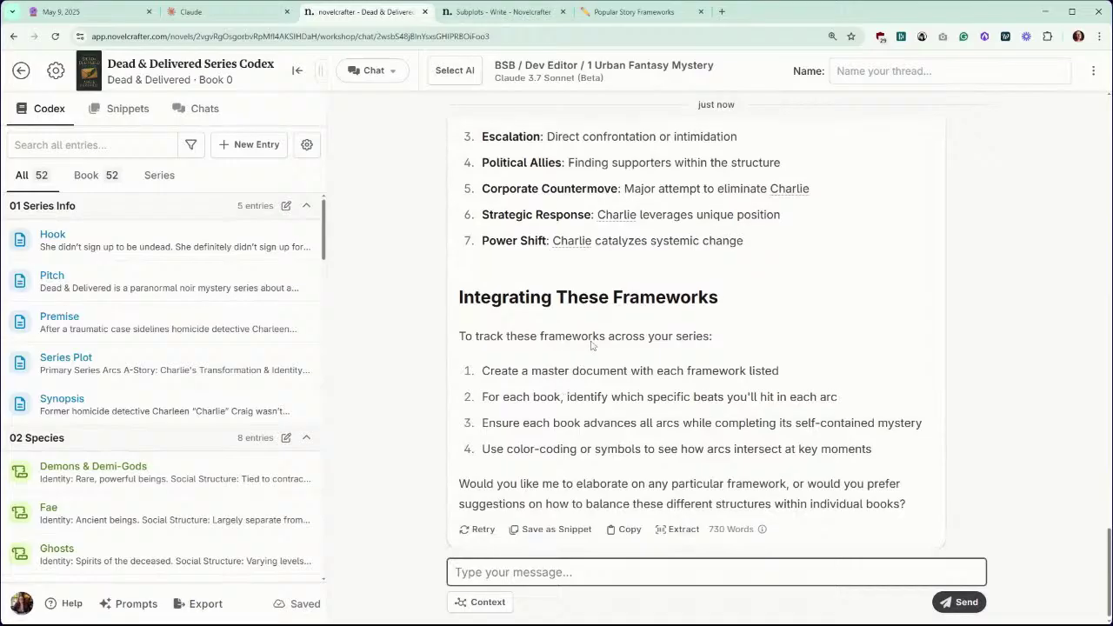
# Step: Go back through the reply from the integration advice to the A-Story's Key Beats to Track list
pyautogui.scroll(6, 591, 345)
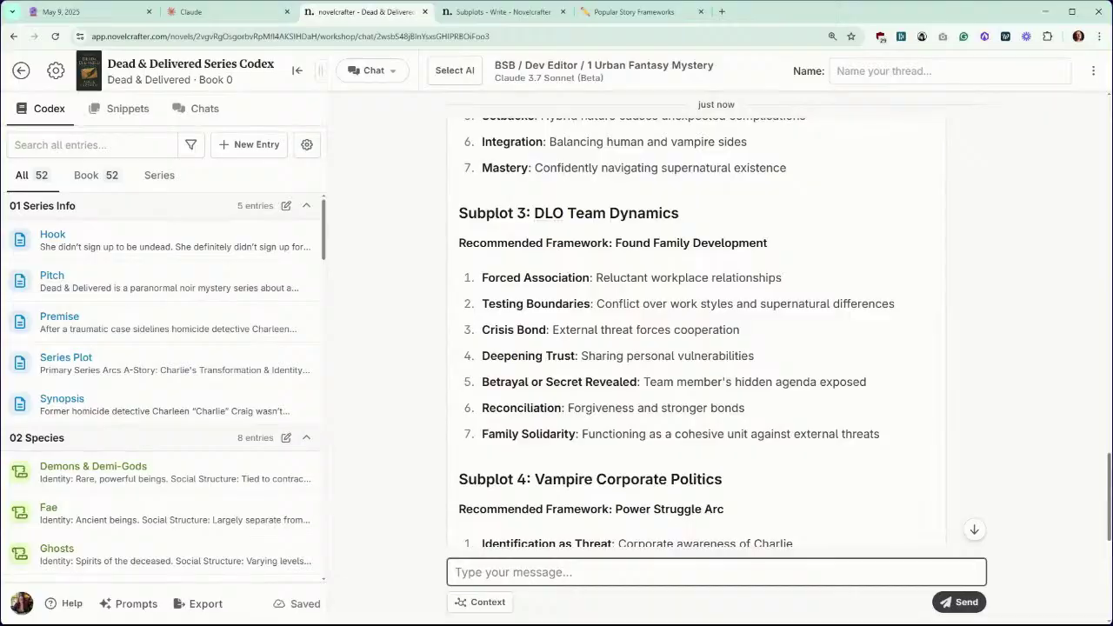
pyautogui.scroll(2, 556, 365)
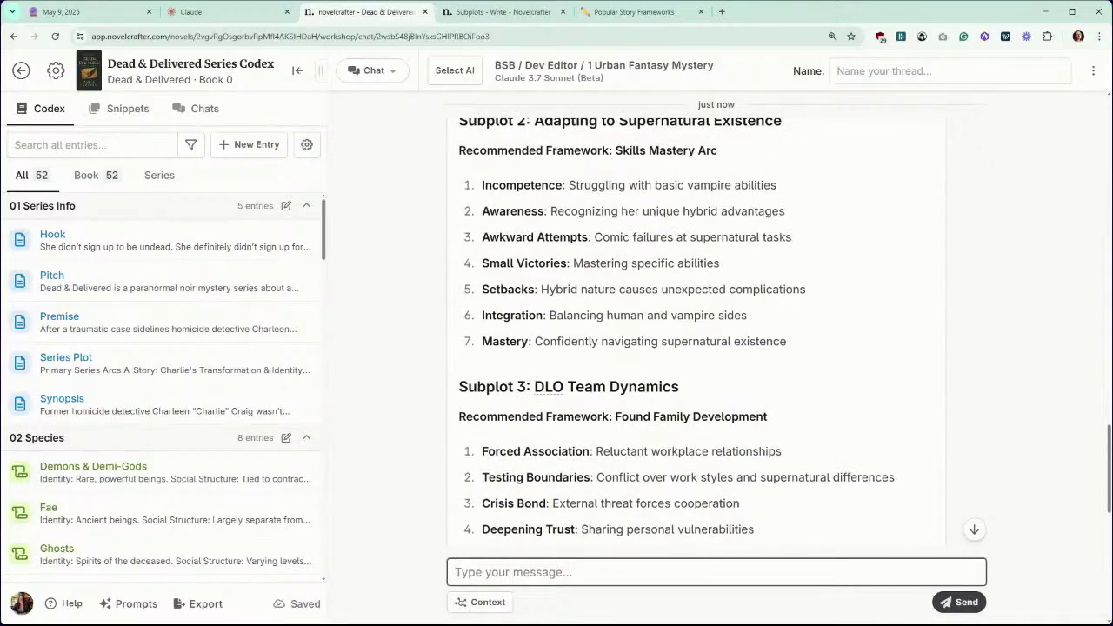
pyautogui.scroll(1, 537, 304)
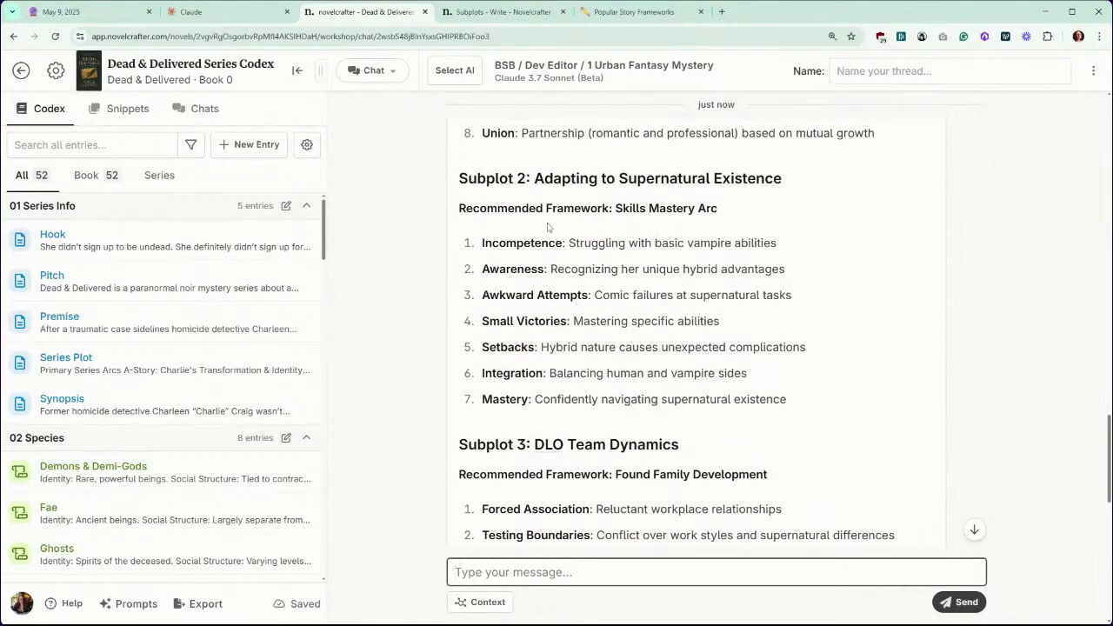
pyautogui.scroll(4, 550, 228)
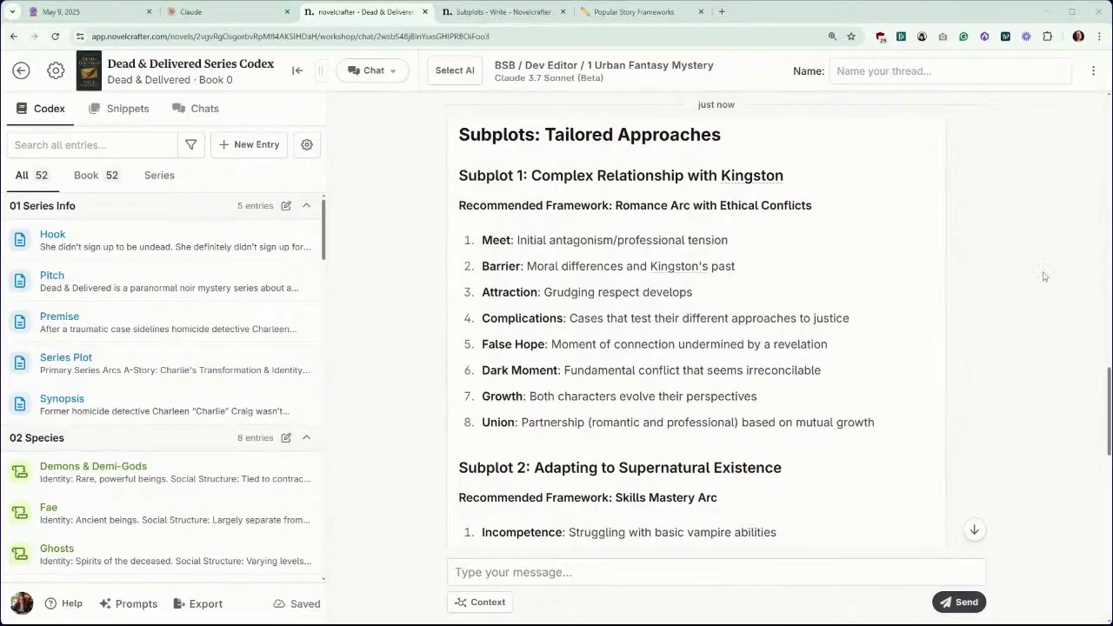
pyautogui.scroll(15, 1013, 279)
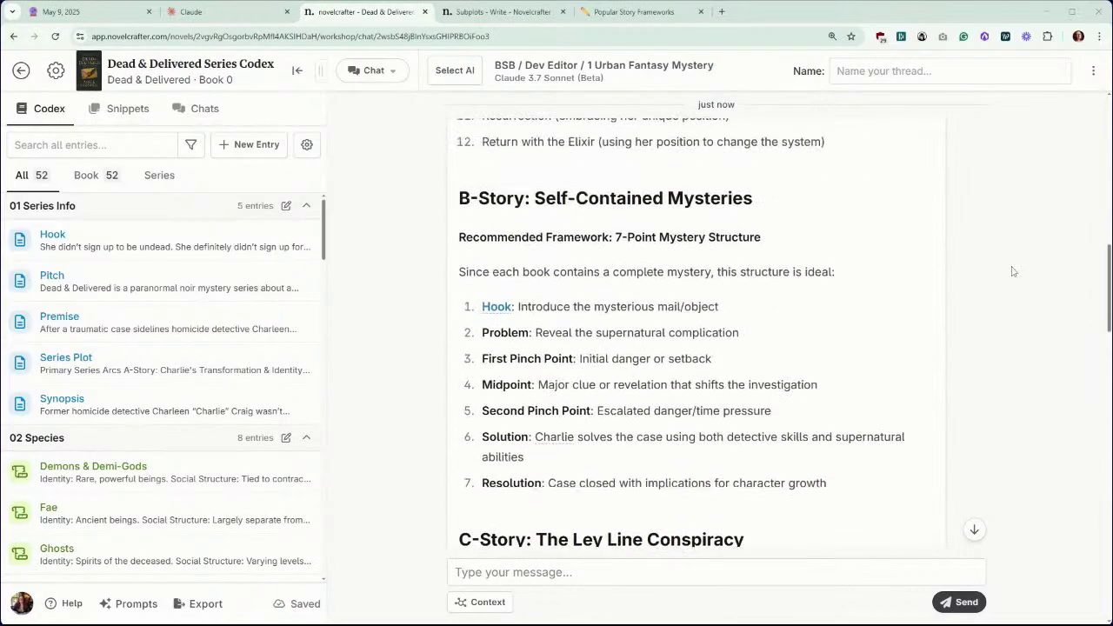
pyautogui.scroll(3, 1013, 272)
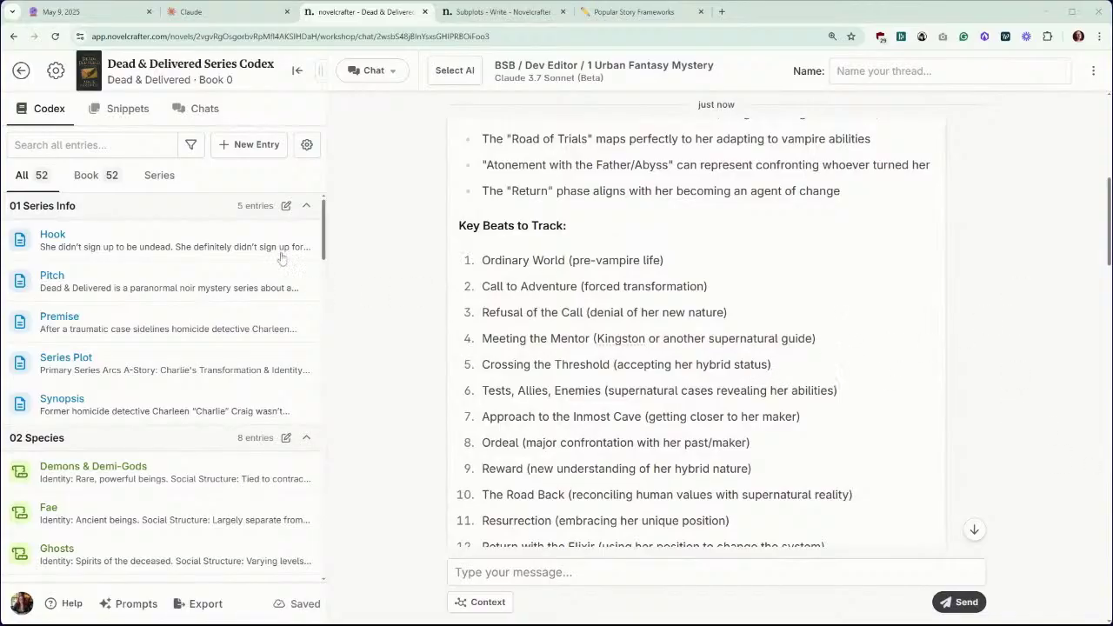
# Step: Create a codex entry of type Other named Novelclock and fill its description with the framework's Act 0 to Act 12 text
pyautogui.click(259, 144)
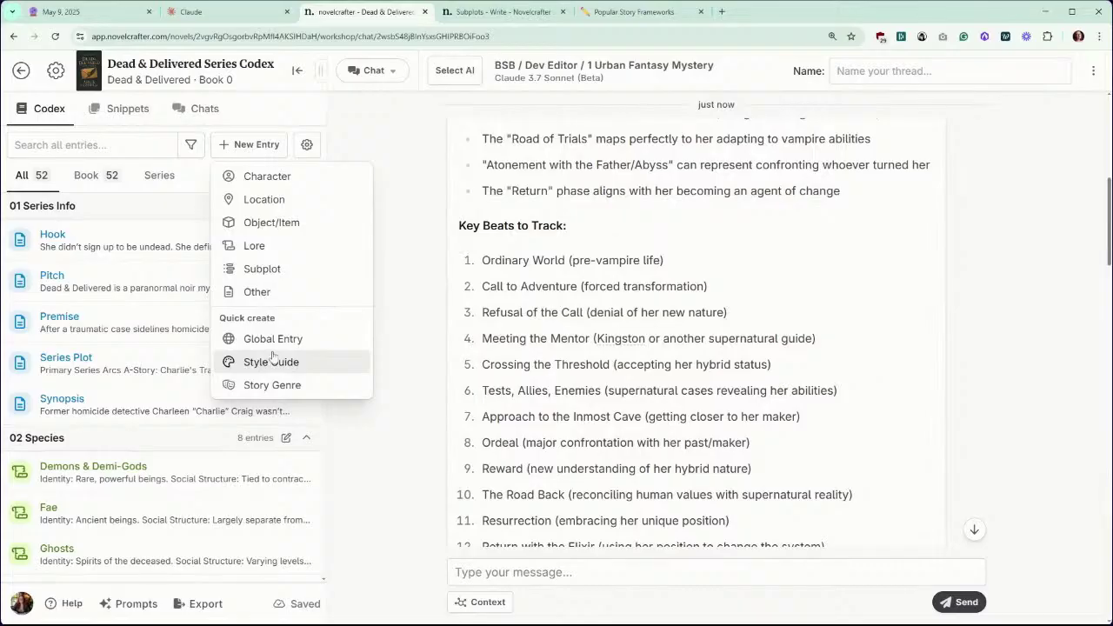
pyautogui.click(259, 292)
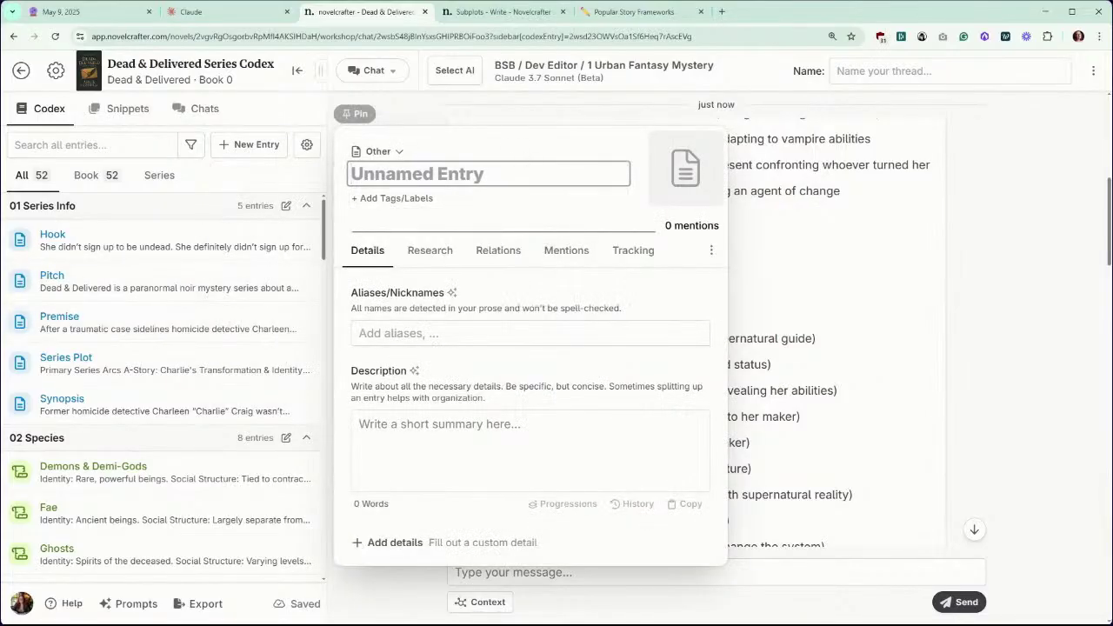
pyautogui.write('Novelclock')
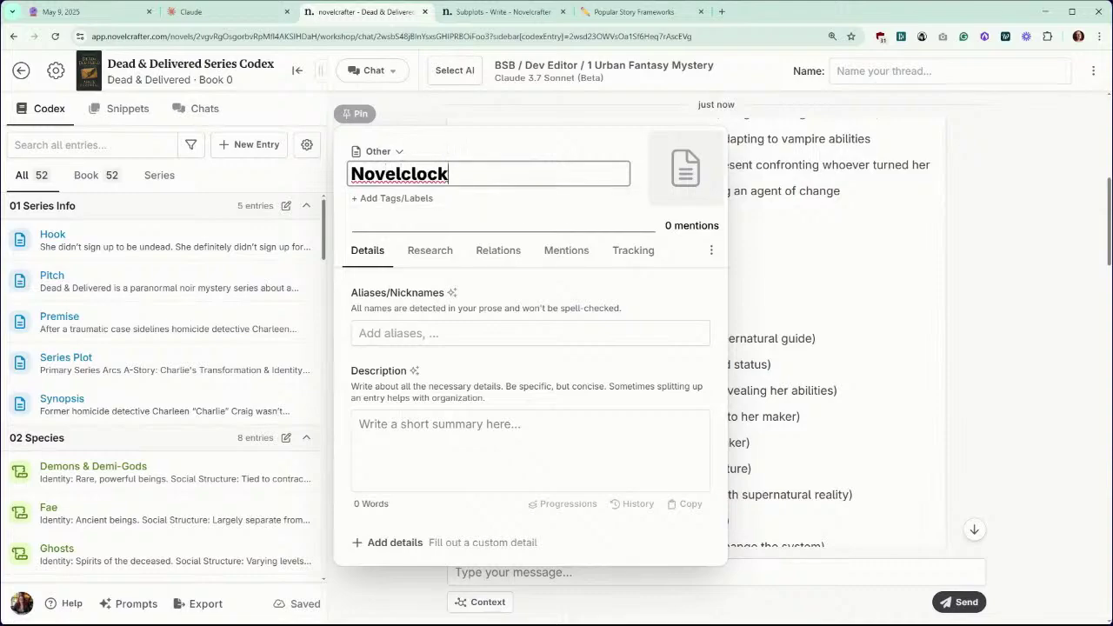
pyautogui.click(531, 447)
pyautogui.write('In Act 12, we reach denouement and the protagonist and their allies are better off than when they started. It might not be a perfect victory, but they understand the world better despite the metaphorical scars of the ordeal they’ve endured. The protagonist isn’t perfect, but it’s okay to bask in the glory of what they’ve achieved. The beginning of Act 12 often centers on the sober losses that have occurred throughout the story, especially the losses in Act 11. By the middle of Act 12, we witness the rewards realized by the protagonist throughout the story. The end of Act 12 is the bookend to Act 1 where we witness a protagonist and their allies transformed into something greater. Most loose ends are tied up in Act 12 except there may be a hint of something more to come.')
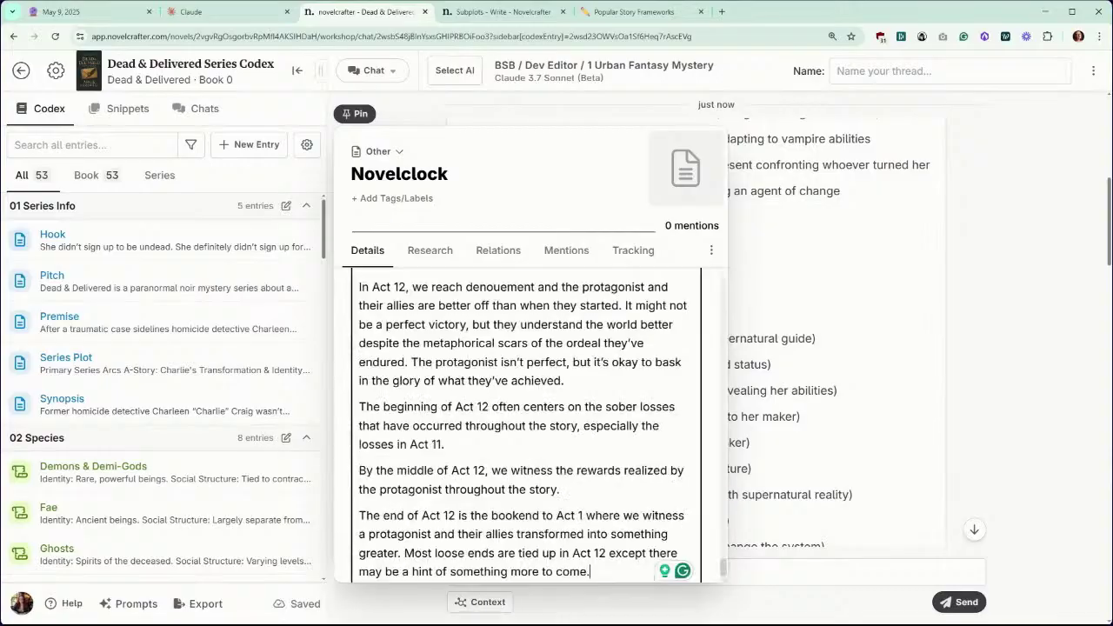
pyautogui.scroll(10, 530, 426)
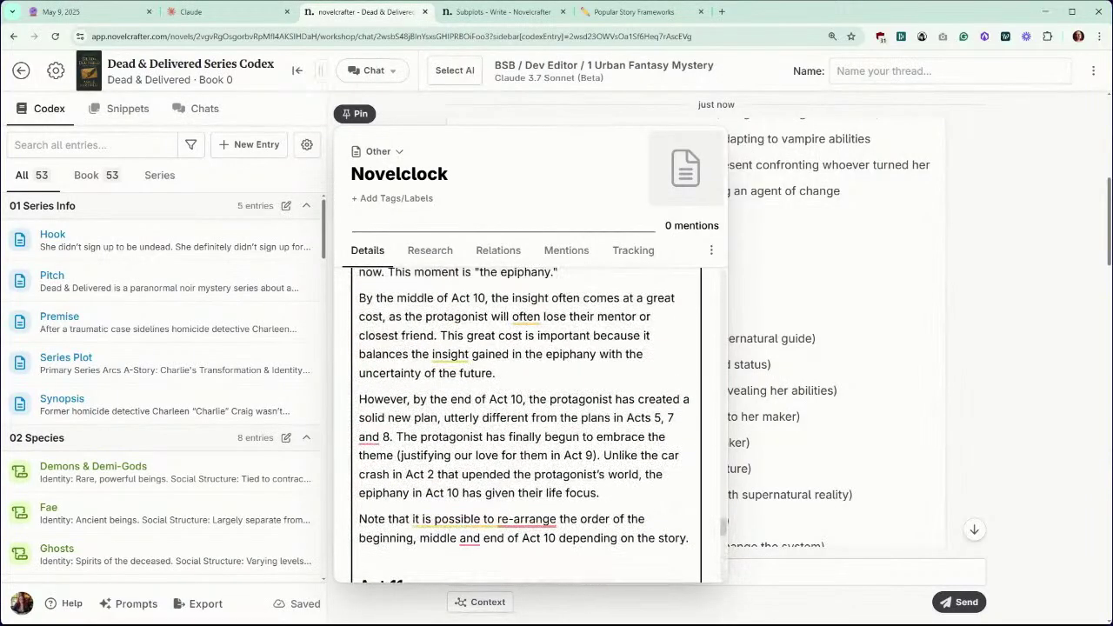
pyautogui.moveTo(723, 526); pyautogui.dragTo(745, 280)
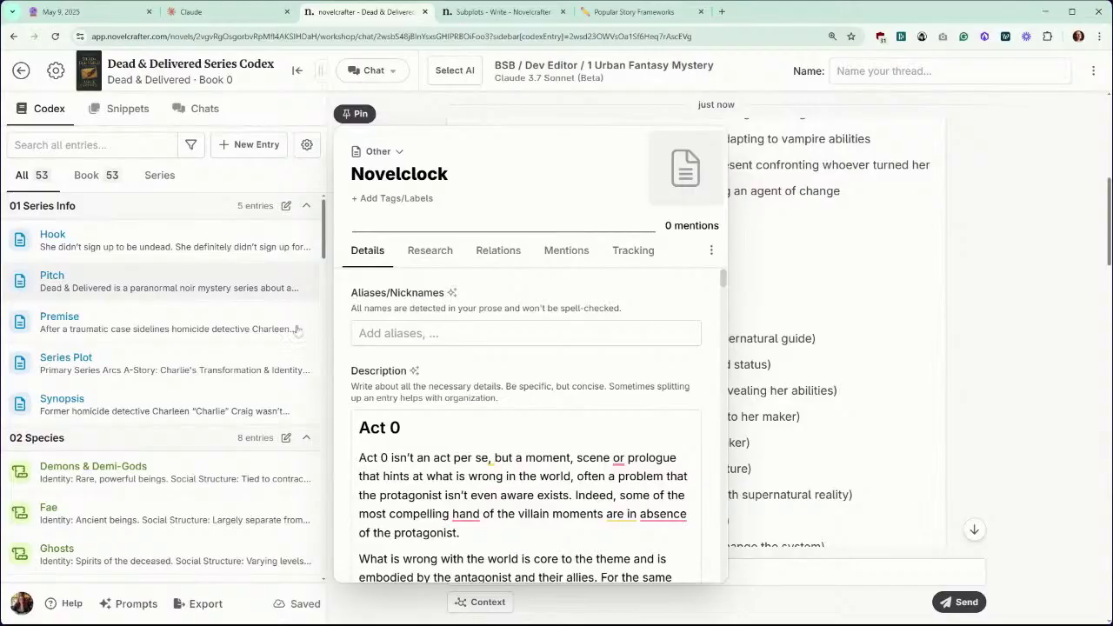
# Step: Find the Novelclock entry under Others in the codex list and close its details
pyautogui.scroll(-15, 249, 323)
pyautogui.scroll(-12, 253, 322)
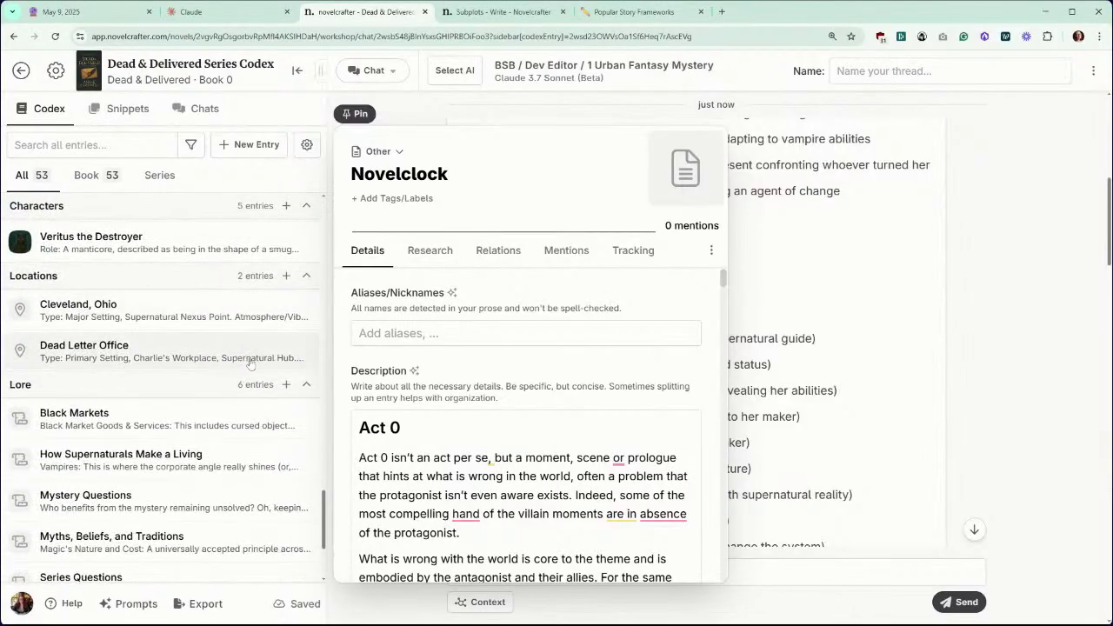
pyautogui.scroll(-4, 252, 330)
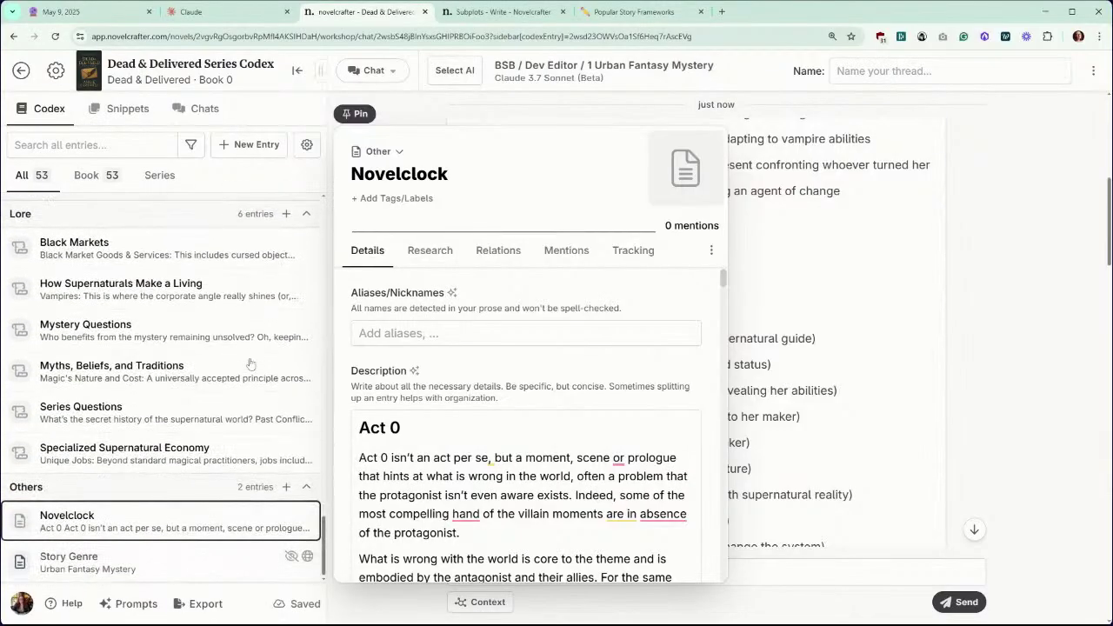
pyautogui.click(178, 525)
pyautogui.scroll(3, 682, 464)
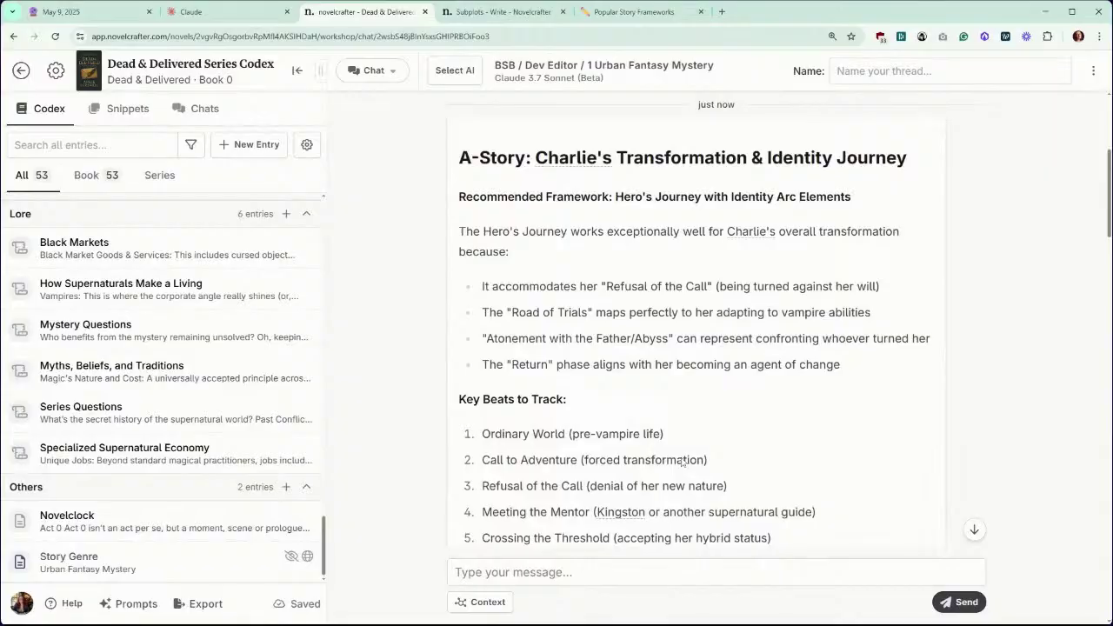
# Step: Start a chat message at the end of the conversation: "What if we were to change the framework for the A Plot to Novelclock"
pyautogui.scroll(-15, 682, 468)
pyautogui.scroll(-3, 681, 472)
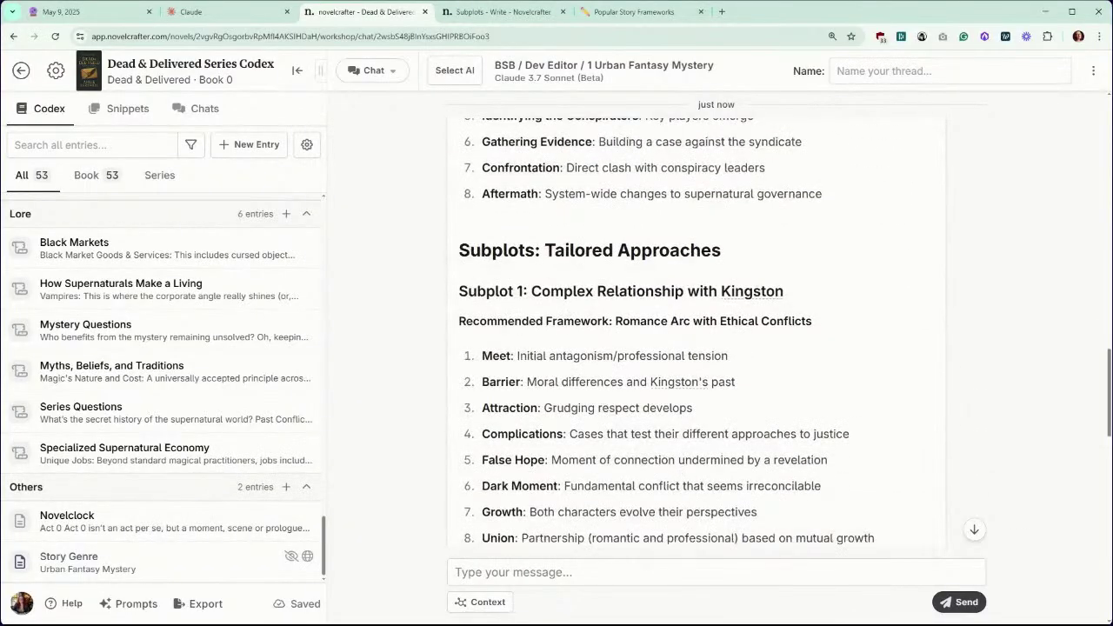
pyautogui.click(975, 530)
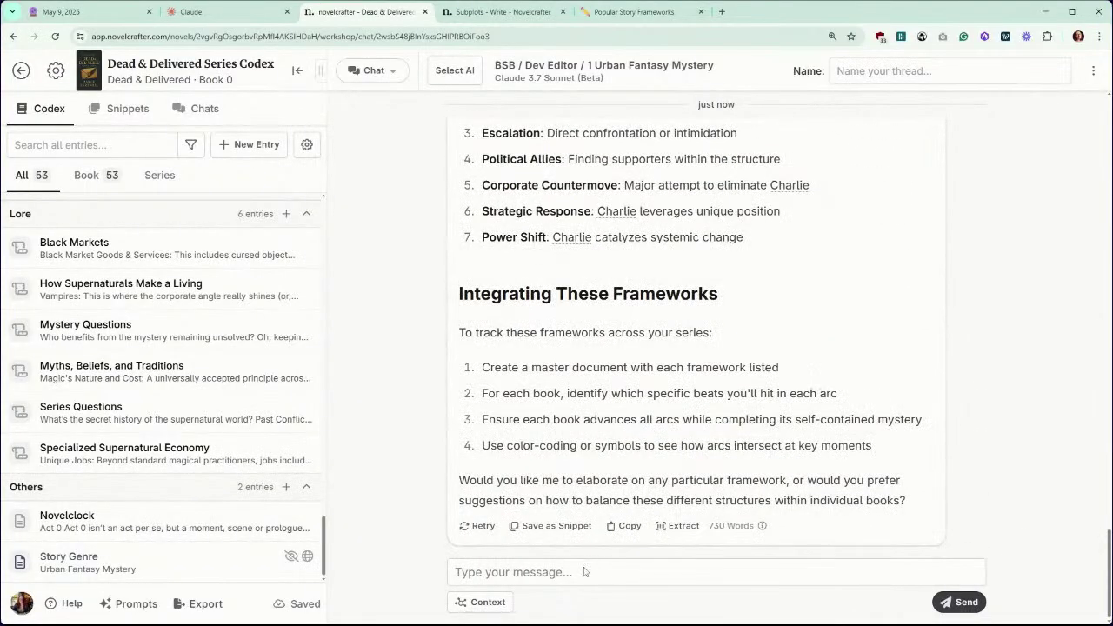
pyautogui.write('What ')
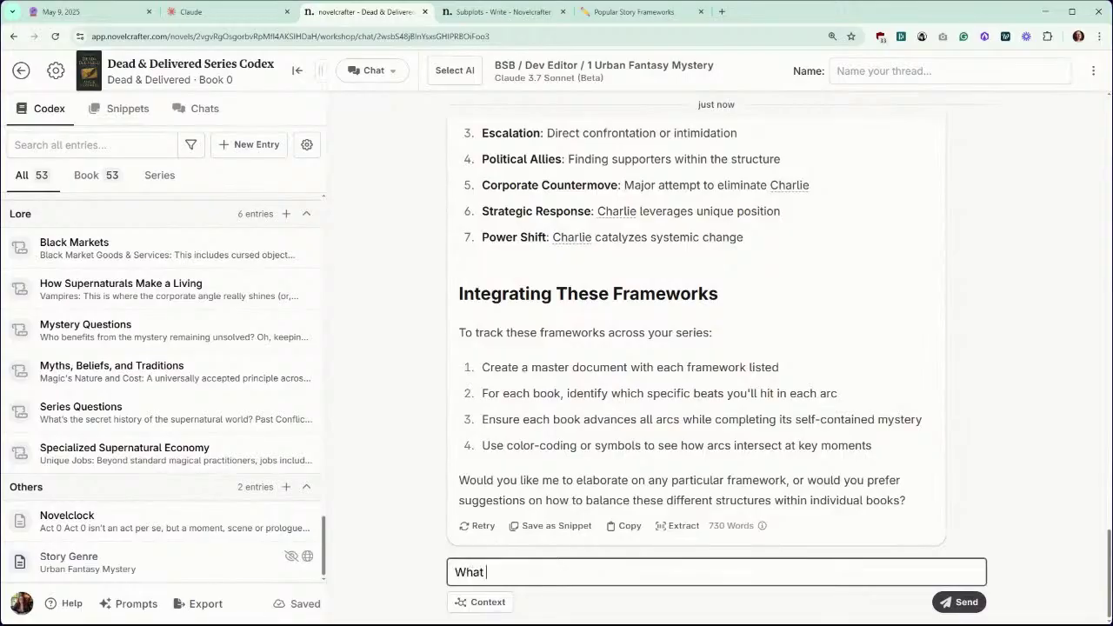
pyautogui.write('if we were to change the')
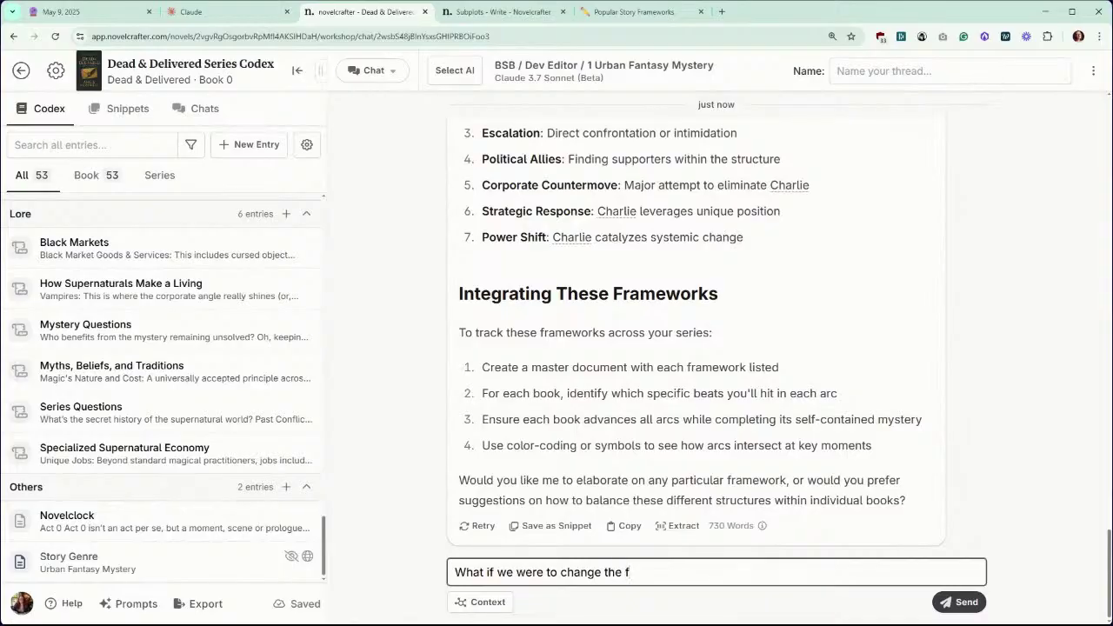
pyautogui.write('framework for th')
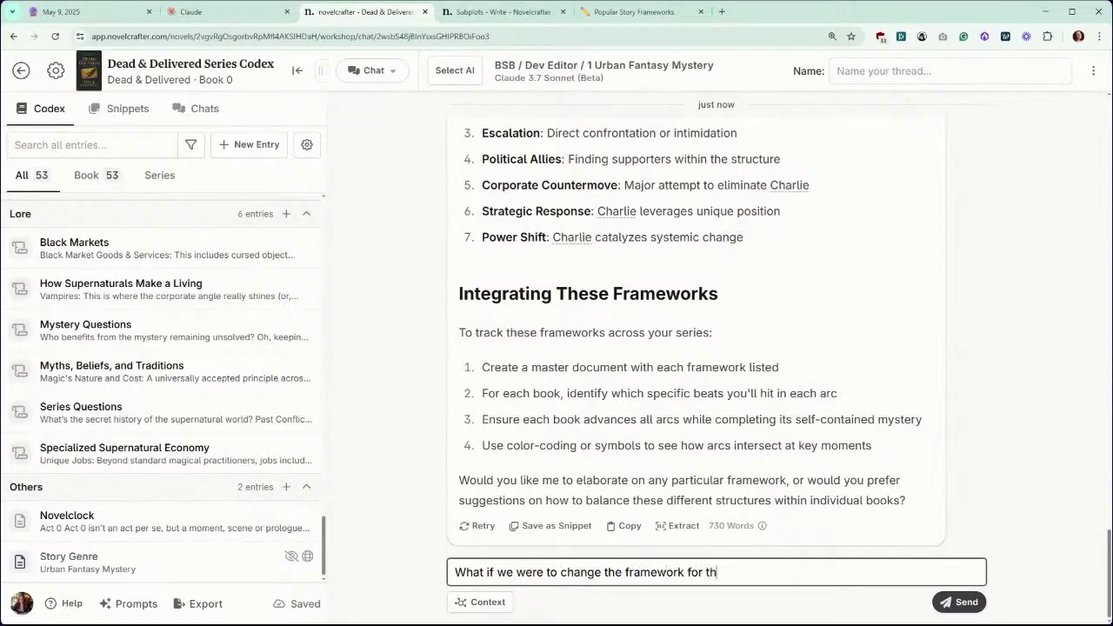
pyautogui.write('e A Plot to Novel')
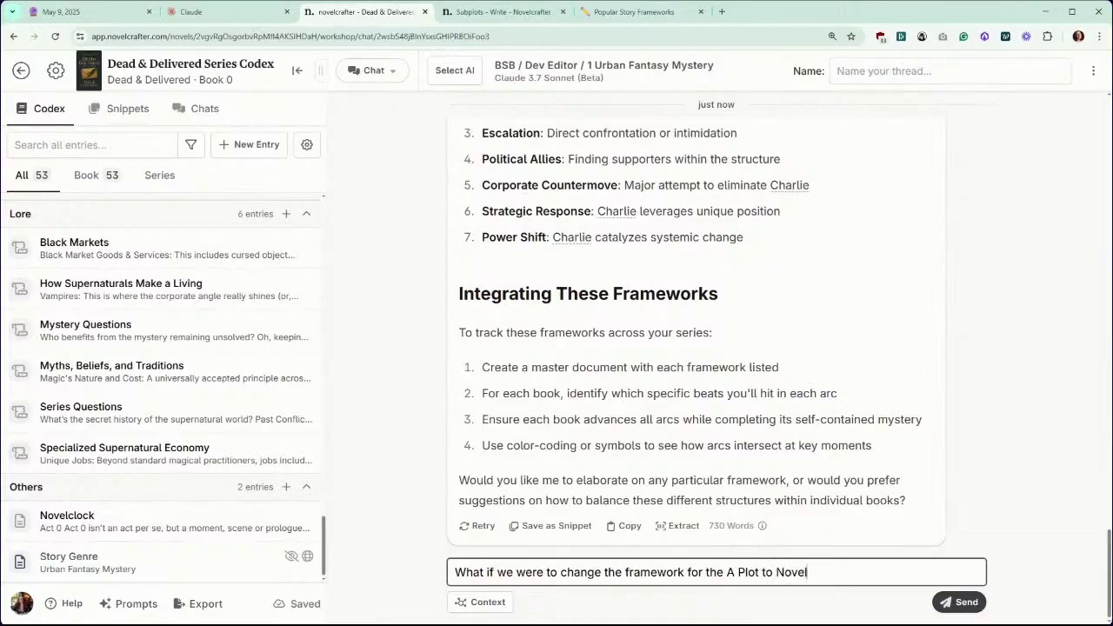
pyautogui.write('clock?')
pyautogui.press('BackSpace')
# Step: Add "? What would that look if Charlie starts out as human at the beginning of the story and is changed into a vampire during the story?" and send
pyautogui.write('? What would')
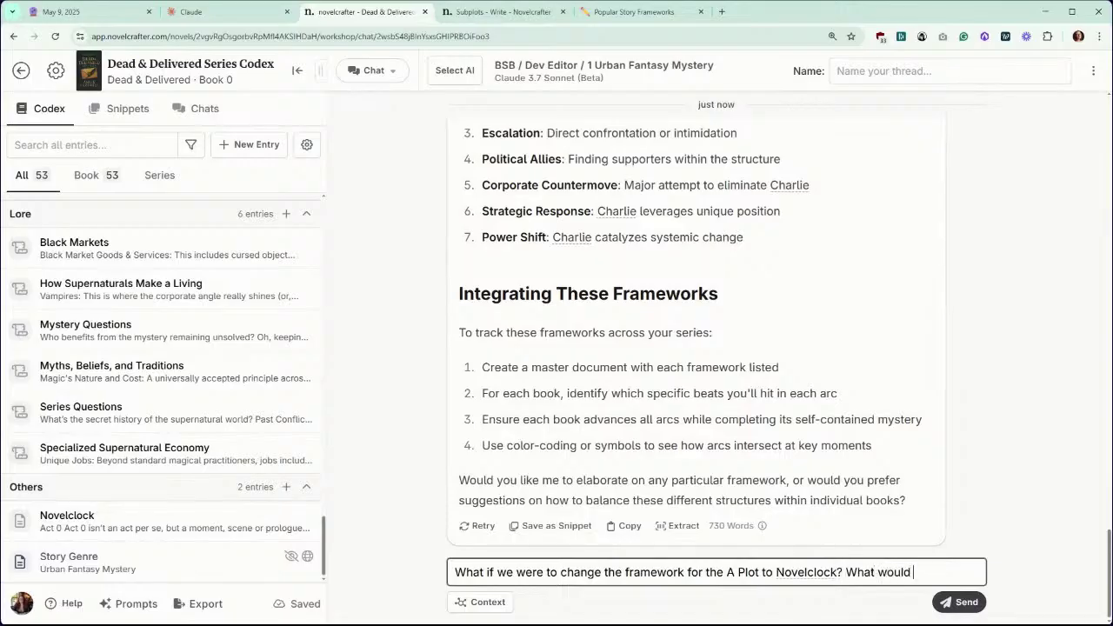
pyautogui.write(' that look if')
pyautogui.write('Char')
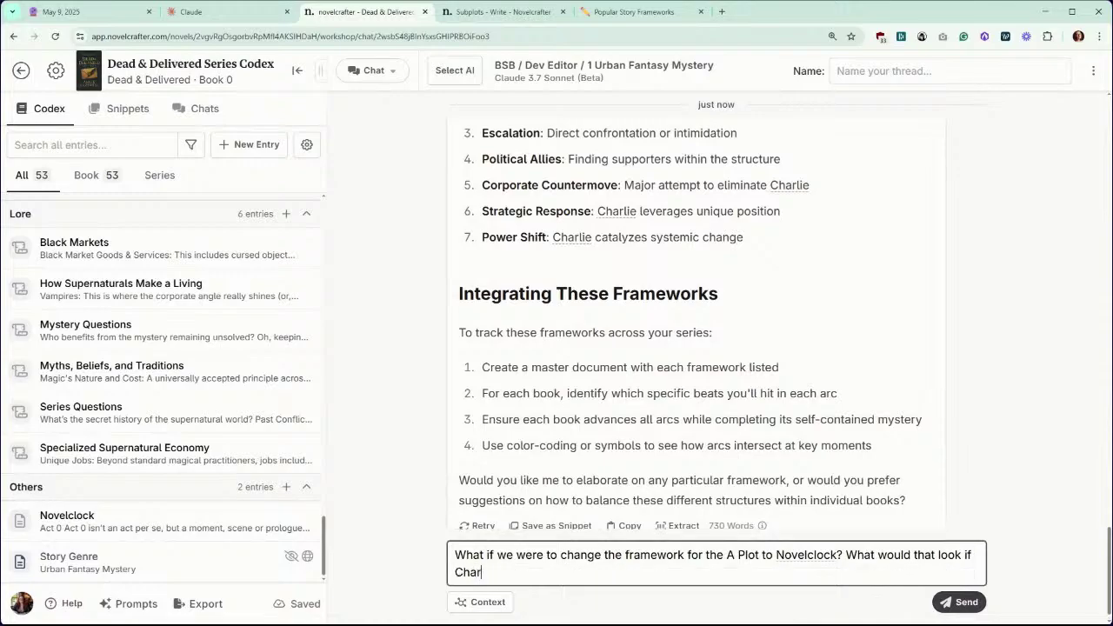
pyautogui.write('lie starts out as h')
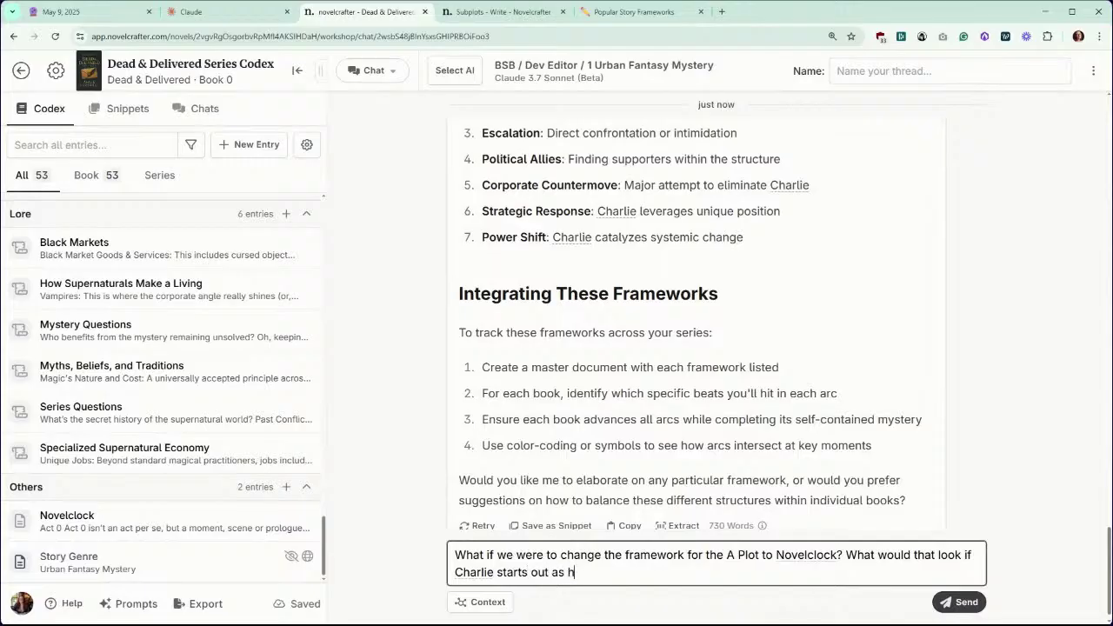
pyautogui.write('uman at the begin')
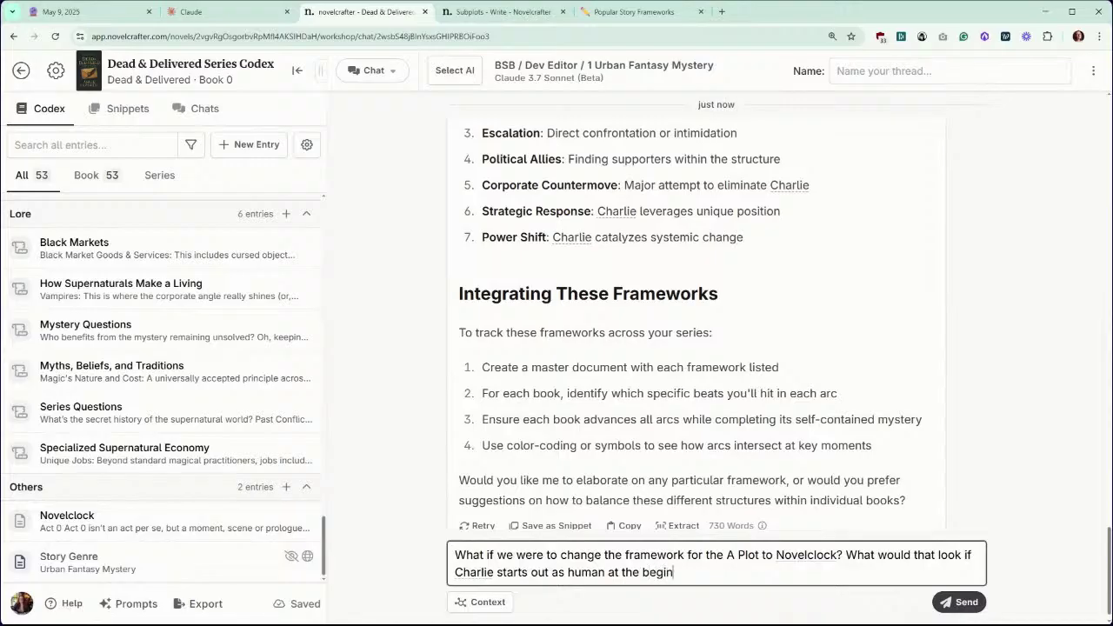
pyautogui.write('ning of the story')
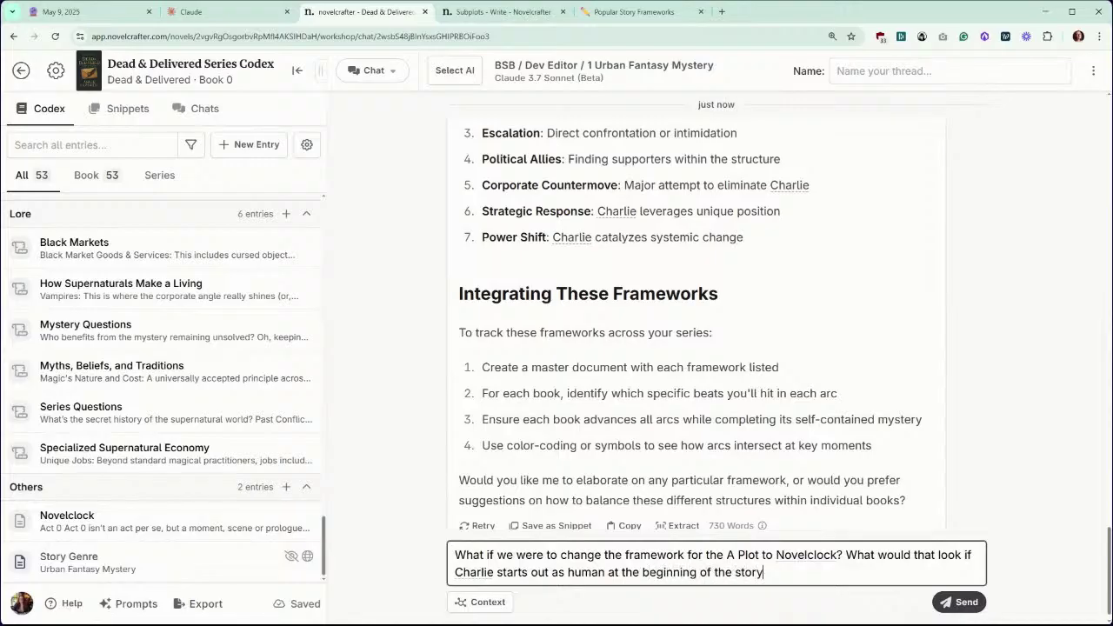
pyautogui.write(' and is changed into a va')
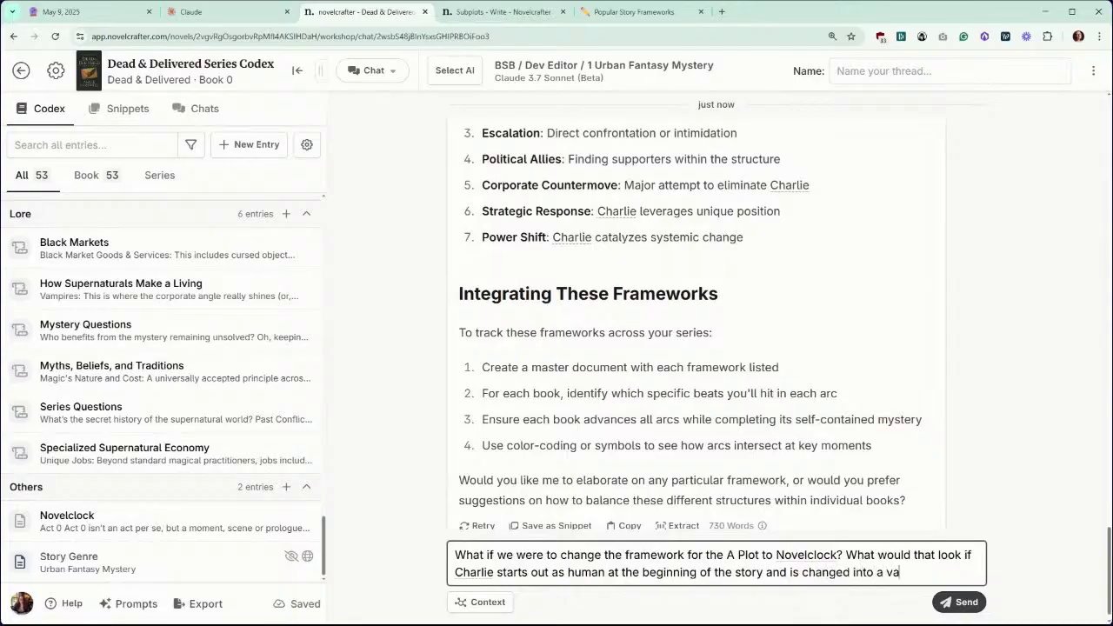
pyautogui.write('mpire during the story?')
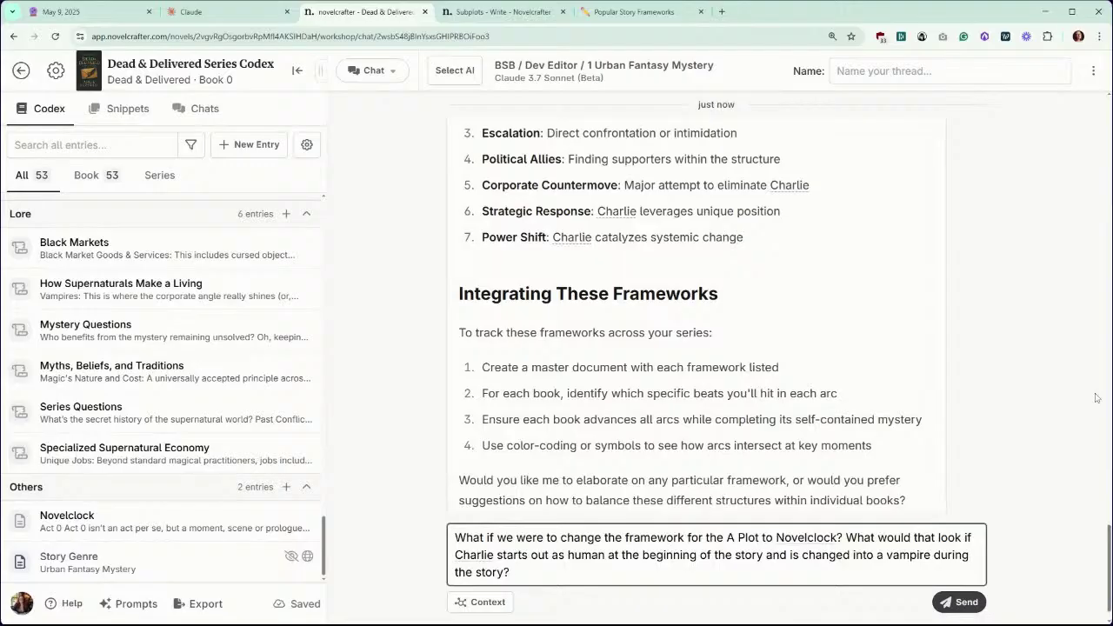
pyautogui.click(963, 601)
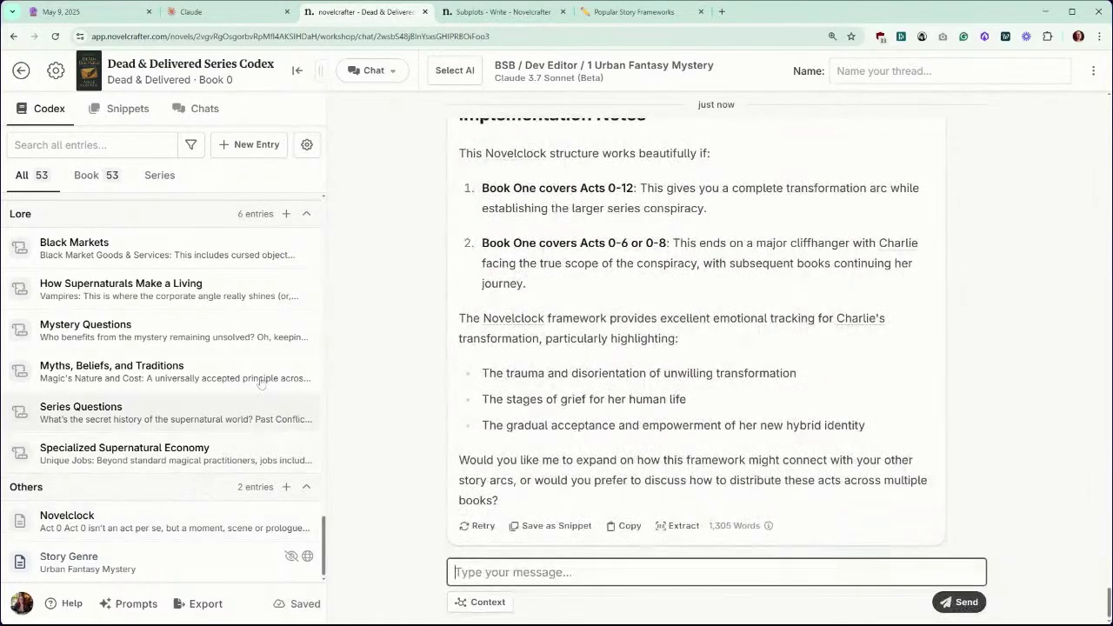
# Step: Skim the Novelclock reply backwards from the Implementation Notes through the acts to its opening heading
pyautogui.scroll(2, 494, 333)
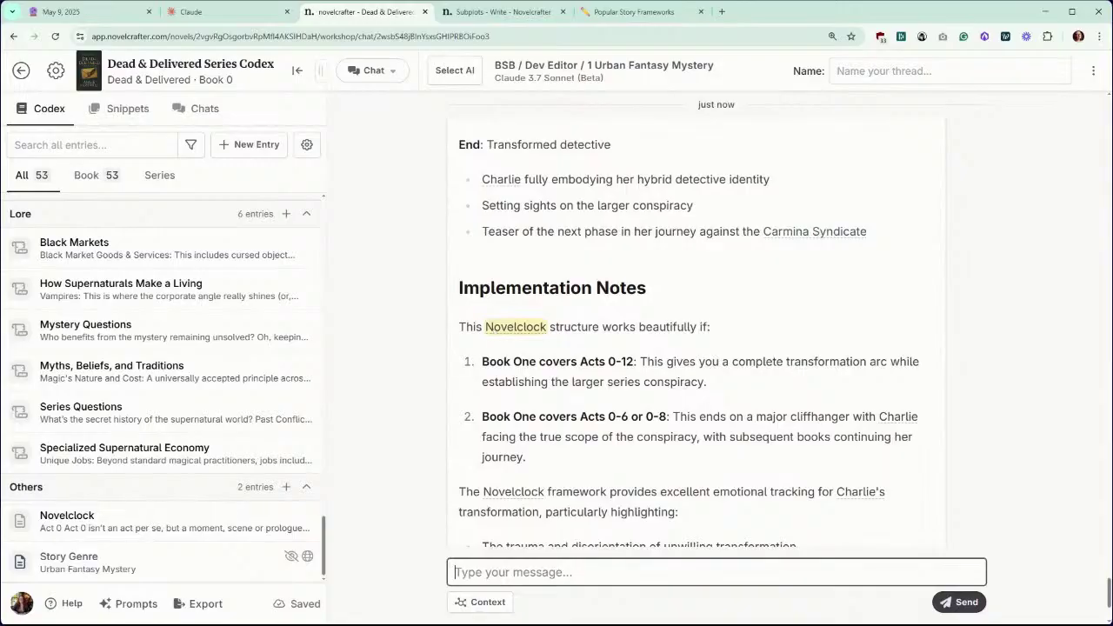
pyautogui.scroll(14, 494, 333)
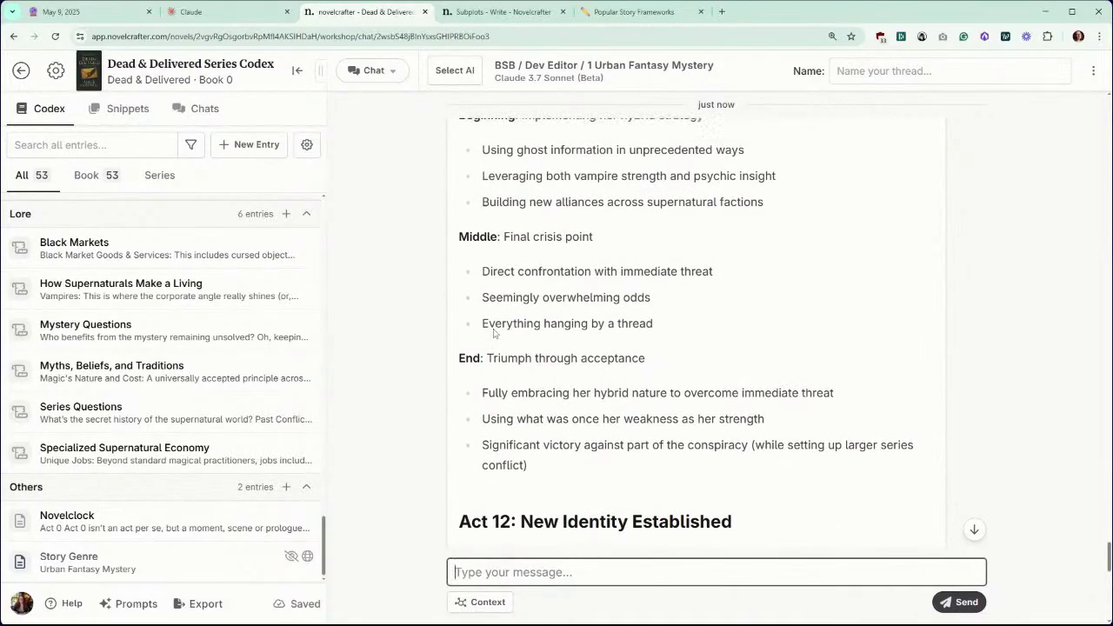
pyautogui.scroll(15, 494, 333)
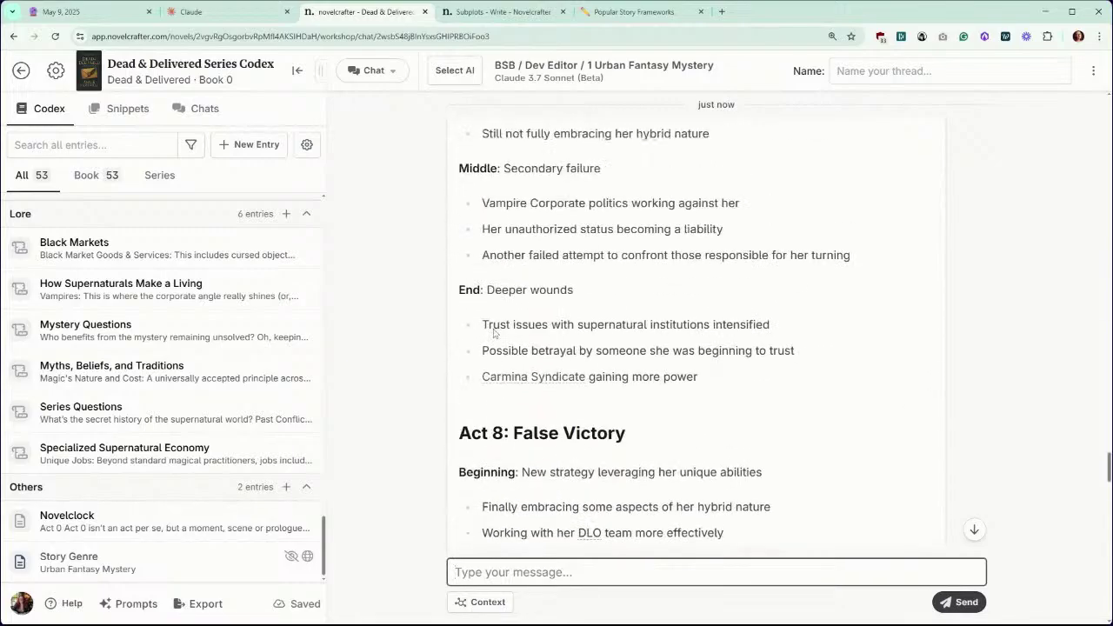
pyautogui.scroll(15, 494, 333)
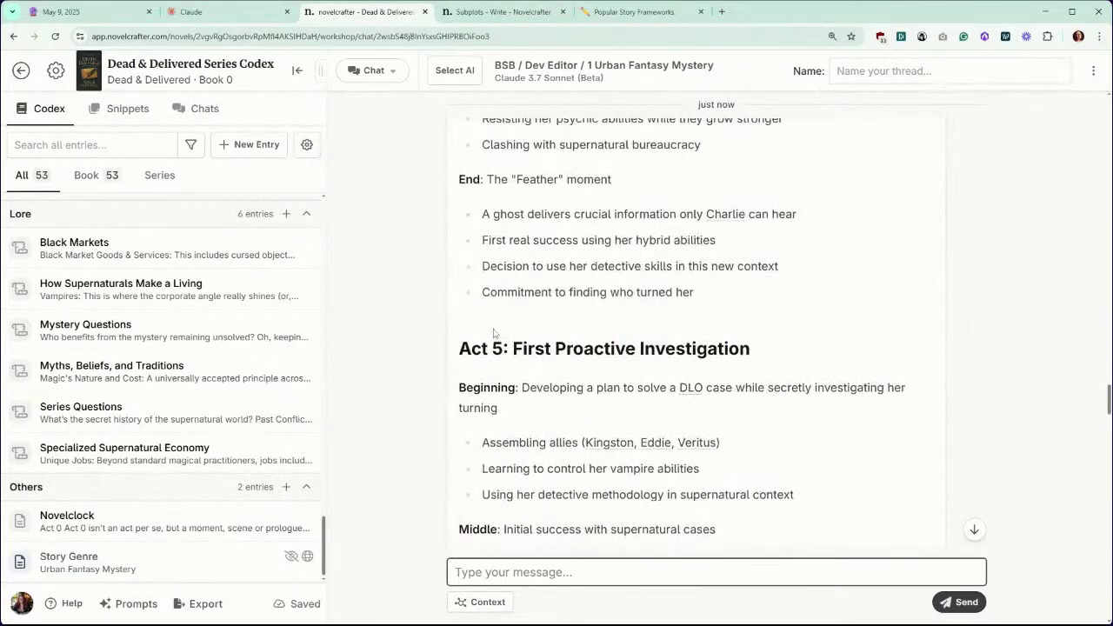
pyautogui.scroll(12, 494, 333)
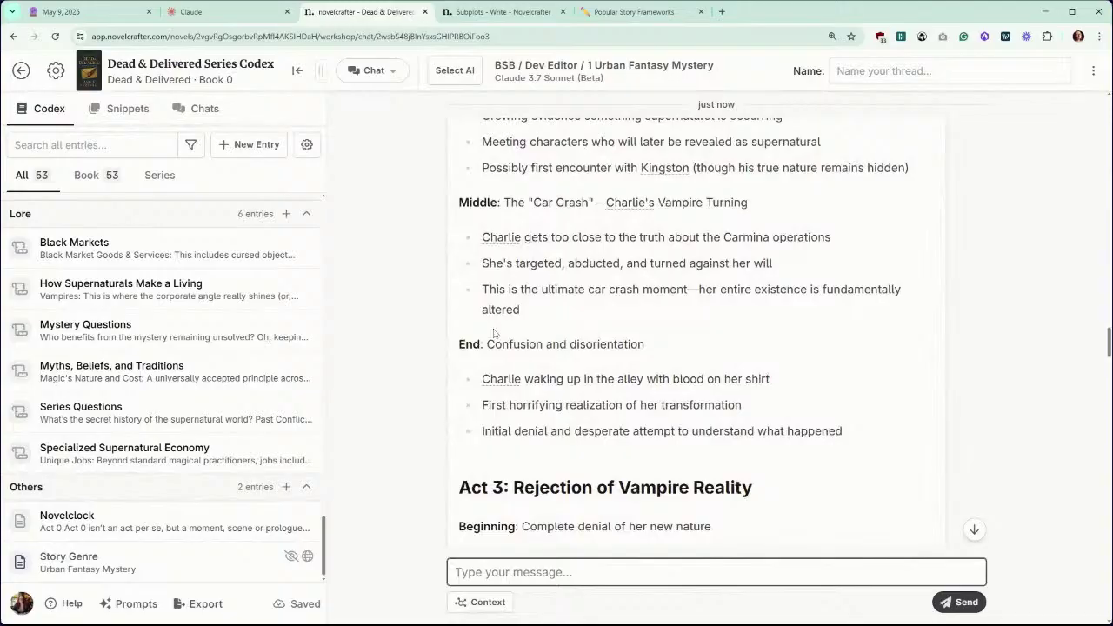
pyautogui.scroll(12, 494, 333)
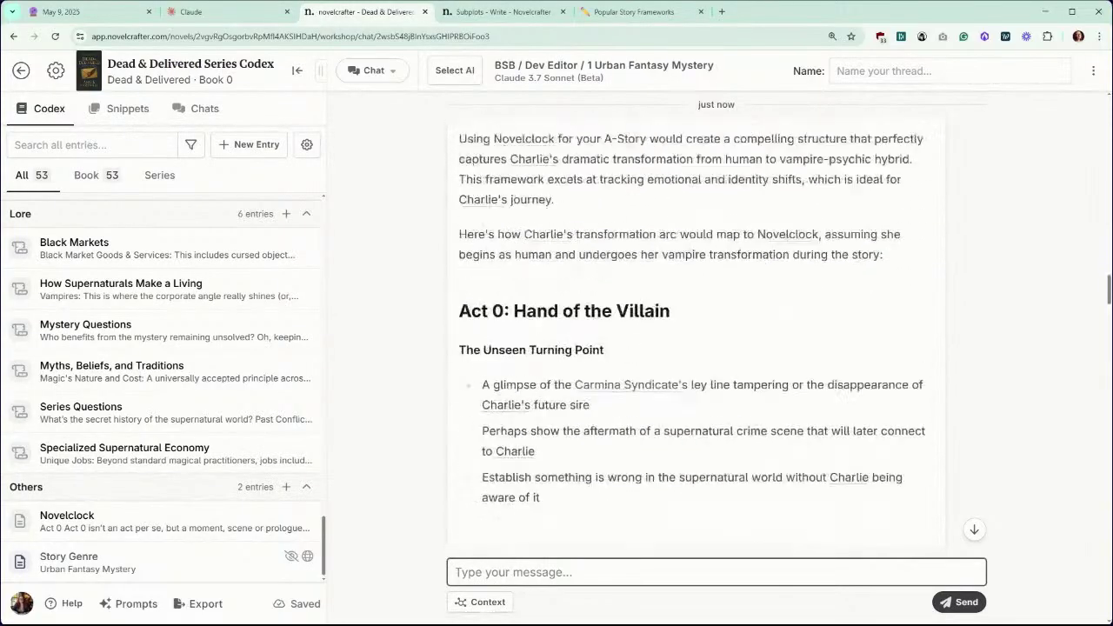
pyautogui.scroll(3, 494, 333)
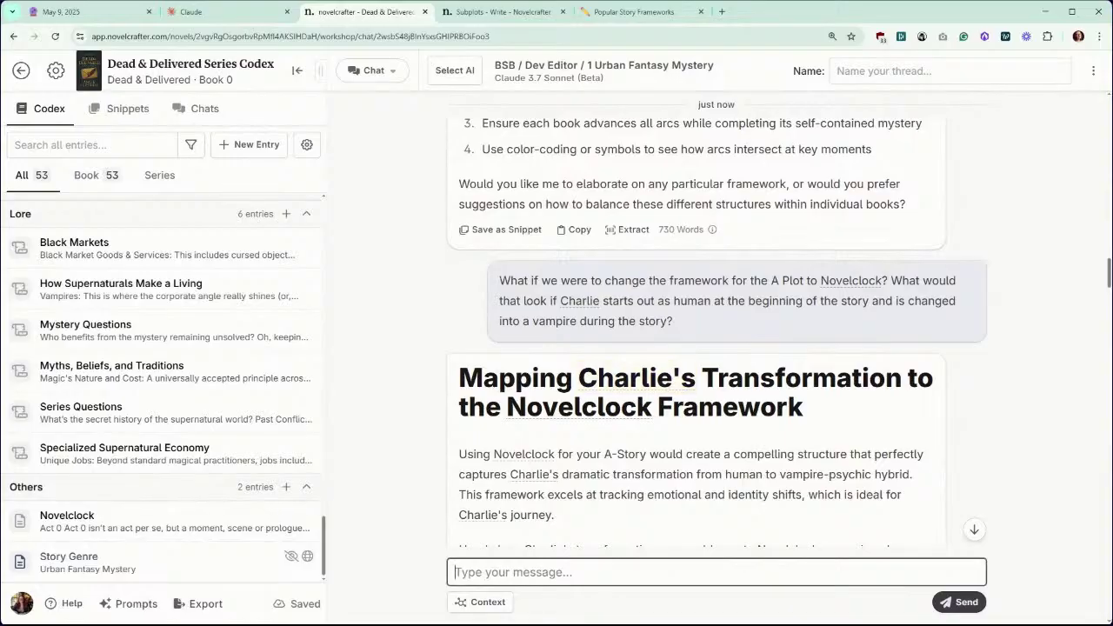
# Step: Read the reply's introduction, the Act 0: Hand of the Villain section and the beginning of Act 1
pyautogui.scroll(-2, 717, 334)
pyautogui.scroll(-2, 779, 335)
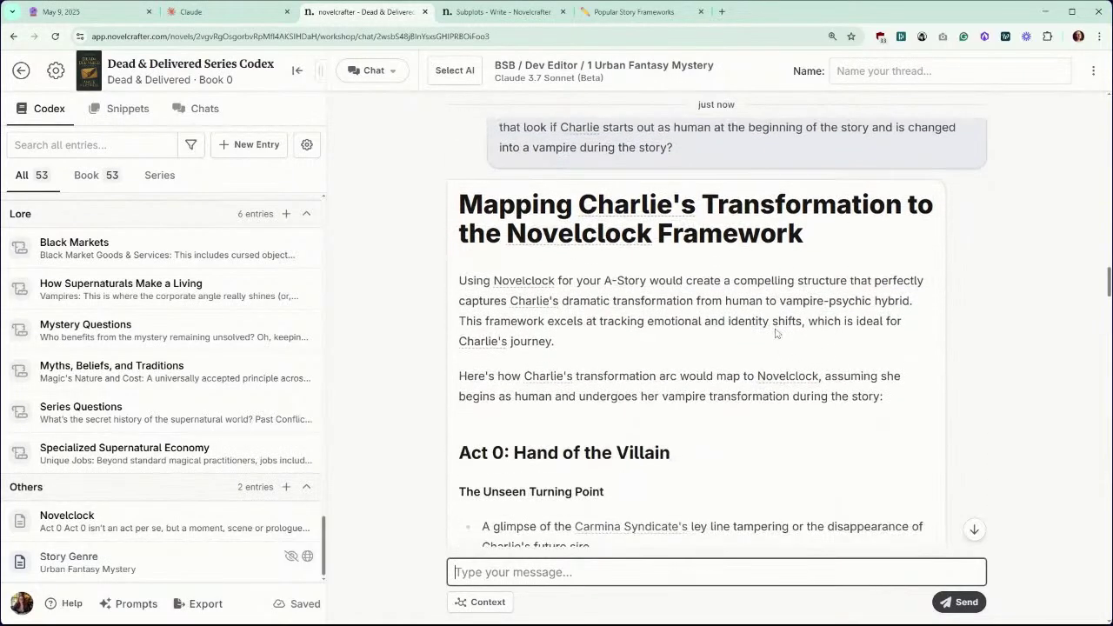
pyautogui.scroll(-2, 755, 331)
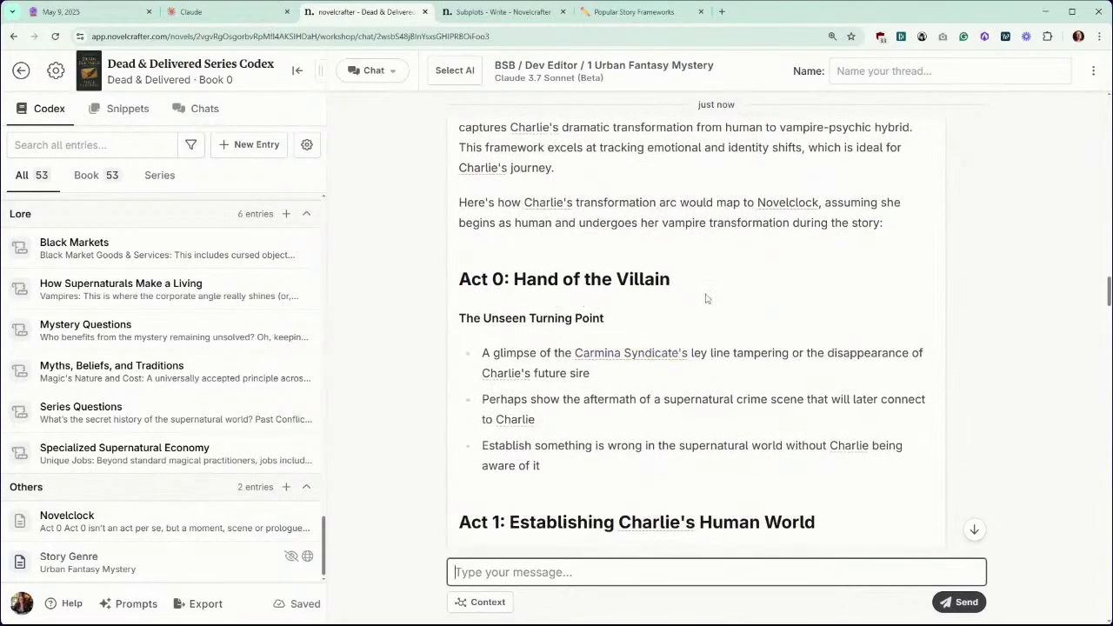
pyautogui.scroll(-1, 728, 299)
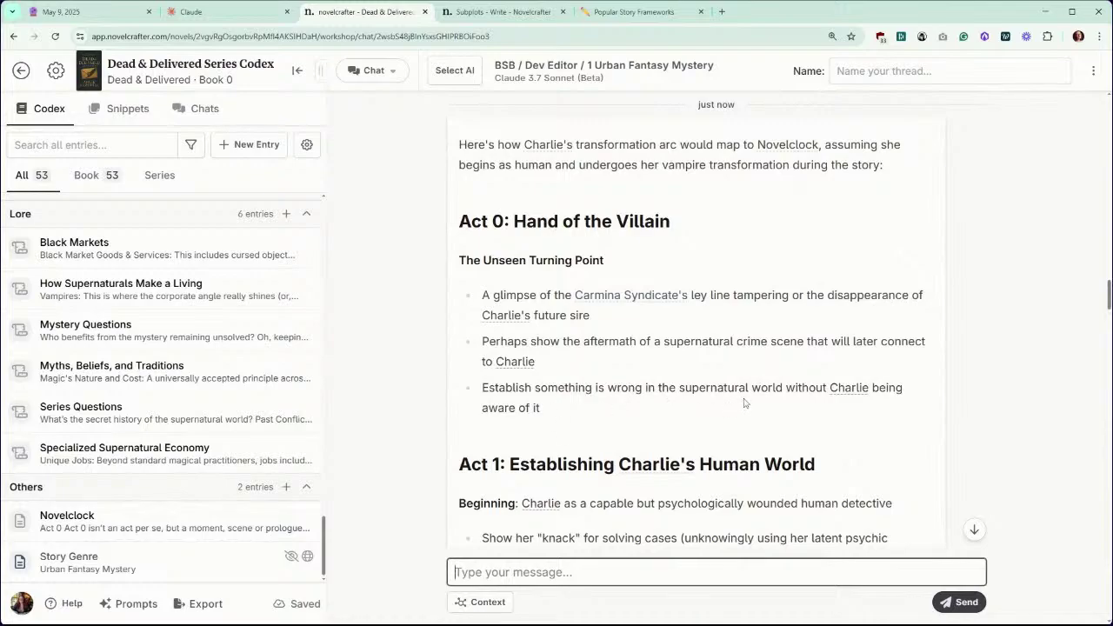
pyautogui.scroll(-1, 744, 403)
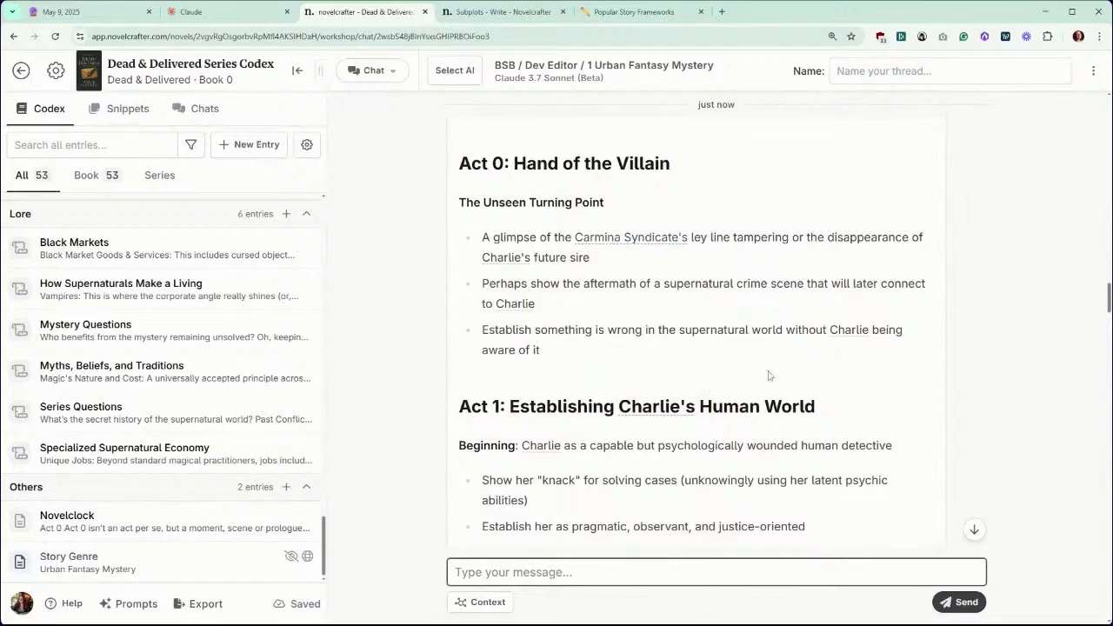
pyautogui.scroll(-1, 769, 375)
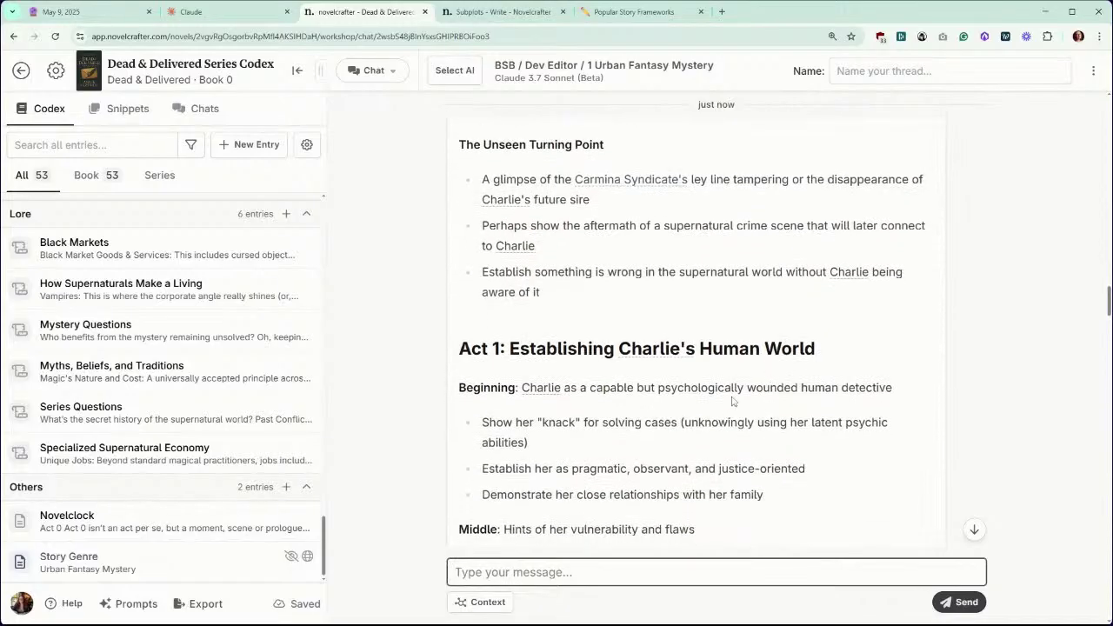
# Step: Read the Act 1: Establishing Charlie's Human World section of the Novelclock reply, from its beginning through its end beats
pyautogui.scroll(-2, 721, 401)
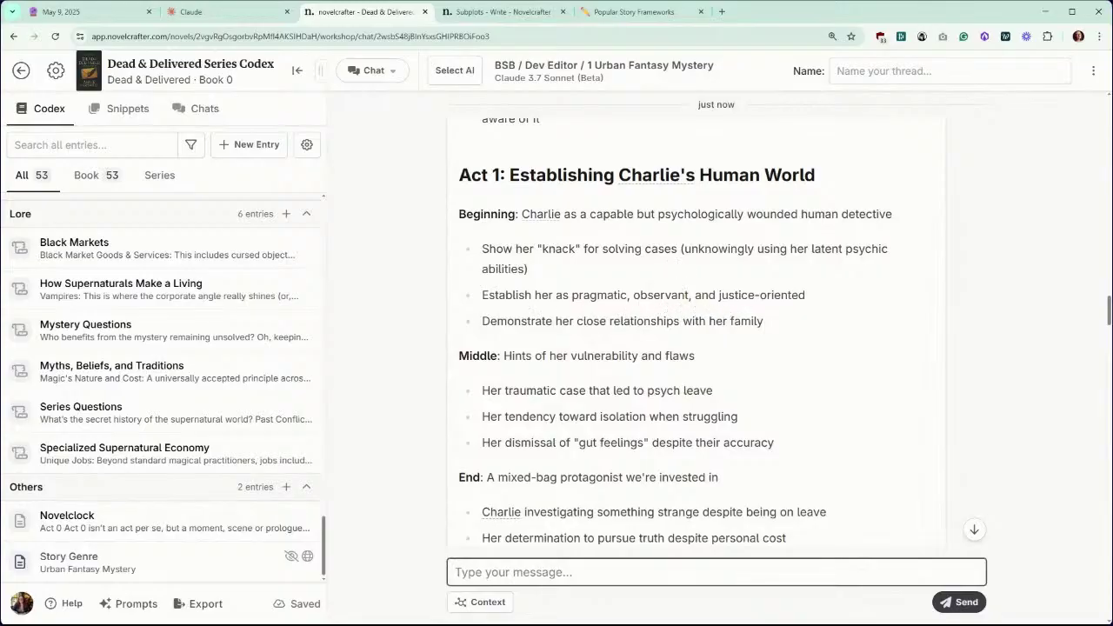
pyautogui.scroll(-1, 713, 316)
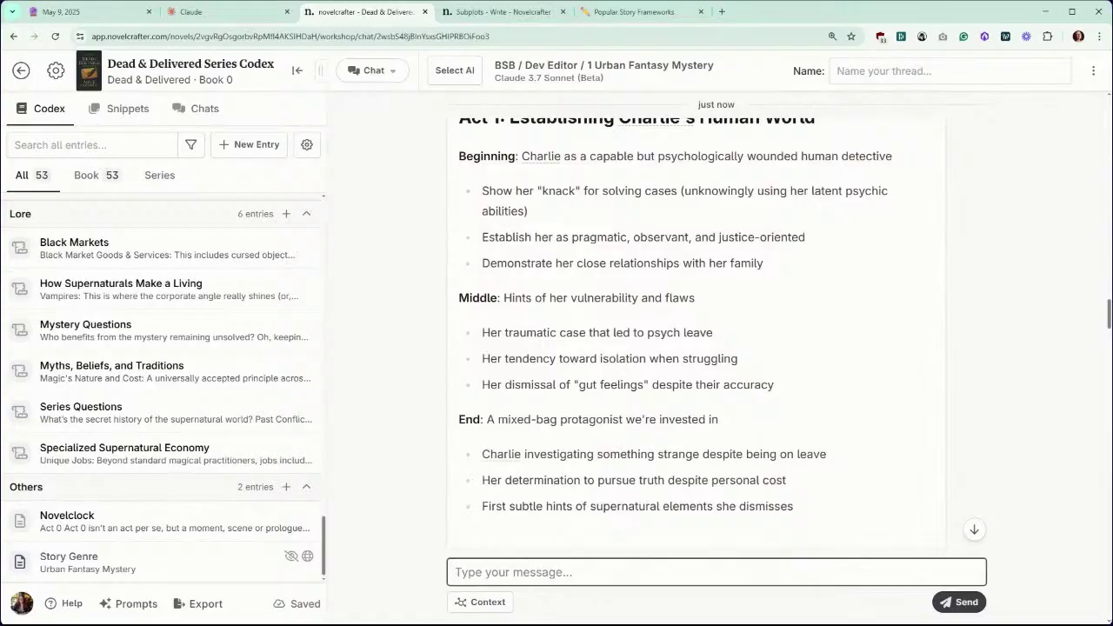
pyautogui.scroll(-1, 788, 271)
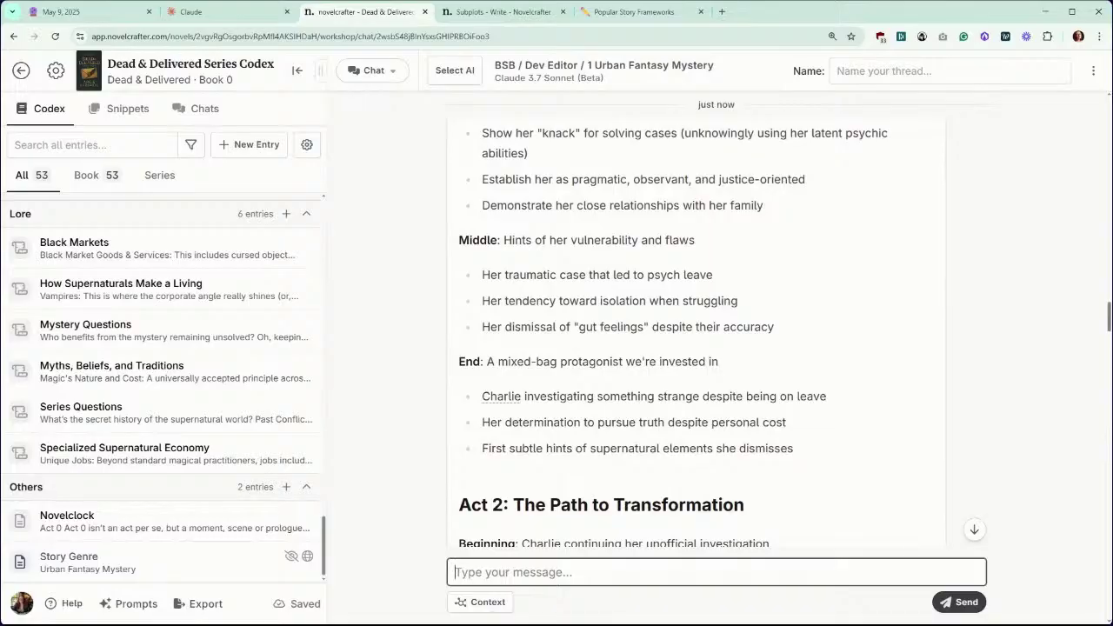
pyautogui.scroll(-1, 674, 338)
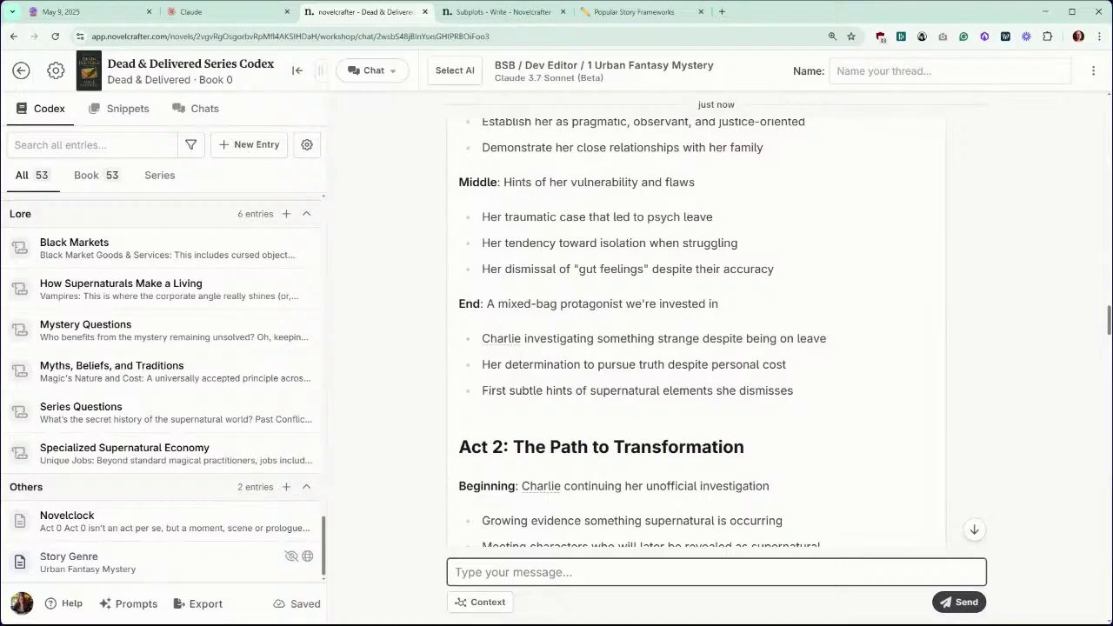
pyautogui.scroll(-1, 684, 333)
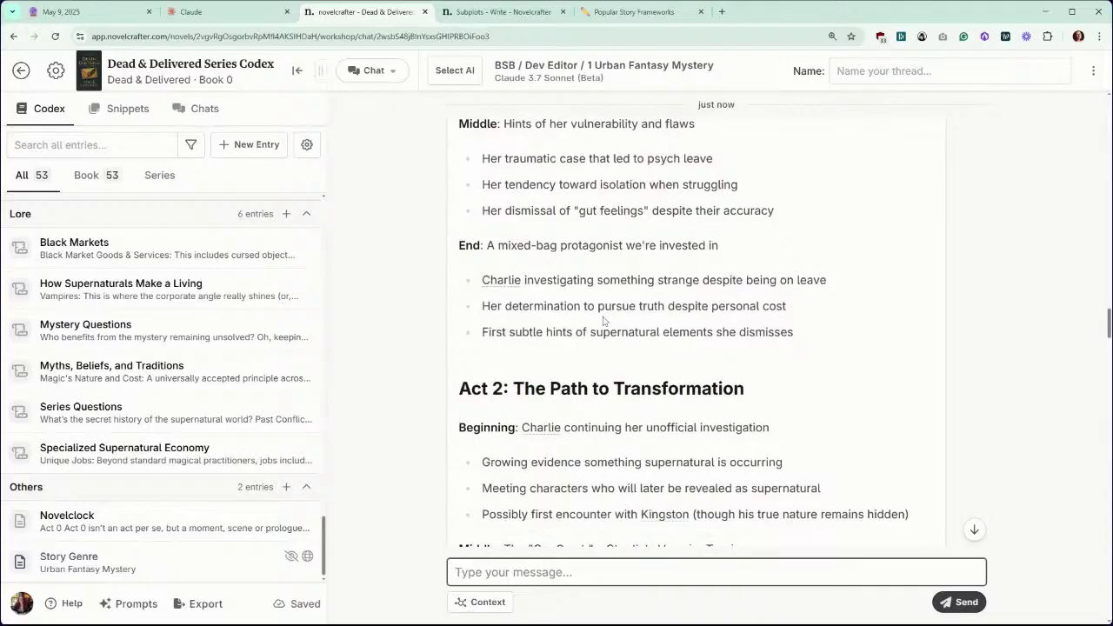
# Step: Examine the Act 2: The Path to Transformation section, including the unofficial investigation, the "Car Crash" turning and the closing beats
pyautogui.scroll(-1, 604, 322)
pyautogui.scroll(-1, 623, 294)
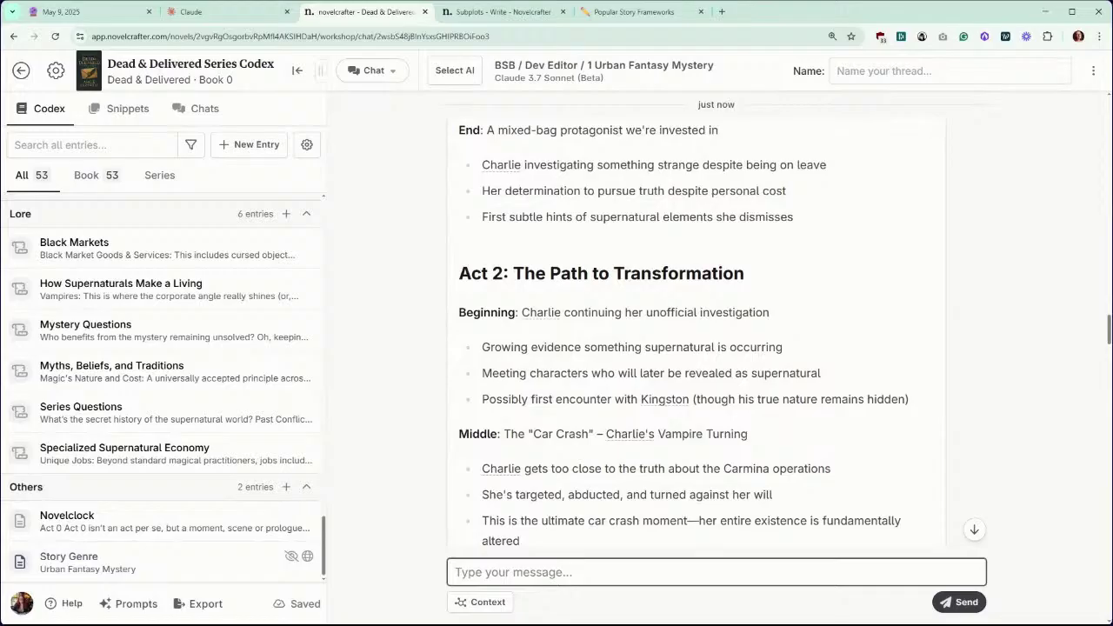
pyautogui.scroll(-1, 685, 335)
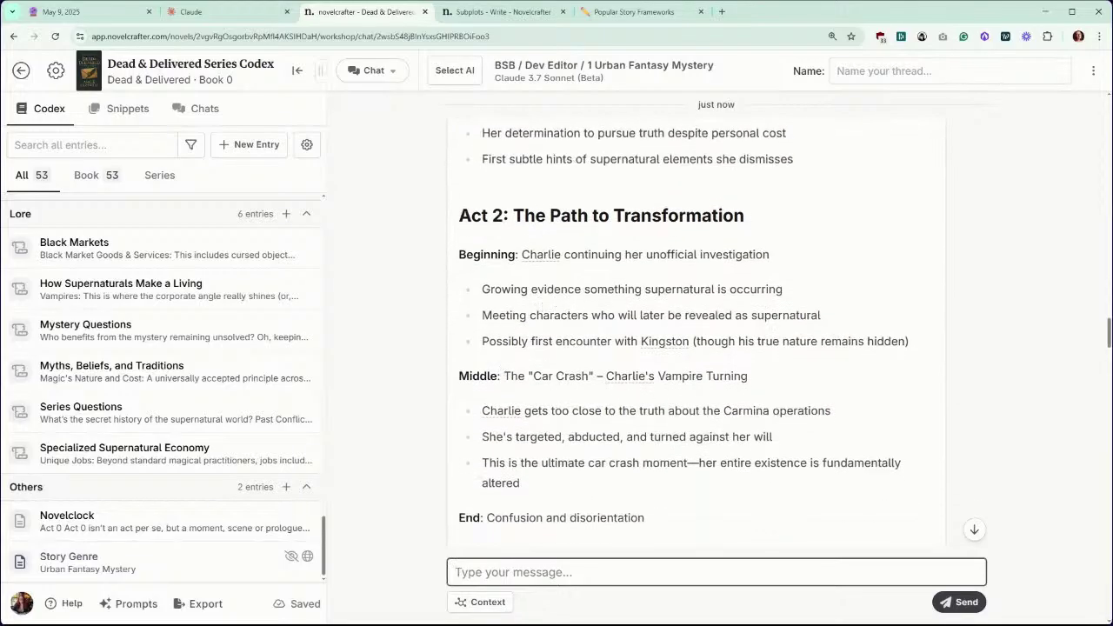
pyautogui.scroll(-1, 546, 306)
pyautogui.scroll(-1, 685, 333)
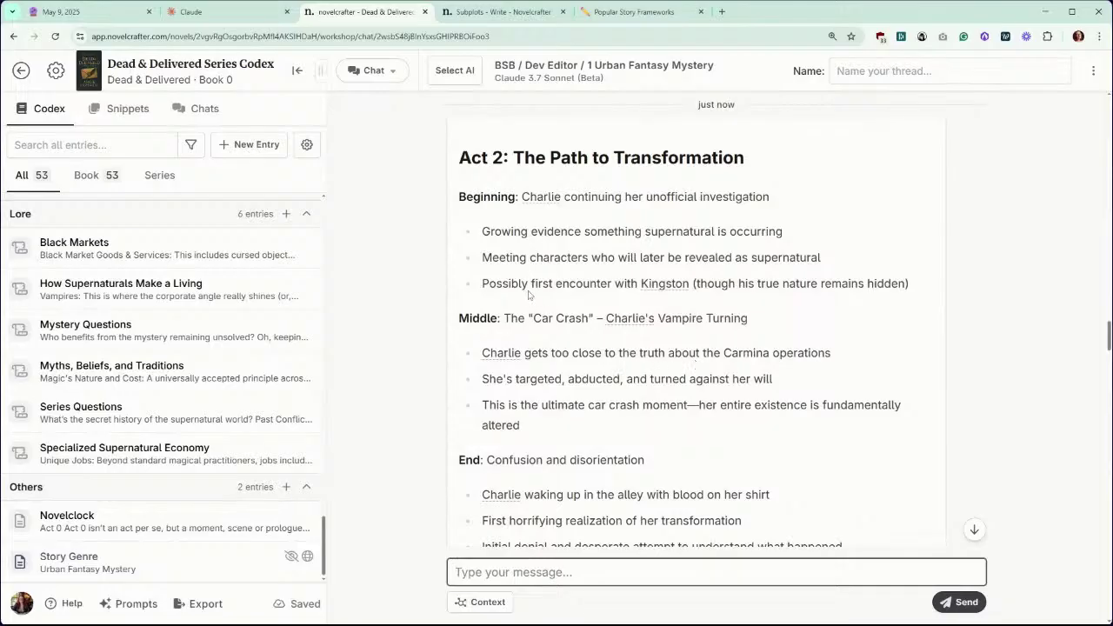
pyautogui.scroll(-1, 696, 365)
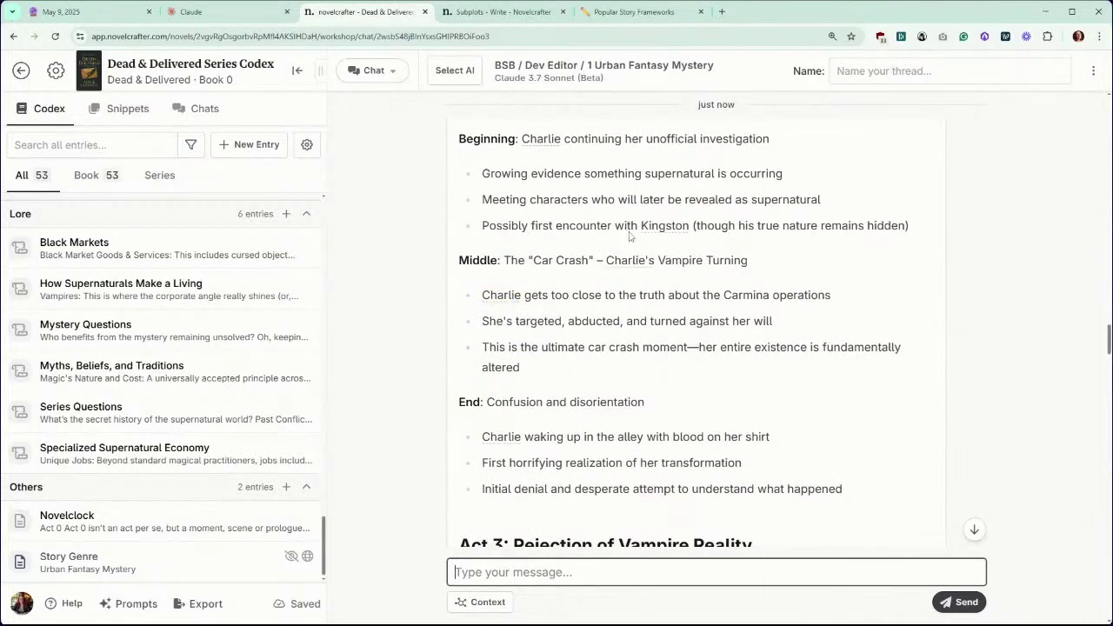
pyautogui.scroll(2, 632, 236)
pyautogui.scroll(1, 624, 239)
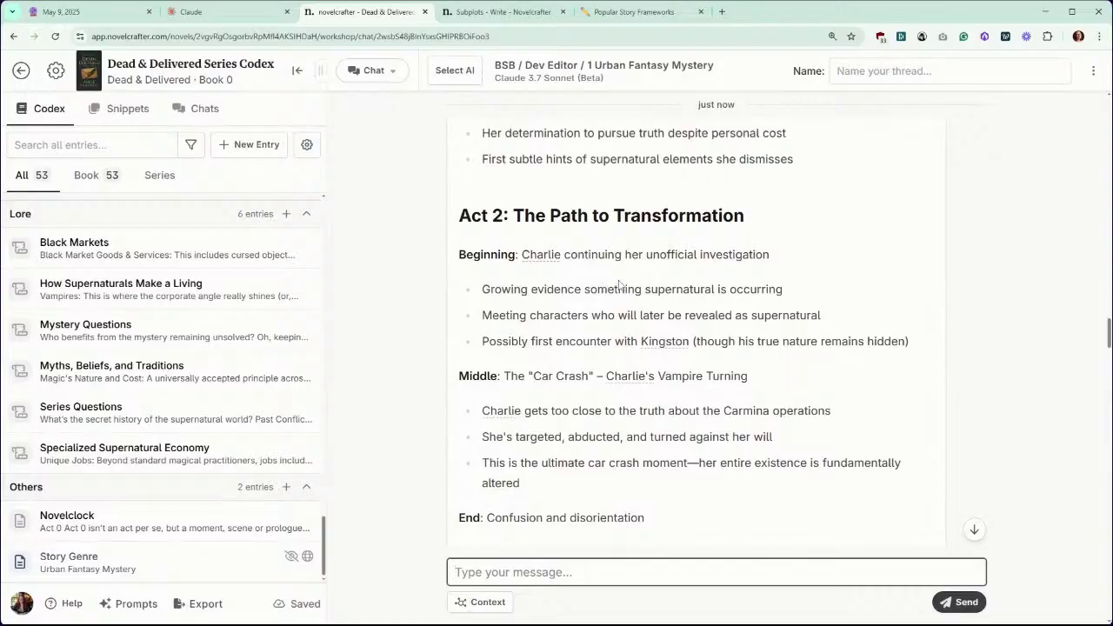
pyautogui.scroll(-2, 620, 285)
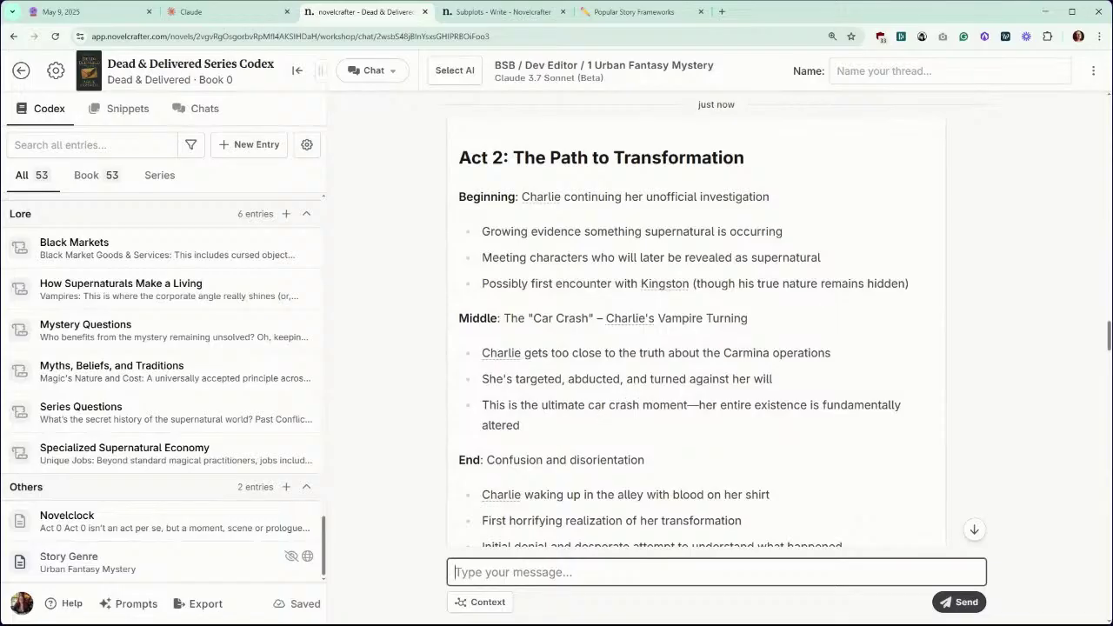
pyautogui.scroll(-1, 696, 348)
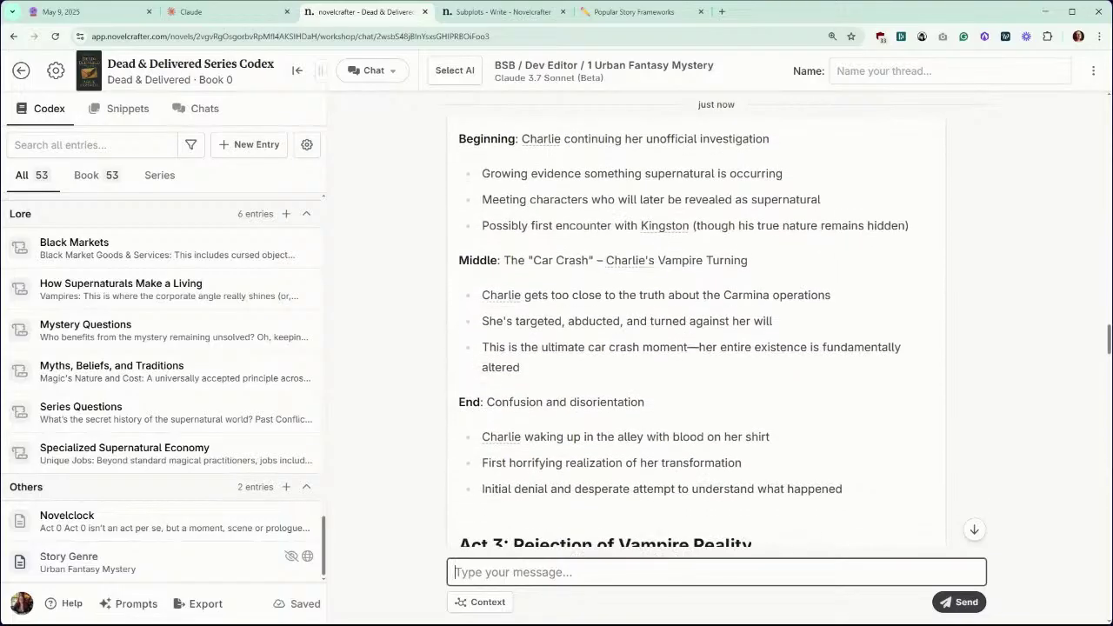
pyautogui.scroll(-1, 634, 360)
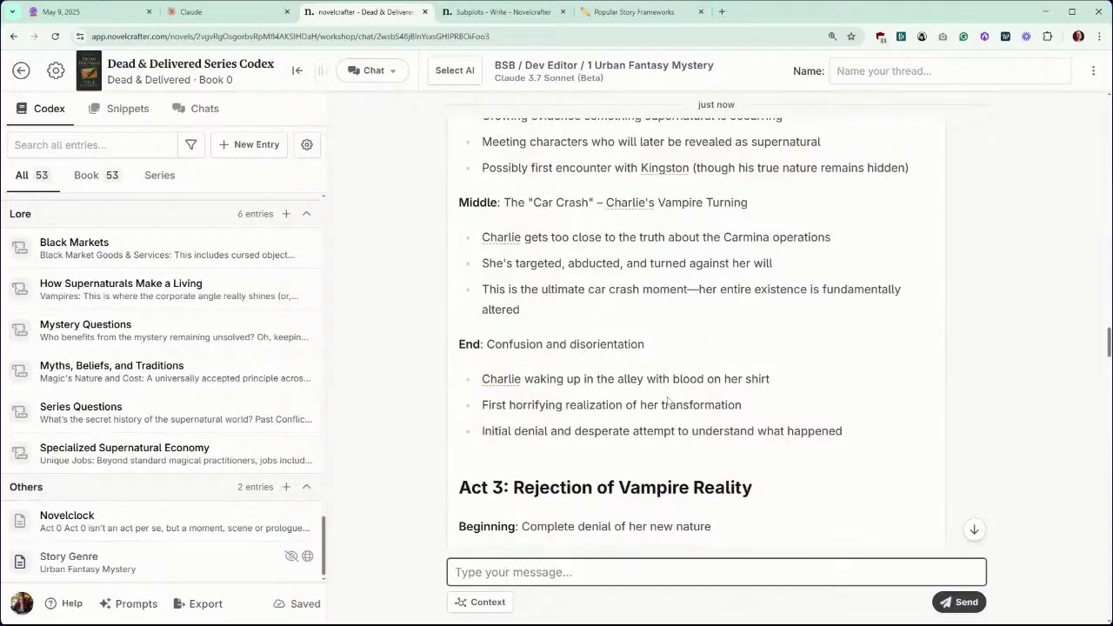
pyautogui.scroll(-1, 668, 401)
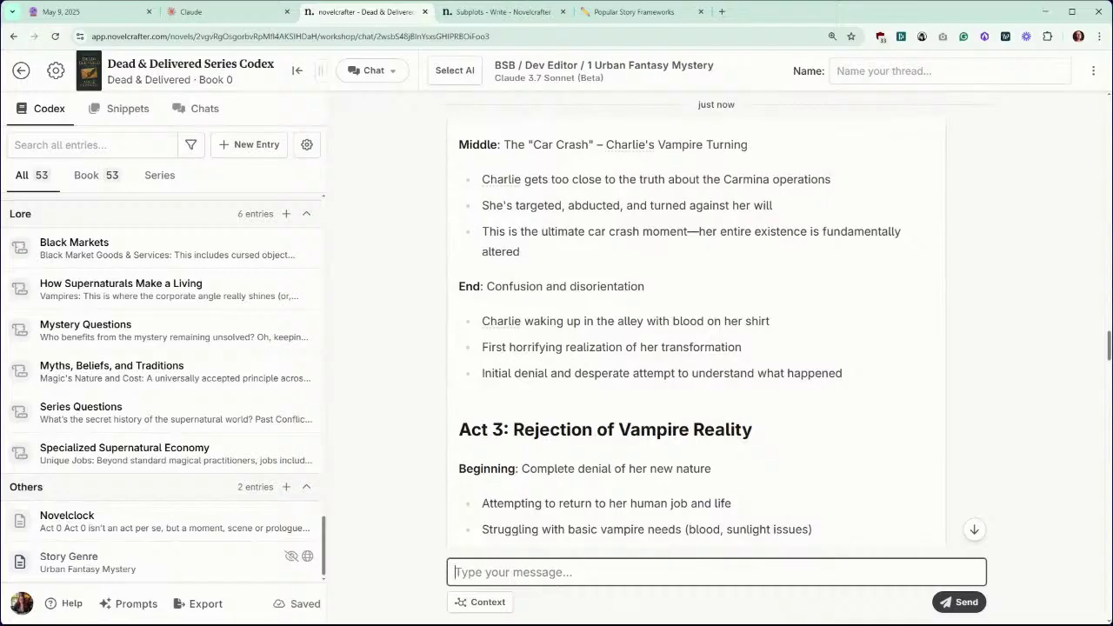
pyautogui.scroll(-1, 680, 336)
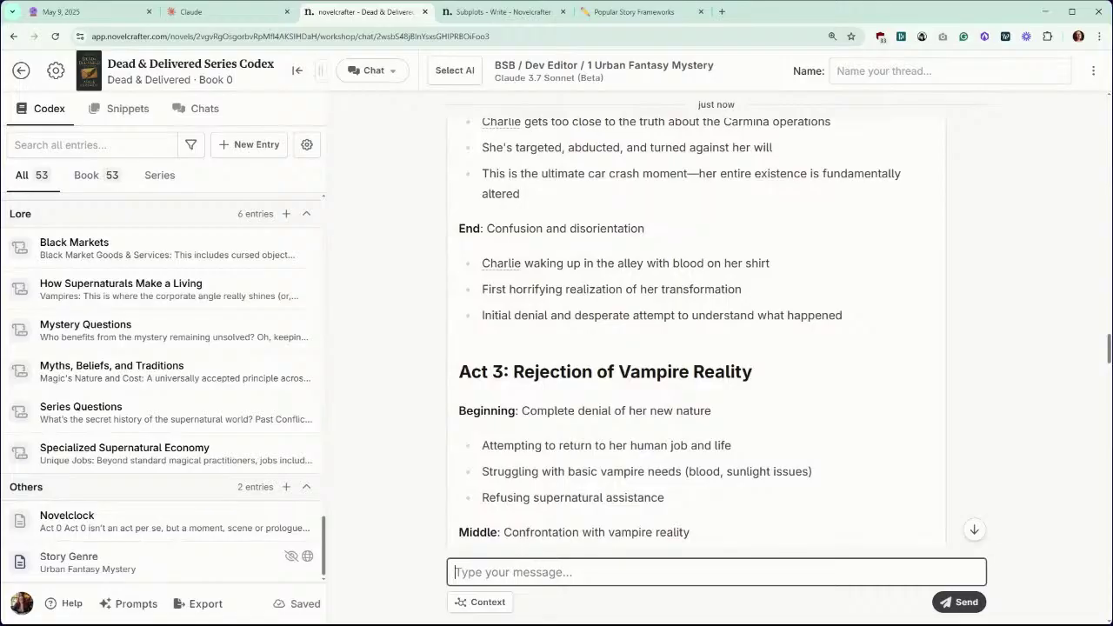
# Step: Read the Act 3: Rejection of Vampire Reality section through its "Can't Go Home" moment
pyautogui.scroll(-2, 635, 351)
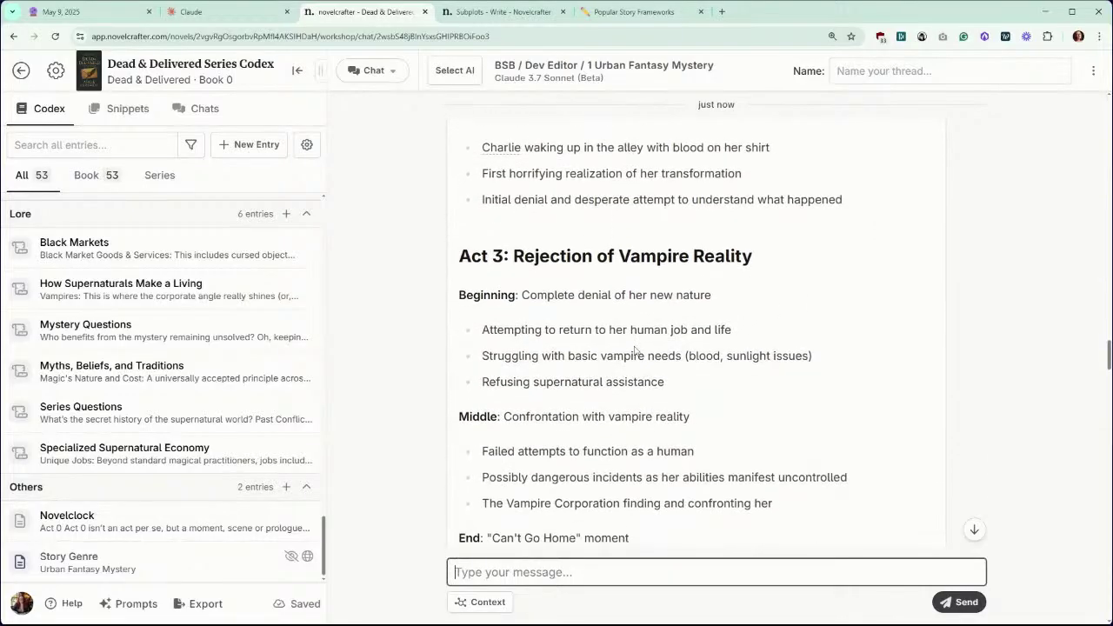
pyautogui.scroll(-1, 635, 351)
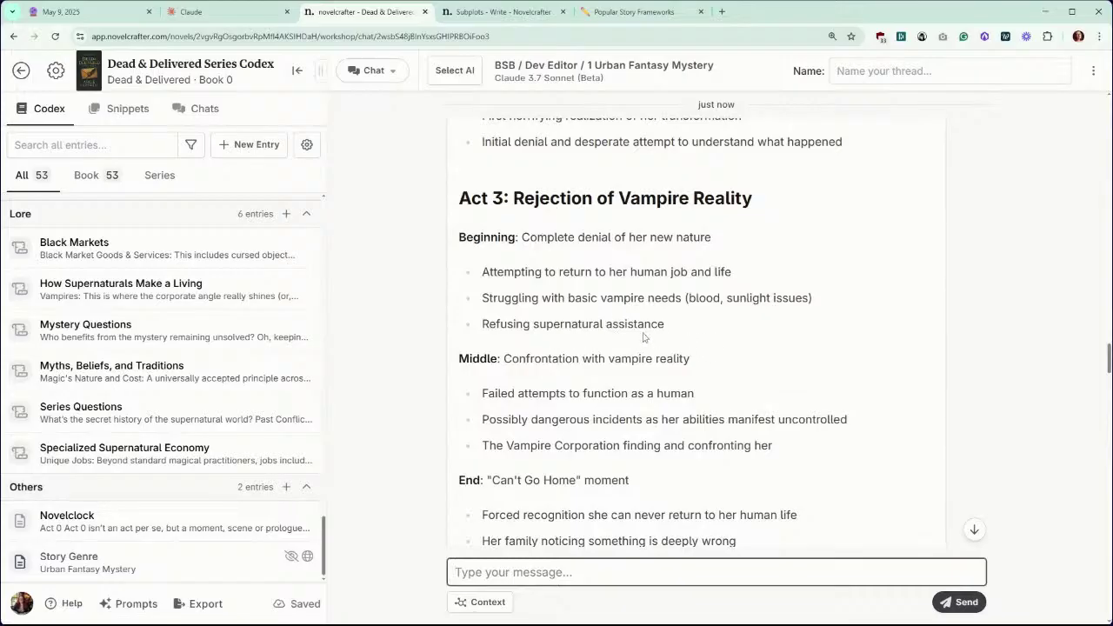
pyautogui.scroll(-1, 645, 337)
pyautogui.scroll(-1, 644, 337)
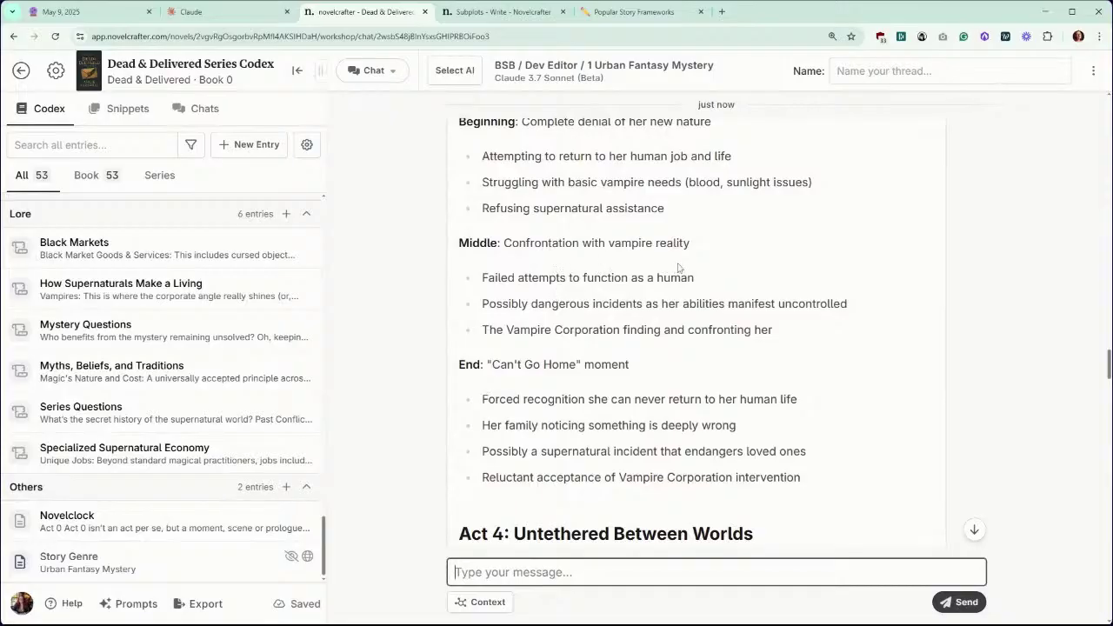
pyautogui.scroll(-1, 735, 250)
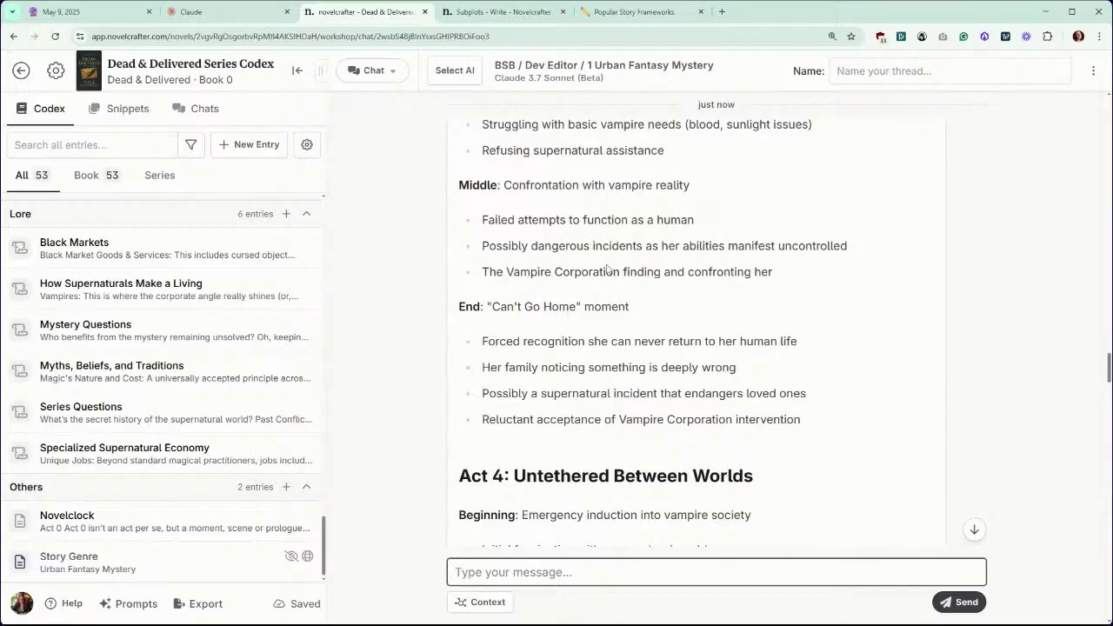
pyautogui.scroll(-1, 696, 330)
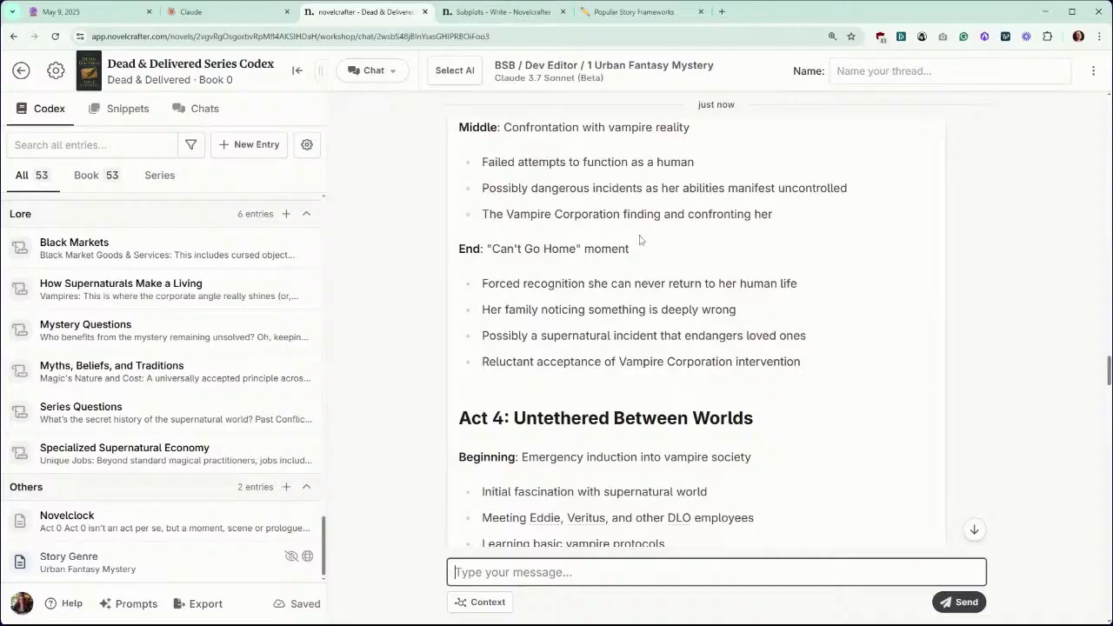
pyautogui.scroll(-1, 640, 240)
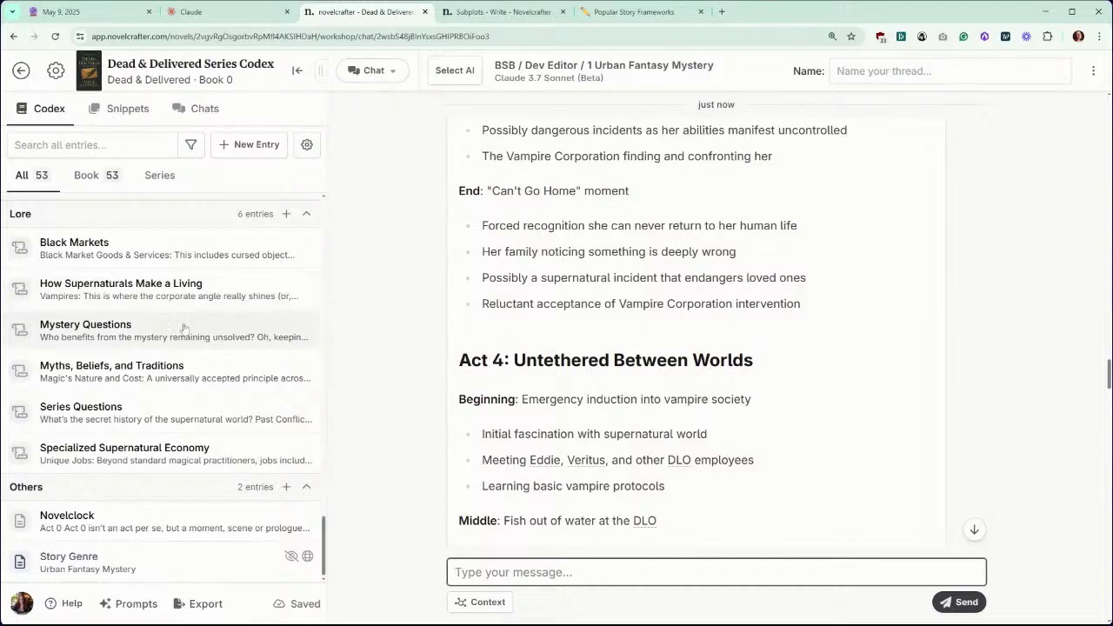
# Step: Look over the codex's character entries and read the Act 4: Untethered Between Worlds section through its "Feather" moment
pyautogui.scroll(4, 184, 328)
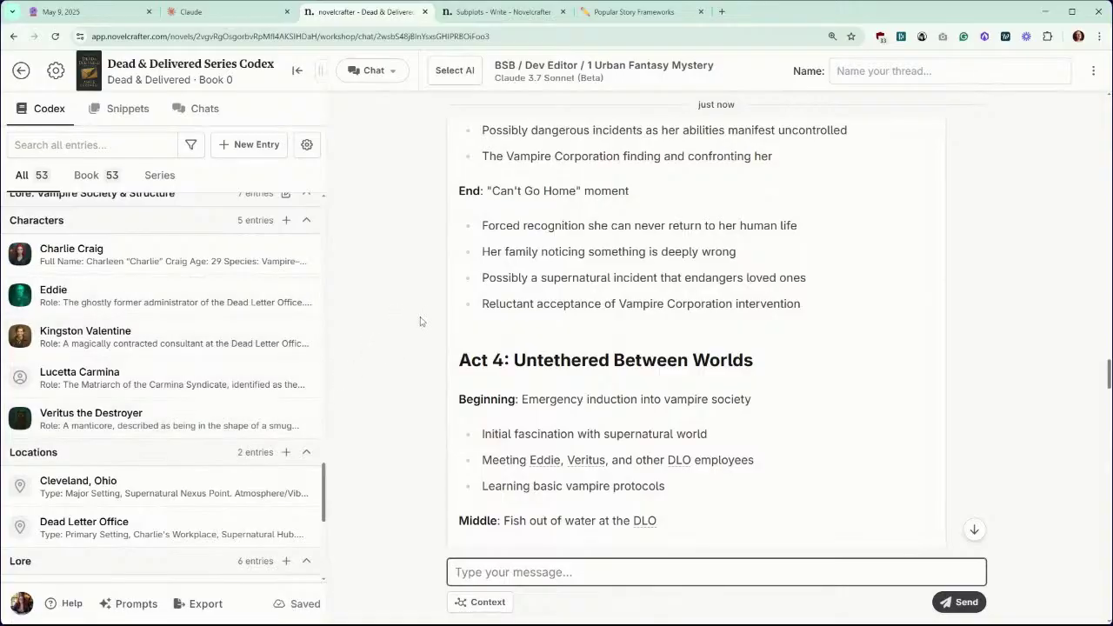
pyautogui.scroll(-1, 459, 279)
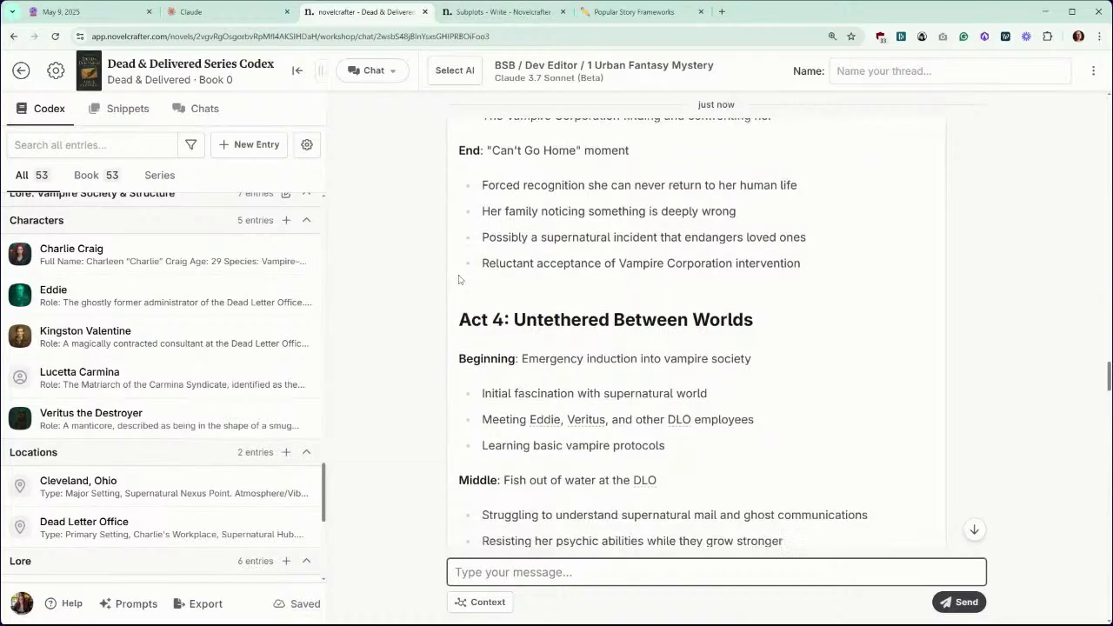
pyautogui.scroll(-2, 459, 279)
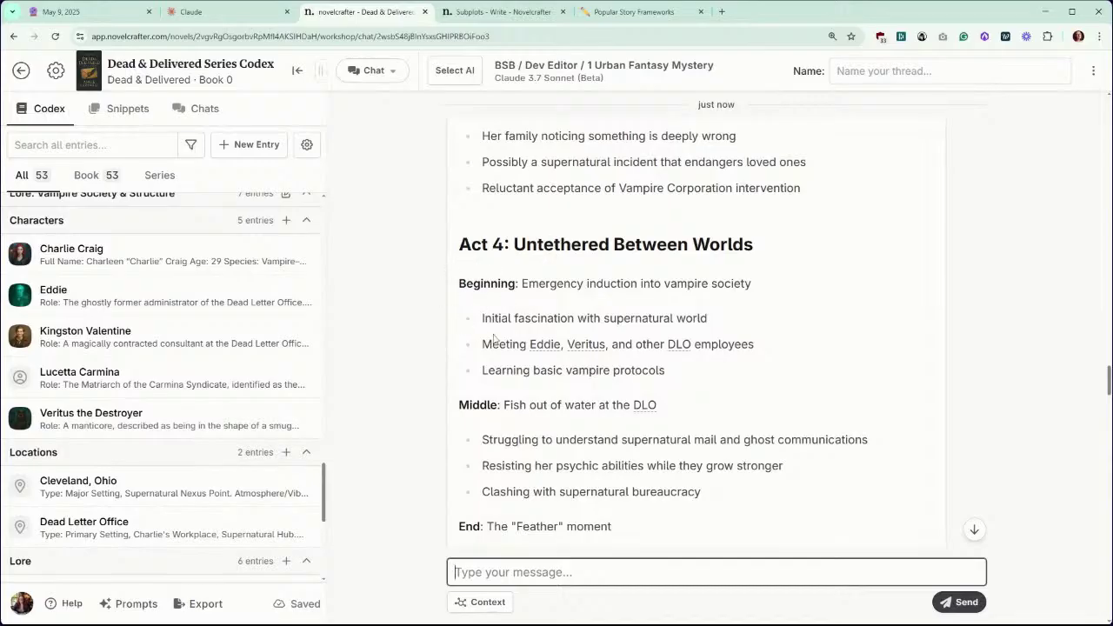
pyautogui.scroll(-1, 579, 295)
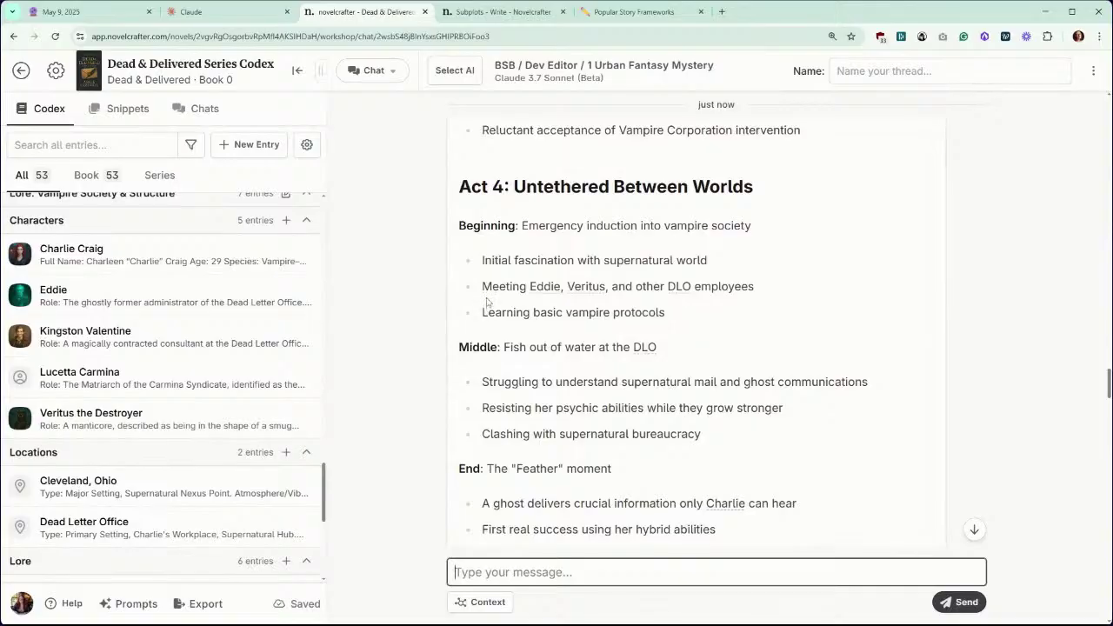
pyautogui.scroll(-1, 487, 302)
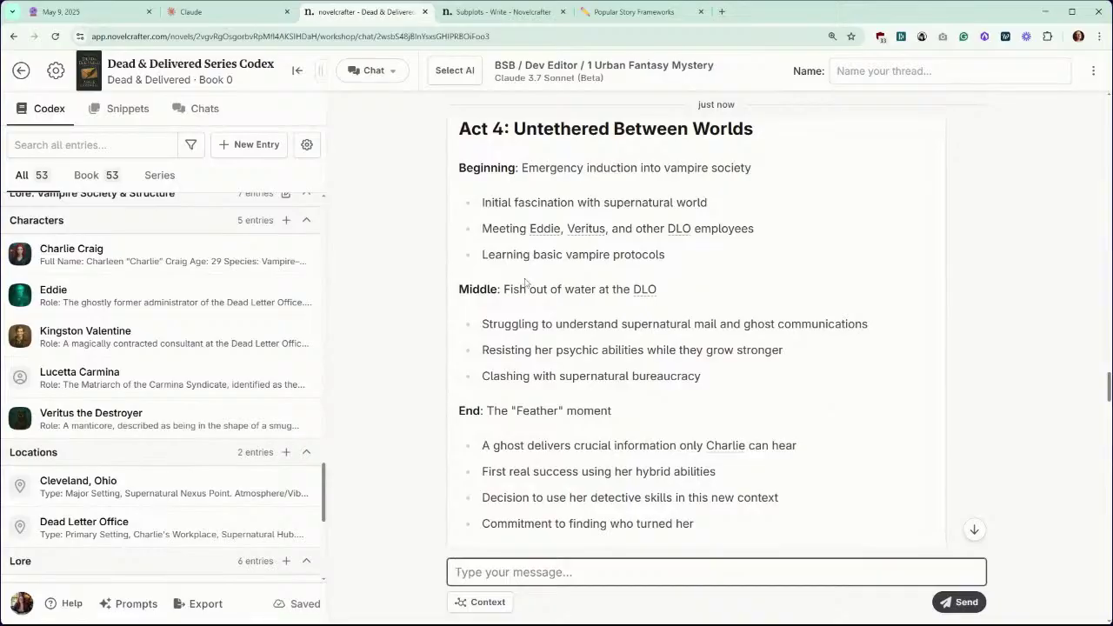
pyautogui.scroll(-1, 525, 281)
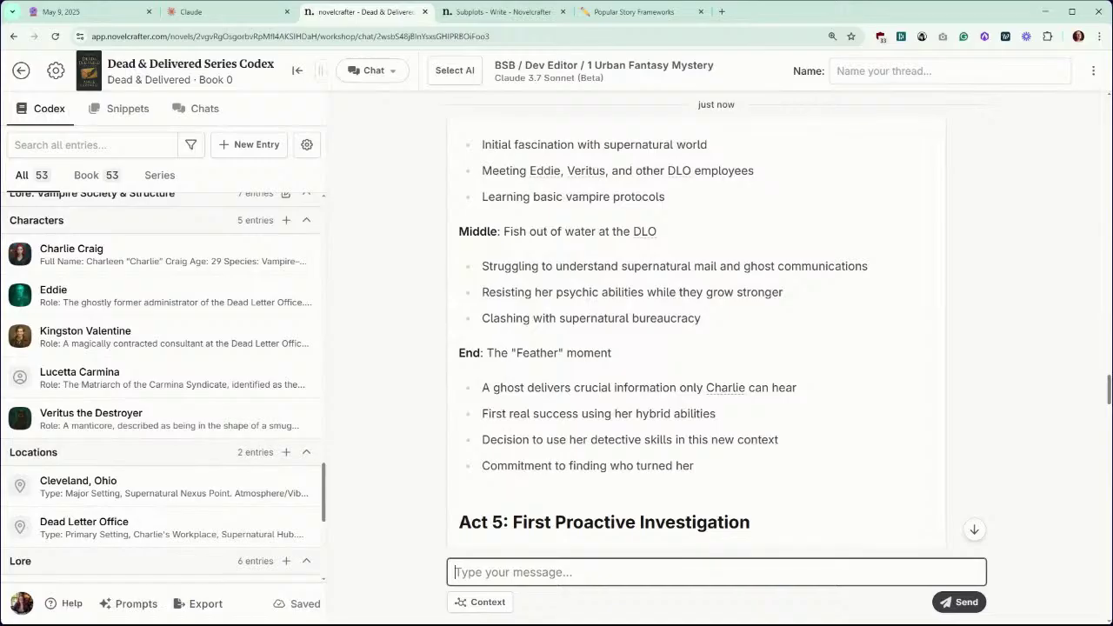
pyautogui.scroll(-1, 637, 257)
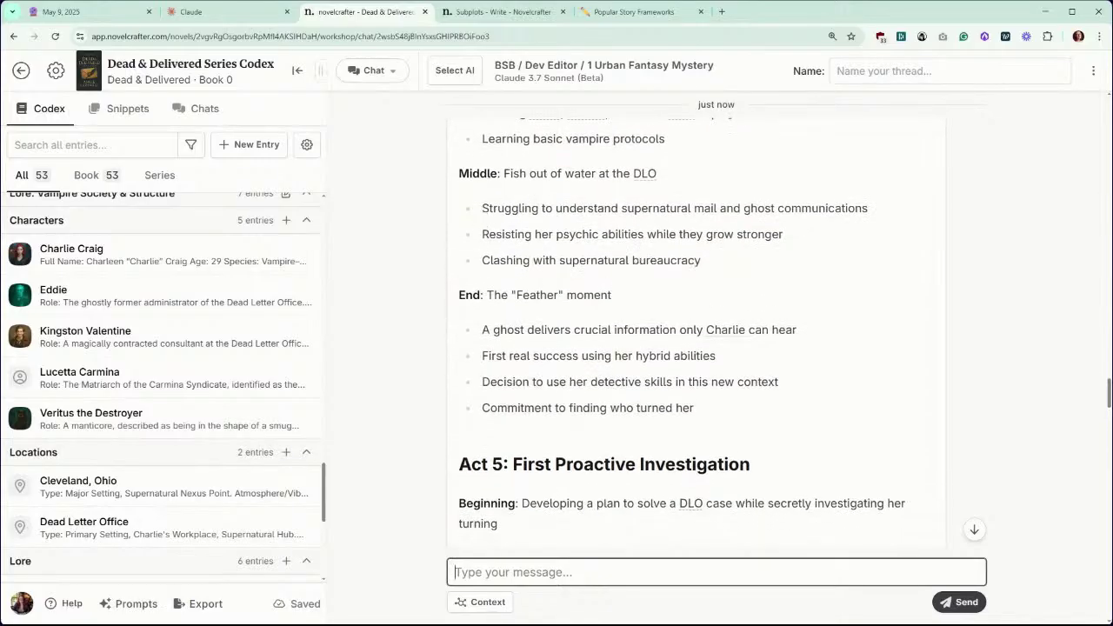
pyautogui.scroll(-1, 541, 310)
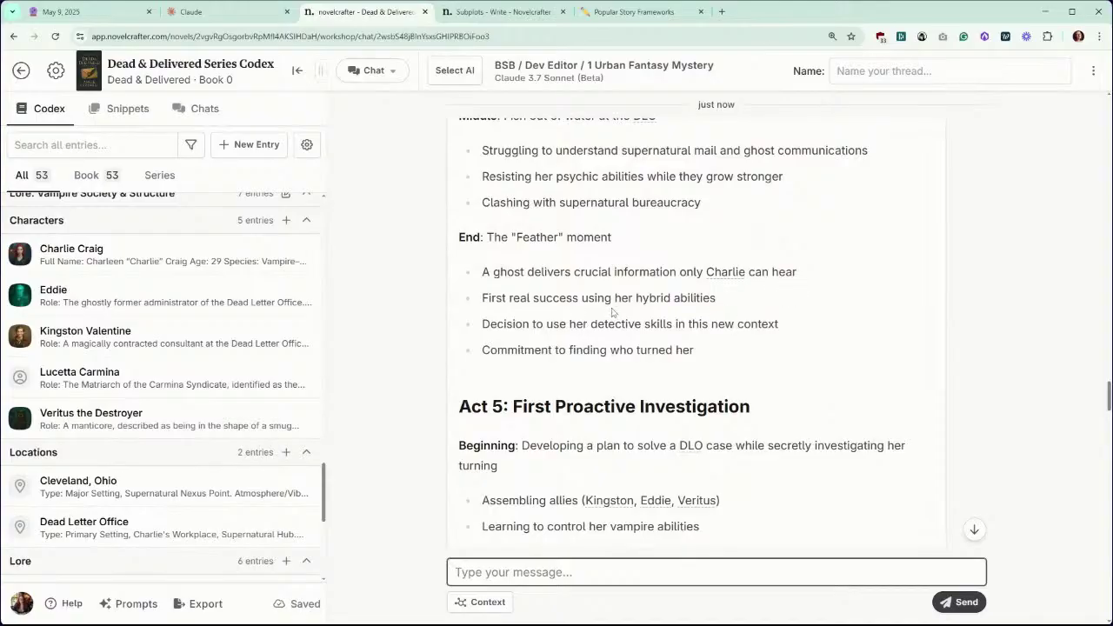
pyautogui.scroll(-1, 614, 255)
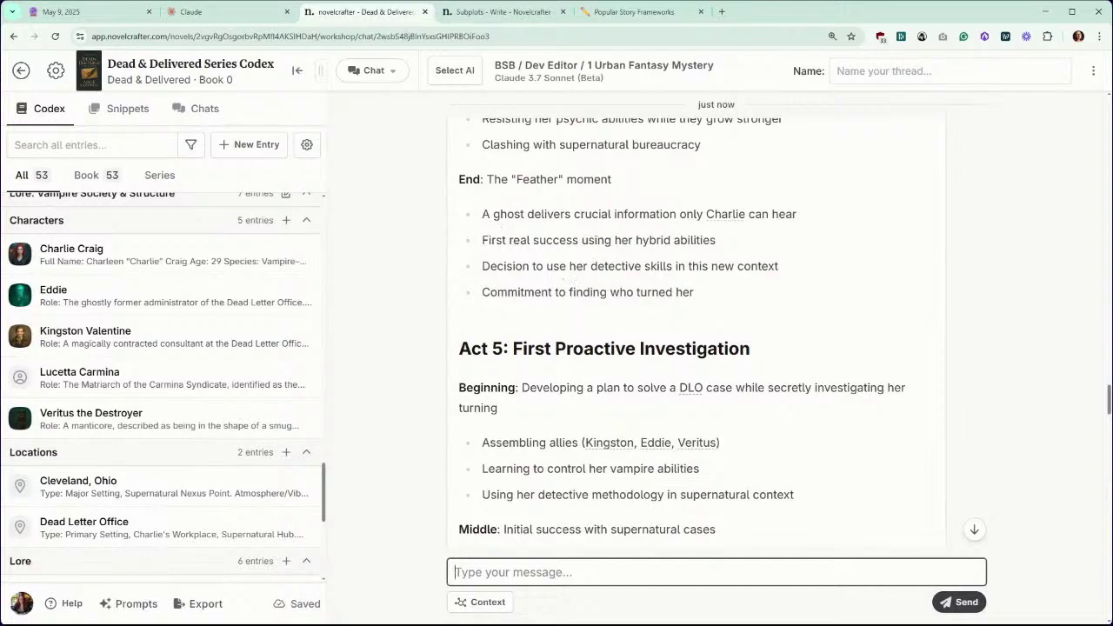
pyautogui.scroll(2, 484, 313)
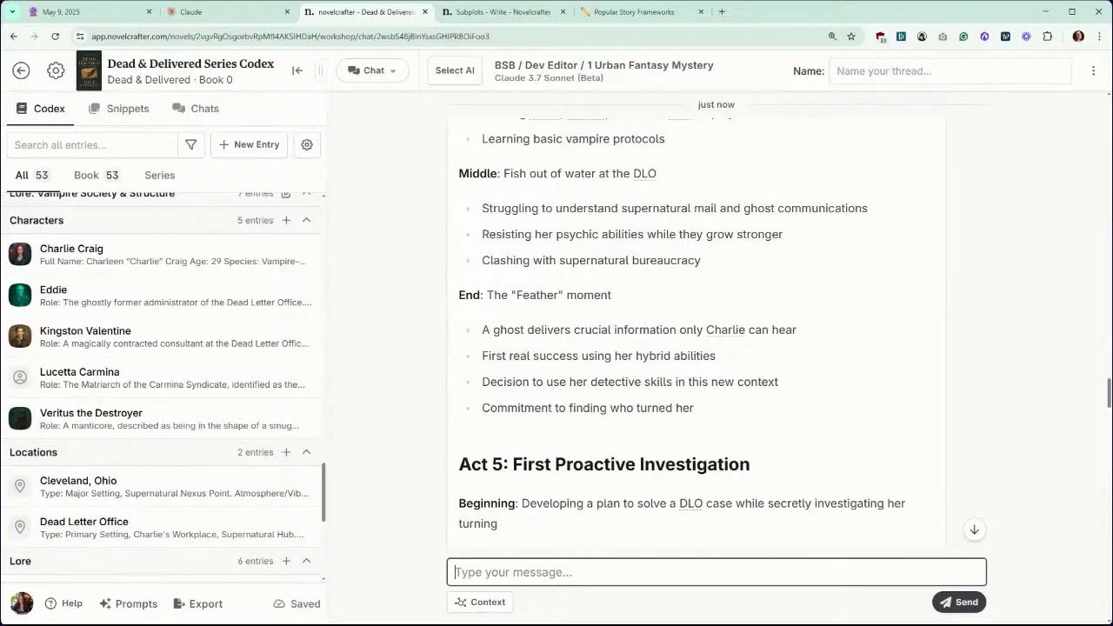
pyautogui.scroll(-1, 469, 328)
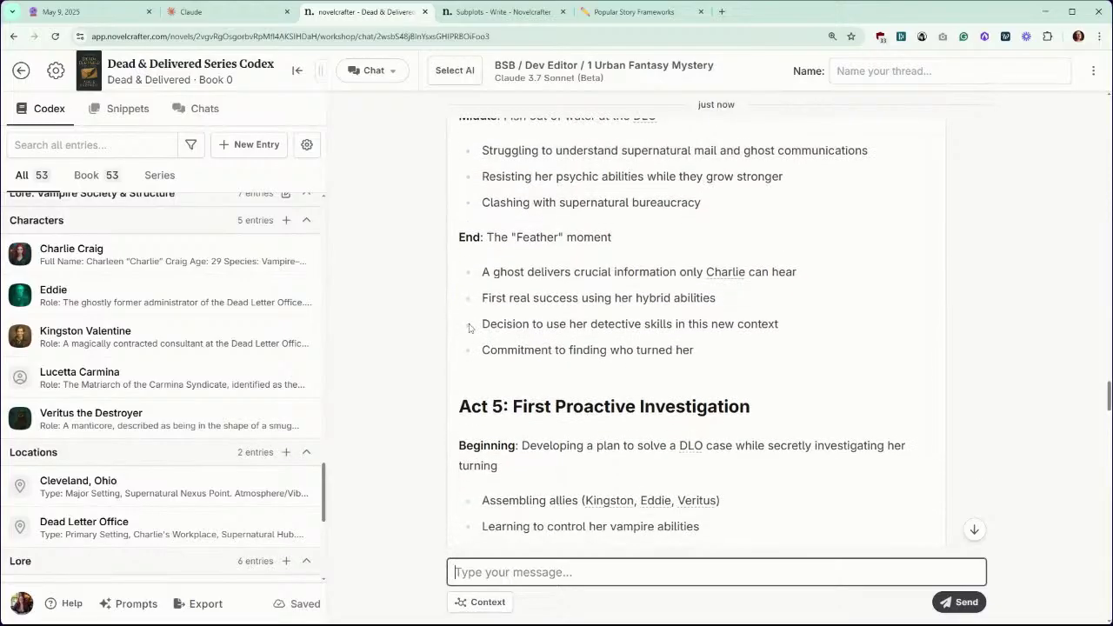
# Step: Read the beginning, middle and end beats of the Act 5: First Proactive Investigation section
pyautogui.scroll(-3, 470, 328)
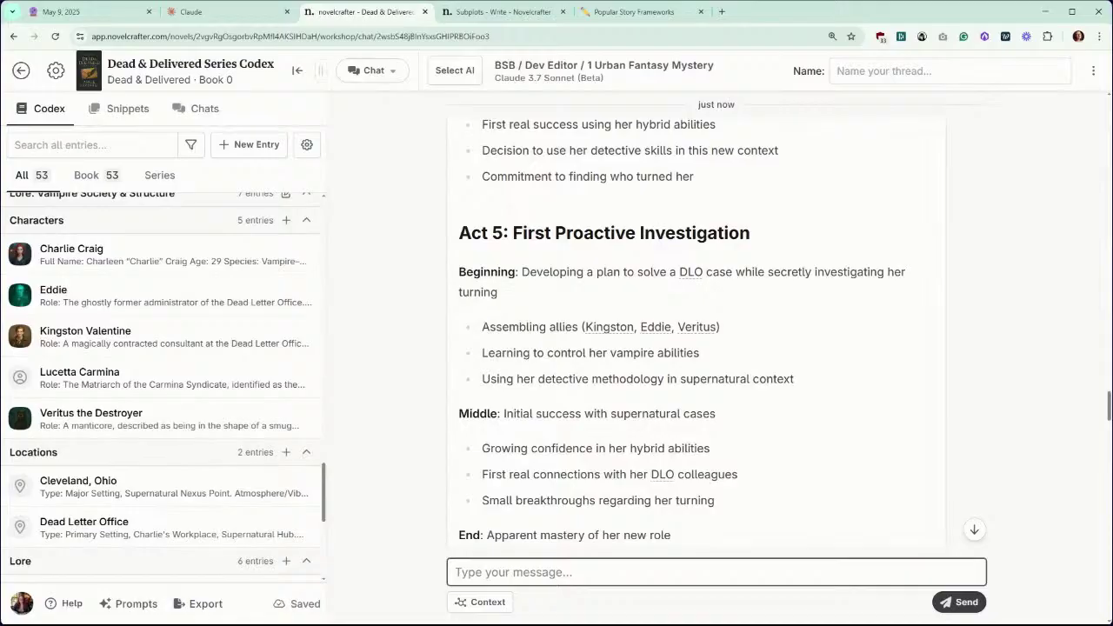
pyautogui.scroll(-1, 696, 331)
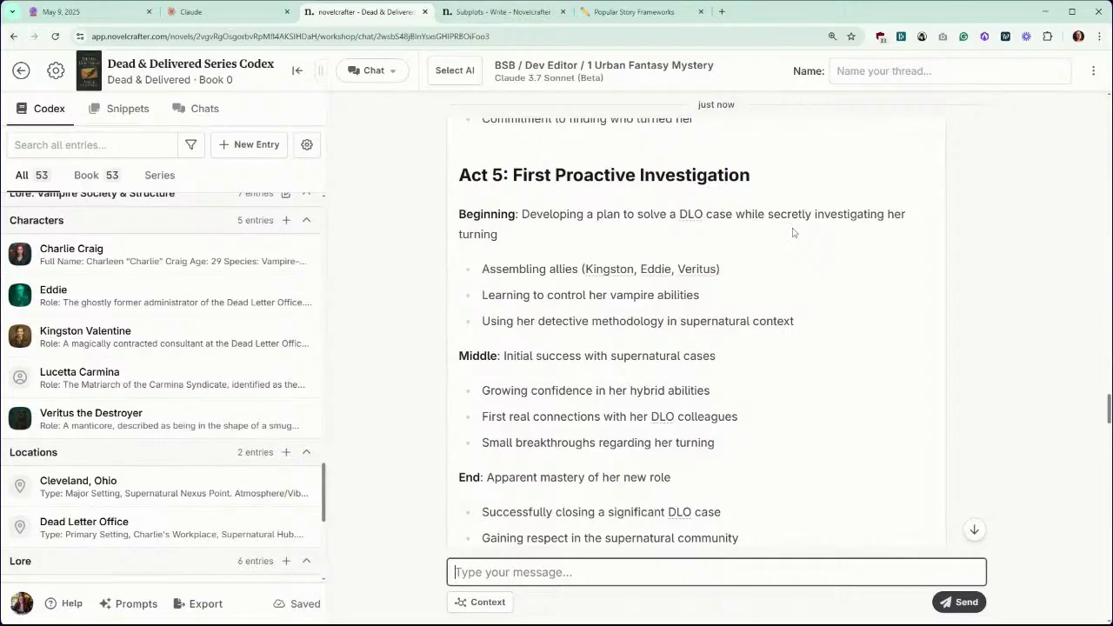
pyautogui.scroll(-1, 793, 233)
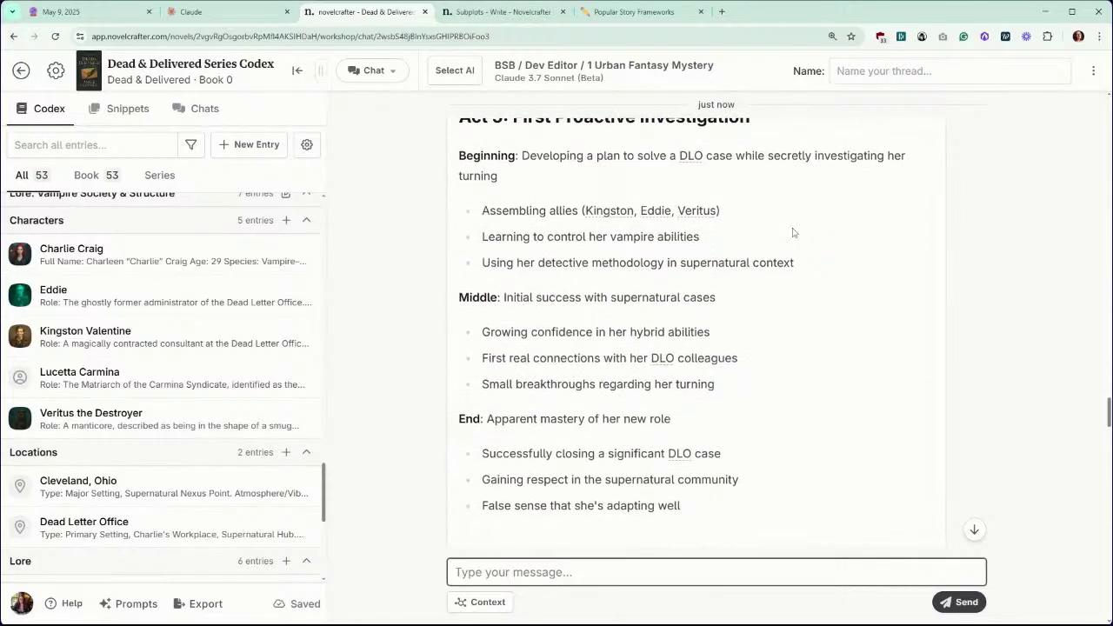
# Step: Read the remaining Act 5 beats and the Act 6: First Major Supernatural Confrontation section through "Face of Doom" and the retreat
pyautogui.scroll(-1, 793, 233)
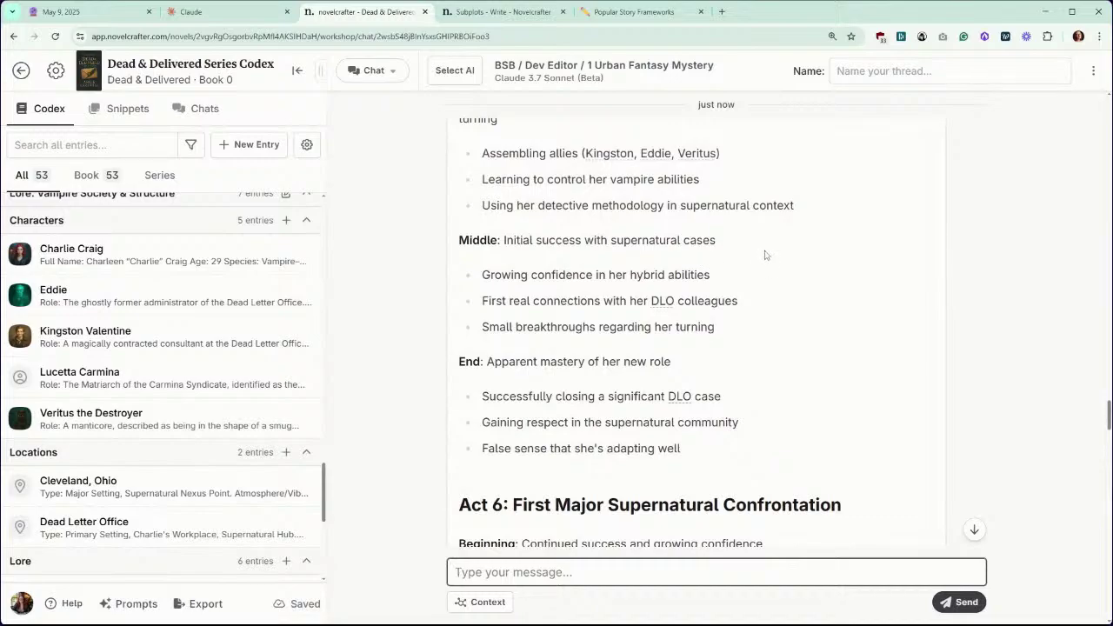
pyautogui.scroll(-1, 765, 254)
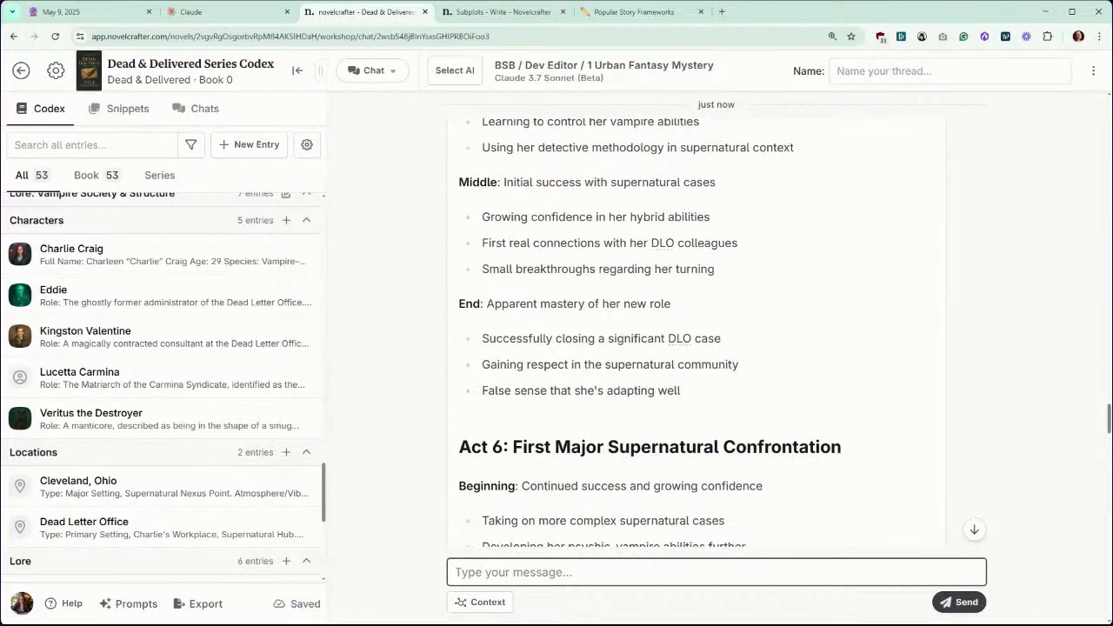
pyautogui.scroll(-2, 577, 300)
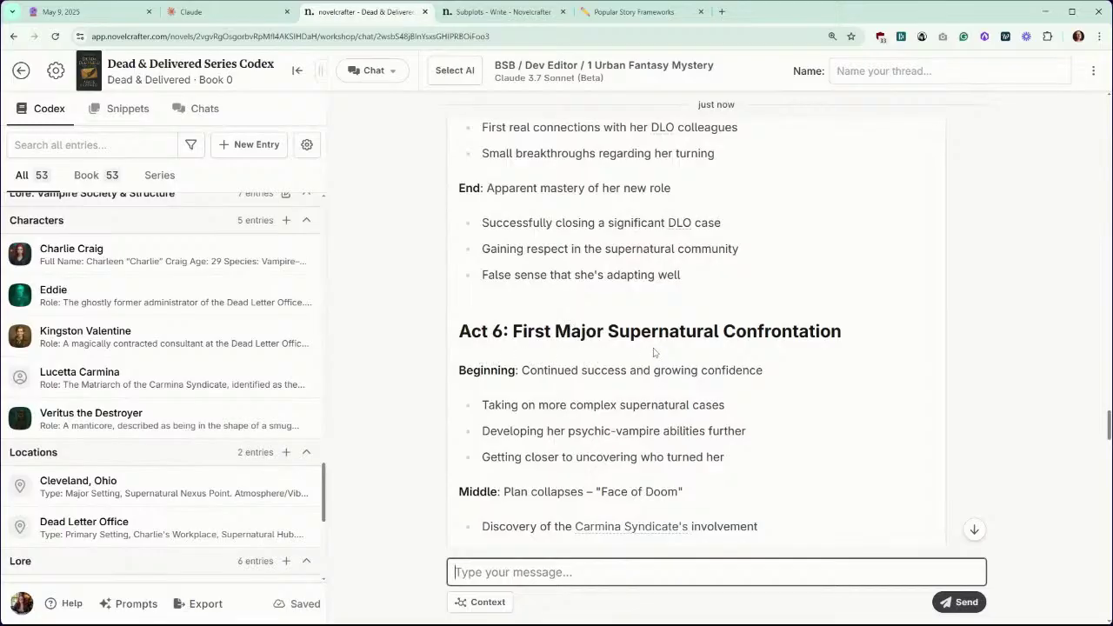
pyautogui.scroll(-2, 820, 330)
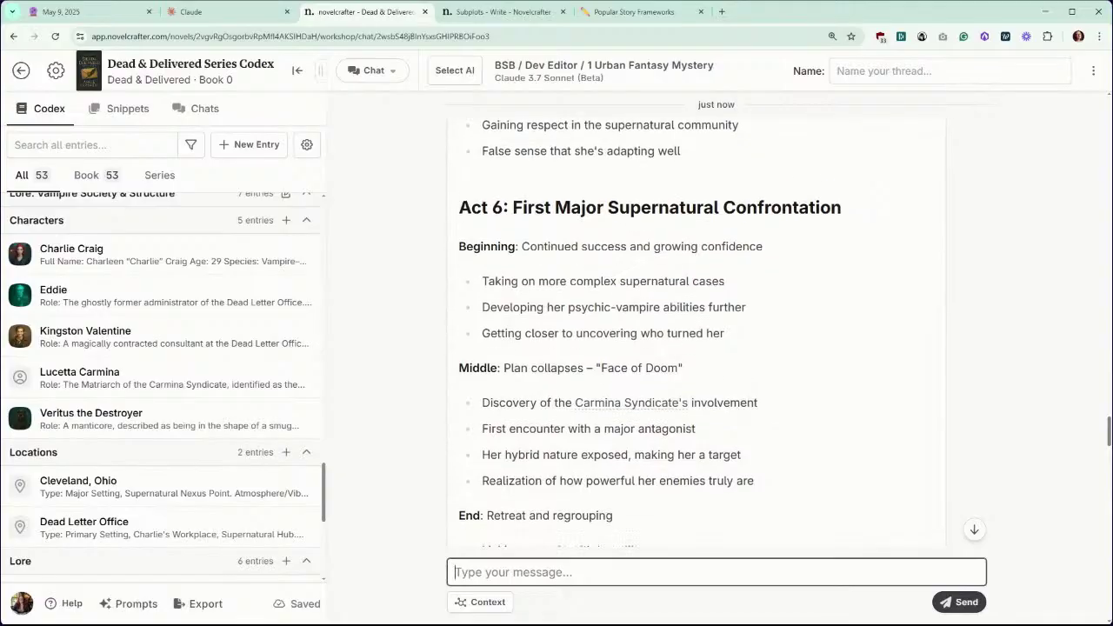
pyautogui.scroll(-1, 731, 388)
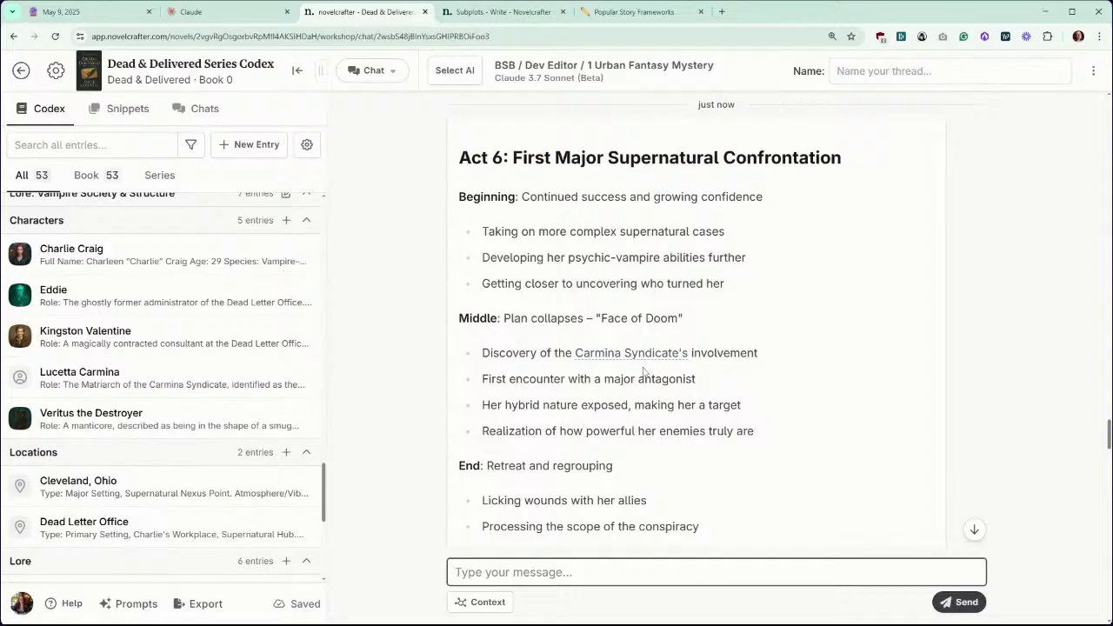
# Step: Go back through the Novelclock mapping from Act 5 to Act 0: Hand of the Villain and the reply's introduction
pyautogui.scroll(6, 643, 371)
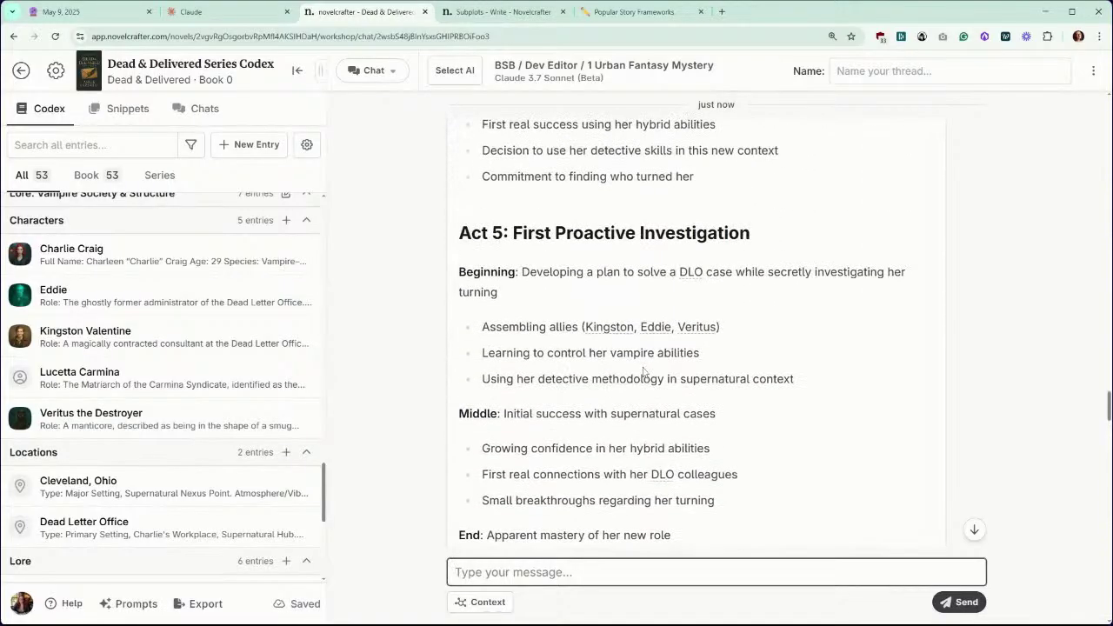
pyautogui.scroll(3, 643, 371)
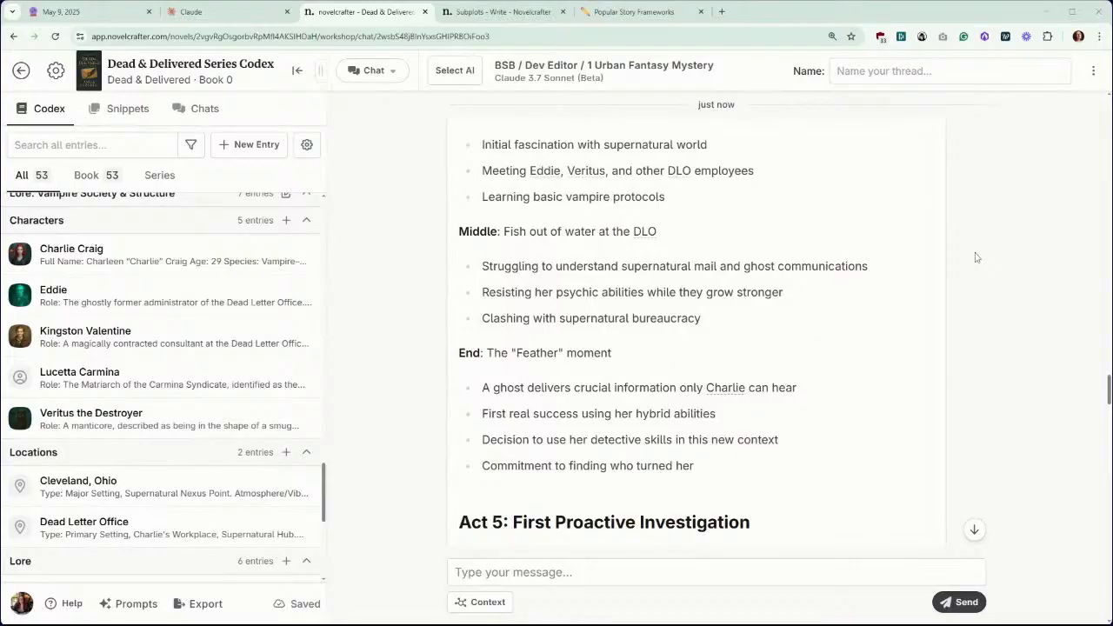
pyautogui.scroll(-2, 991, 243)
pyautogui.scroll(15, 996, 252)
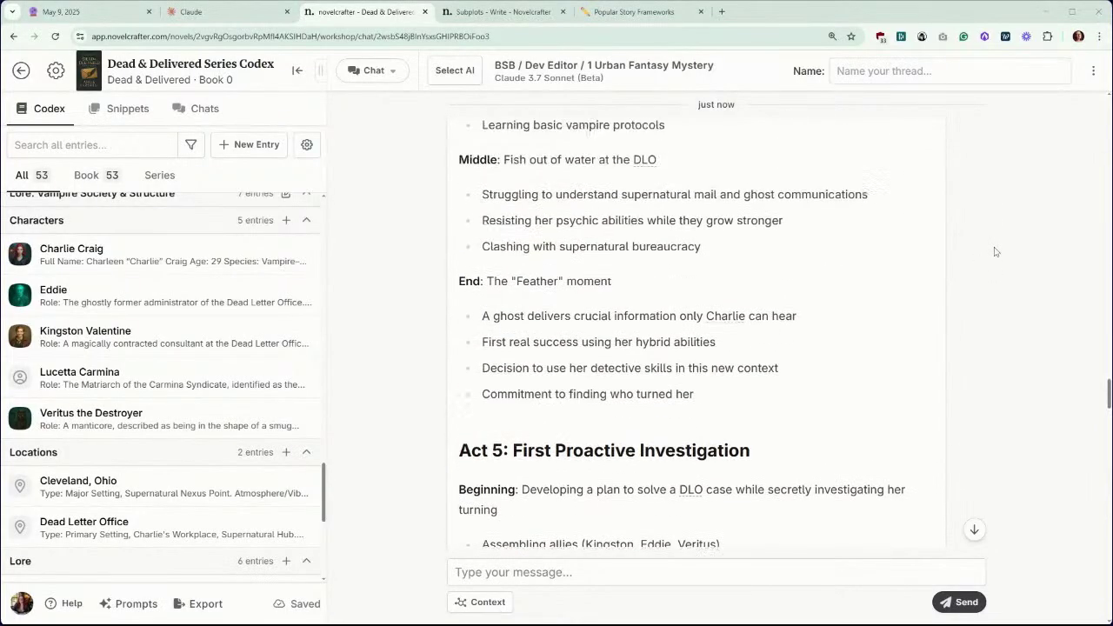
pyautogui.scroll(15, 996, 251)
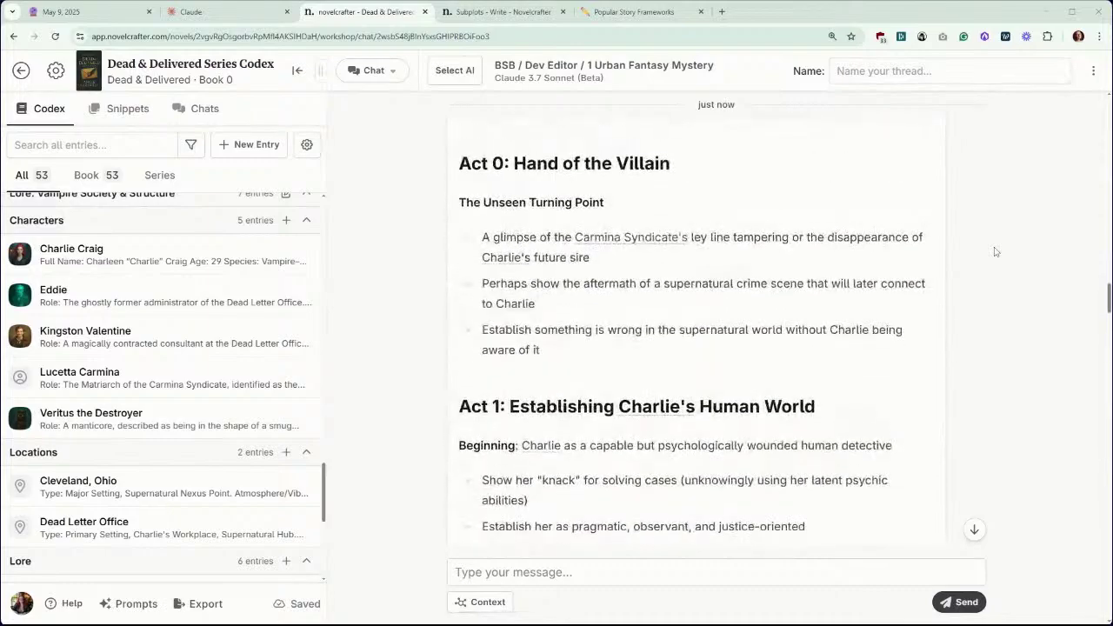
pyautogui.scroll(4, 995, 251)
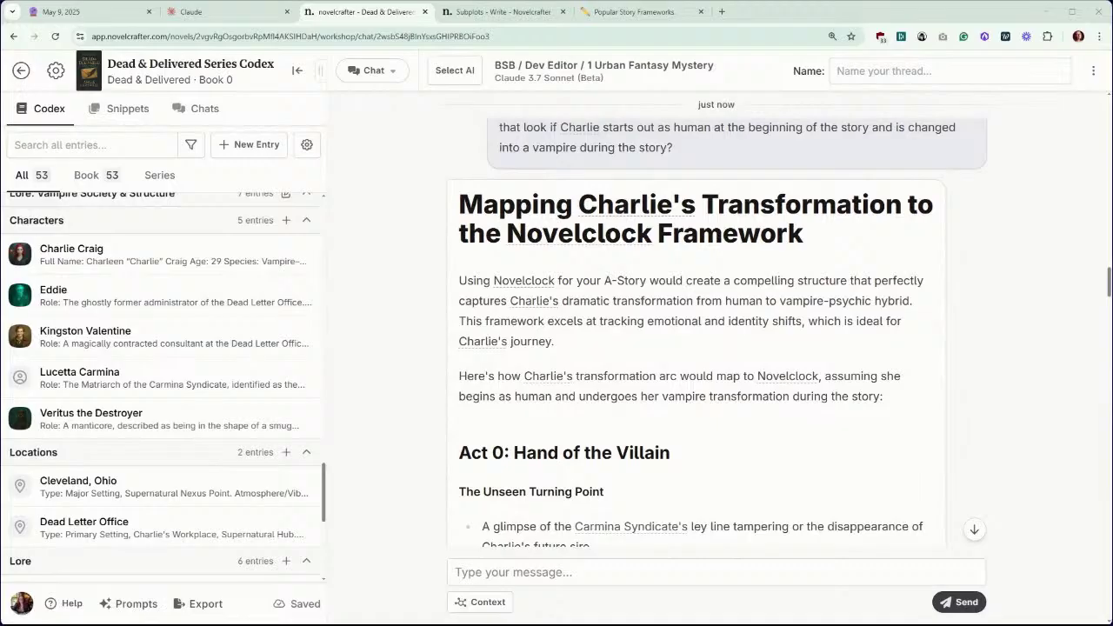
# Step: Review the earlier reply's framework integration advice and the recommended frameworks for Subplot 4: Vampire Corporate Politics and Subplot 3: DLO Team Dynamics
pyautogui.scroll(2, 985, 267)
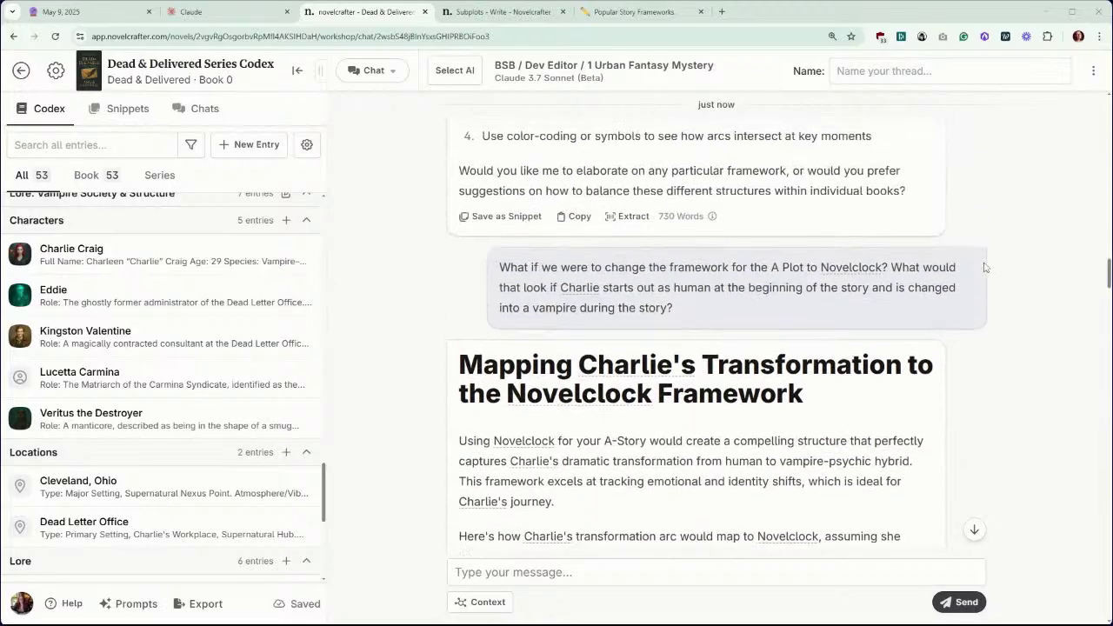
pyautogui.scroll(3, 985, 267)
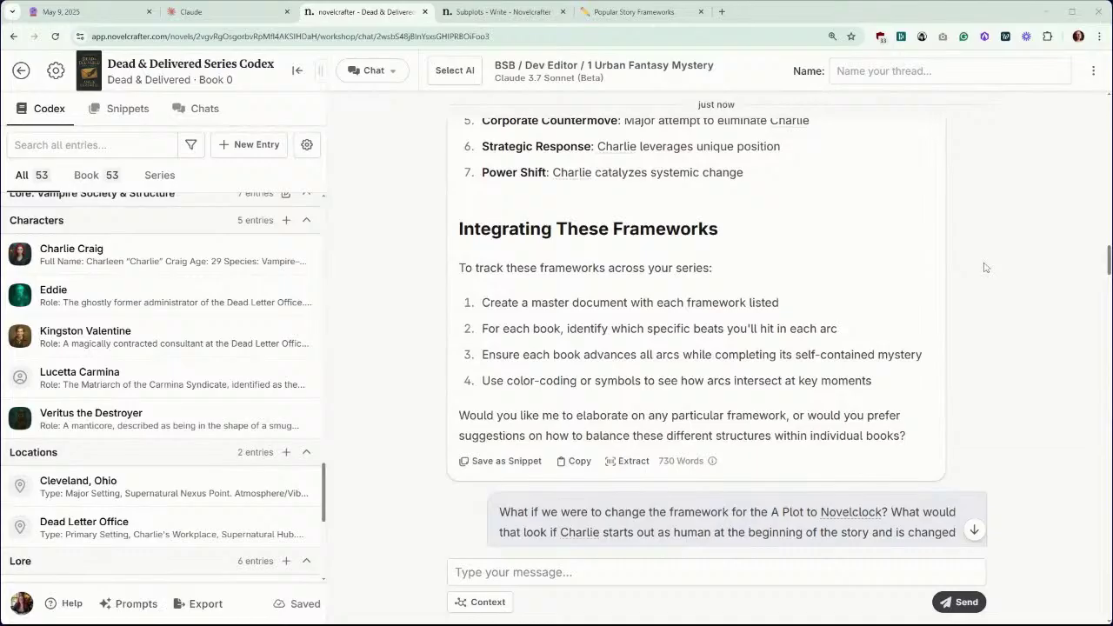
pyautogui.scroll(3, 985, 267)
pyautogui.scroll(1, 985, 267)
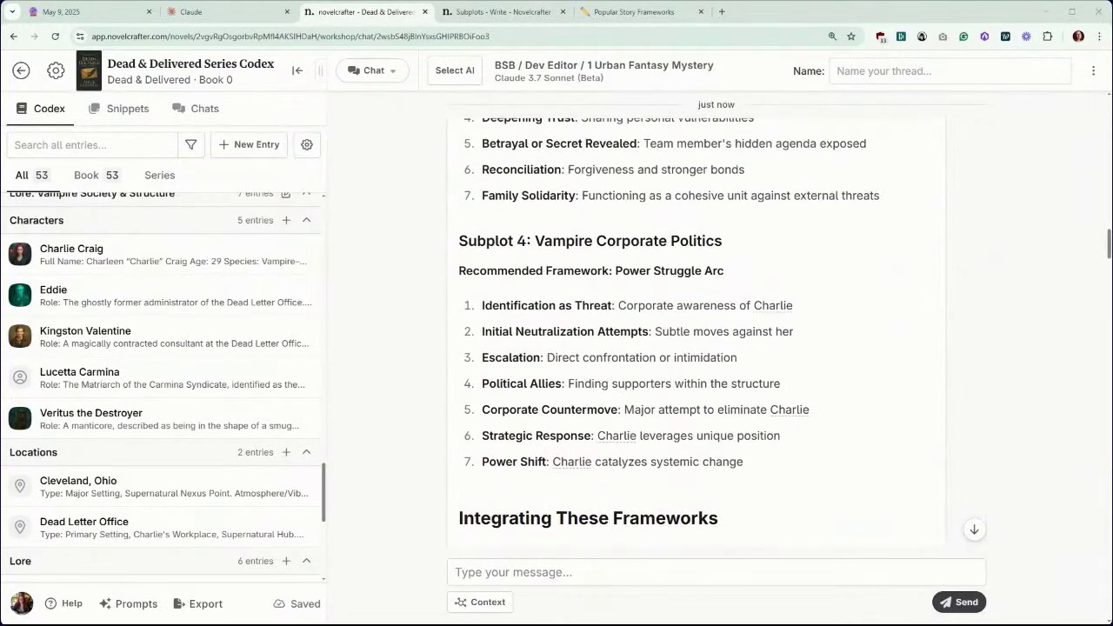
pyautogui.scroll(3, 985, 267)
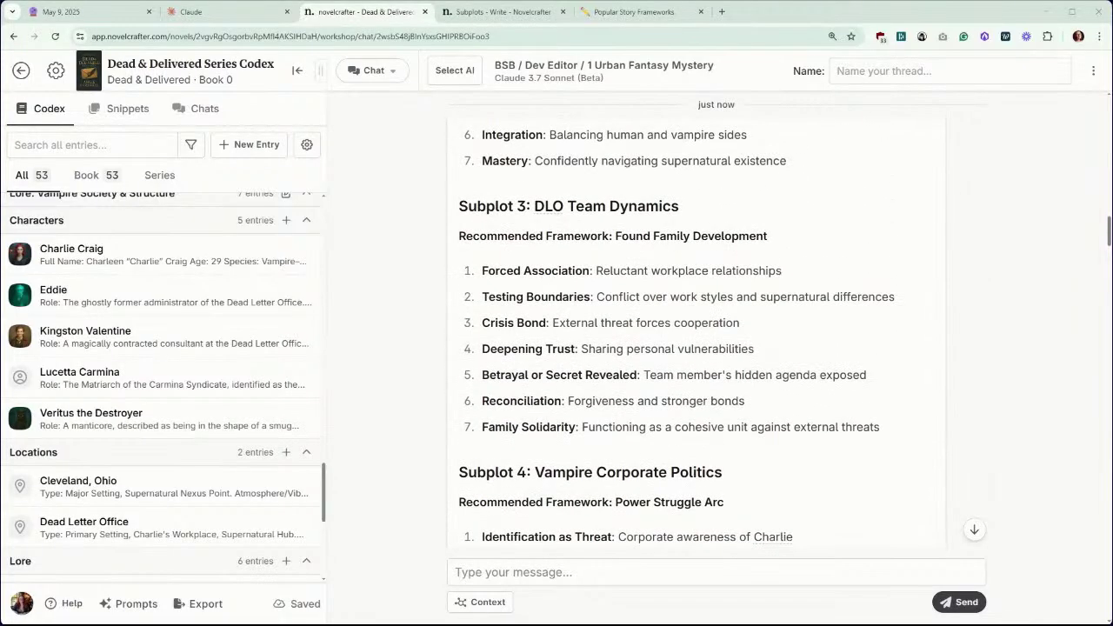
pyautogui.scroll(1, 985, 267)
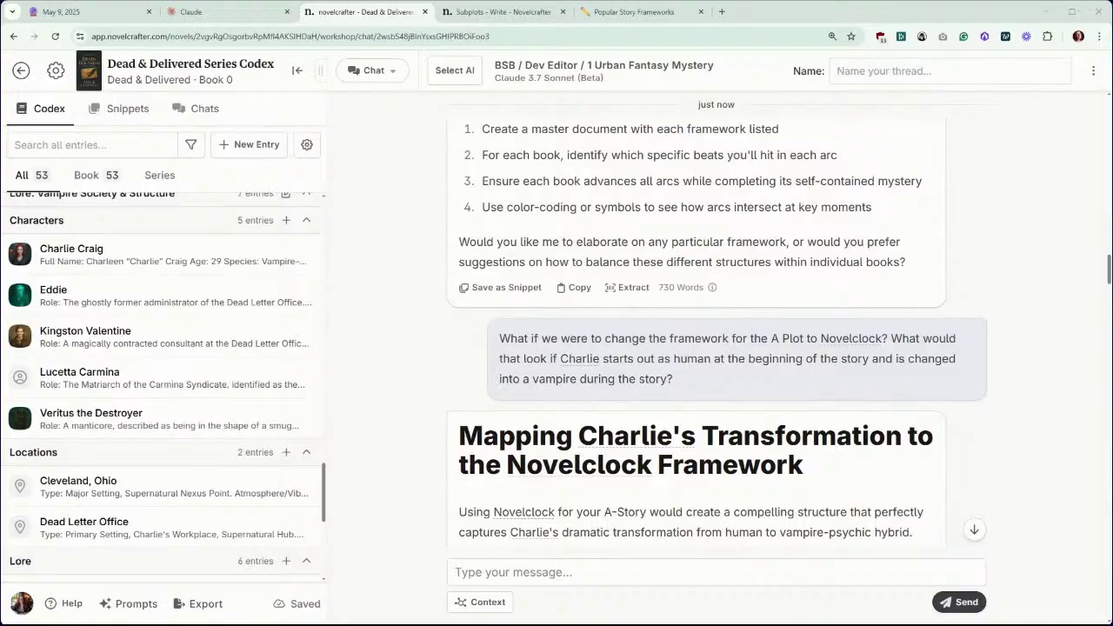
# Step: Revisit Acts 1 and 2 of the Novelclock mapping and reread Act 3: Rejection of Vampire Reality
pyautogui.scroll(-10, 985, 267)
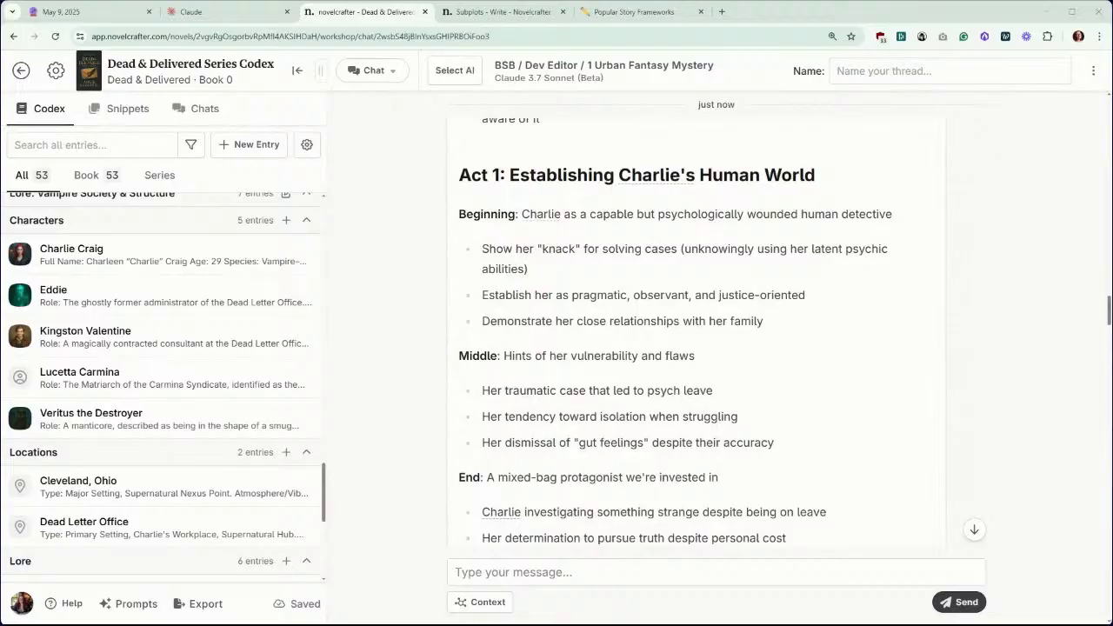
pyautogui.scroll(-6, 985, 267)
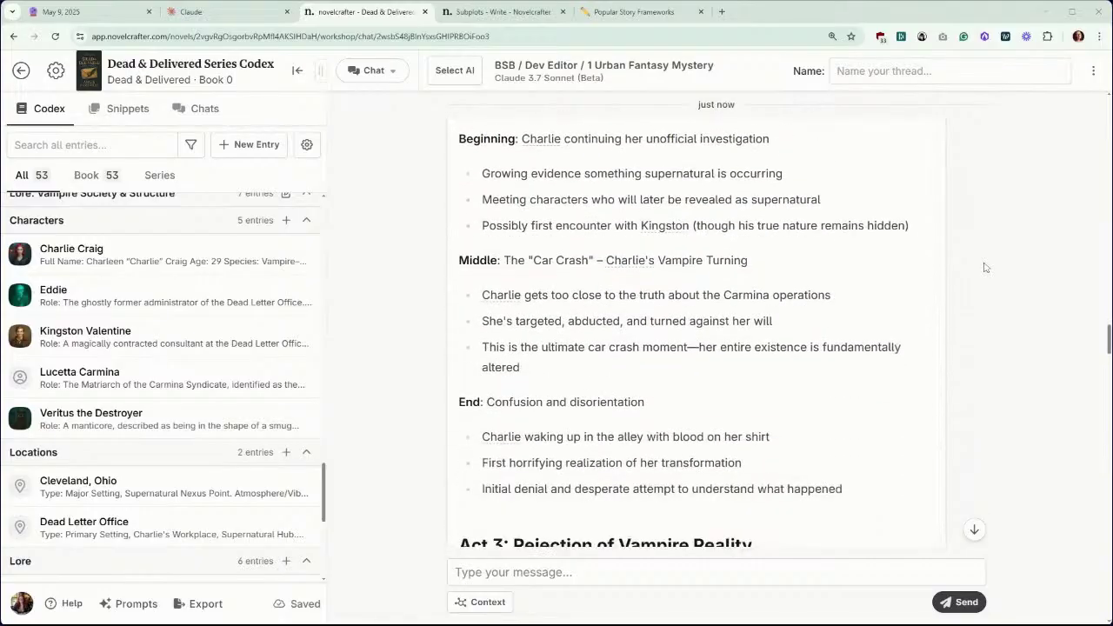
pyautogui.scroll(-4, 985, 267)
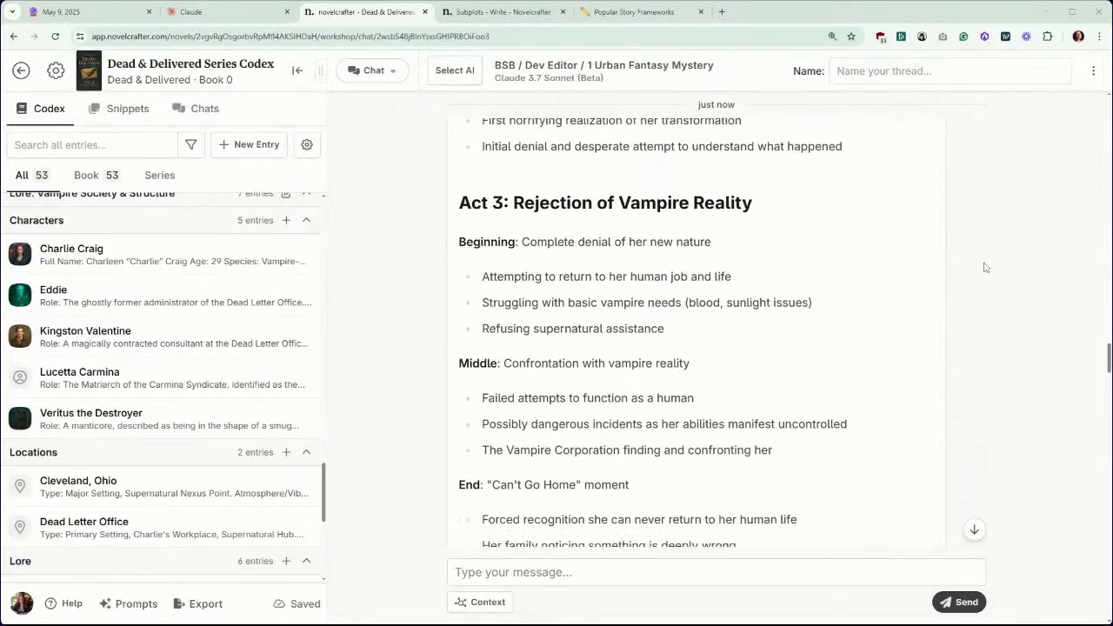
pyautogui.scroll(-1, 985, 267)
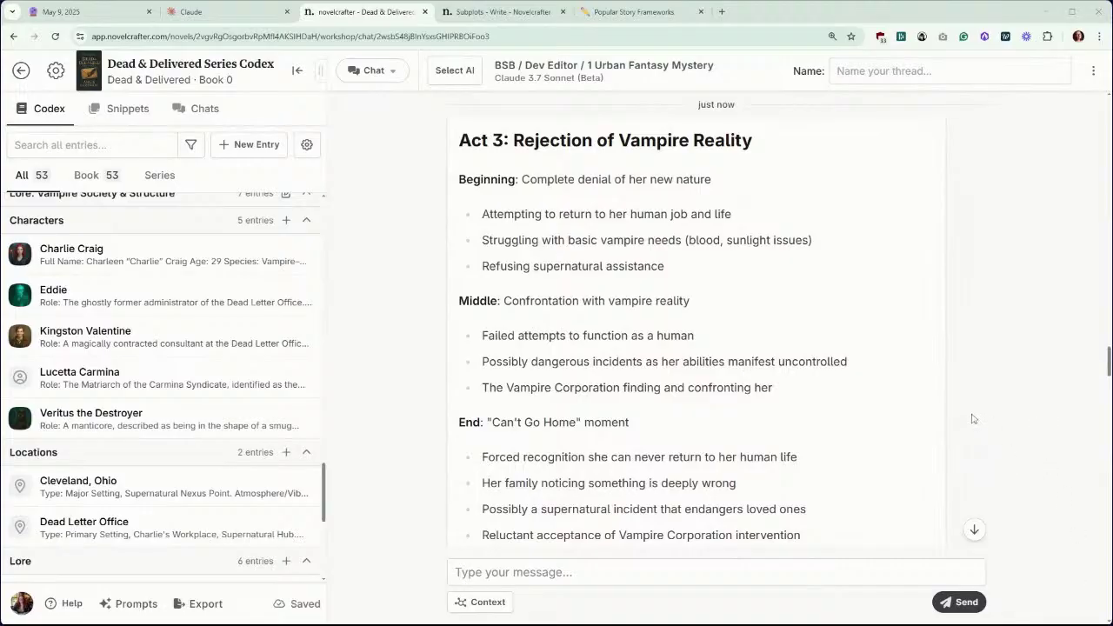
# Step: Switch to the Subplots help article and read how to record subplots in the codex and track them with codex additions
pyautogui.click(522, 12)
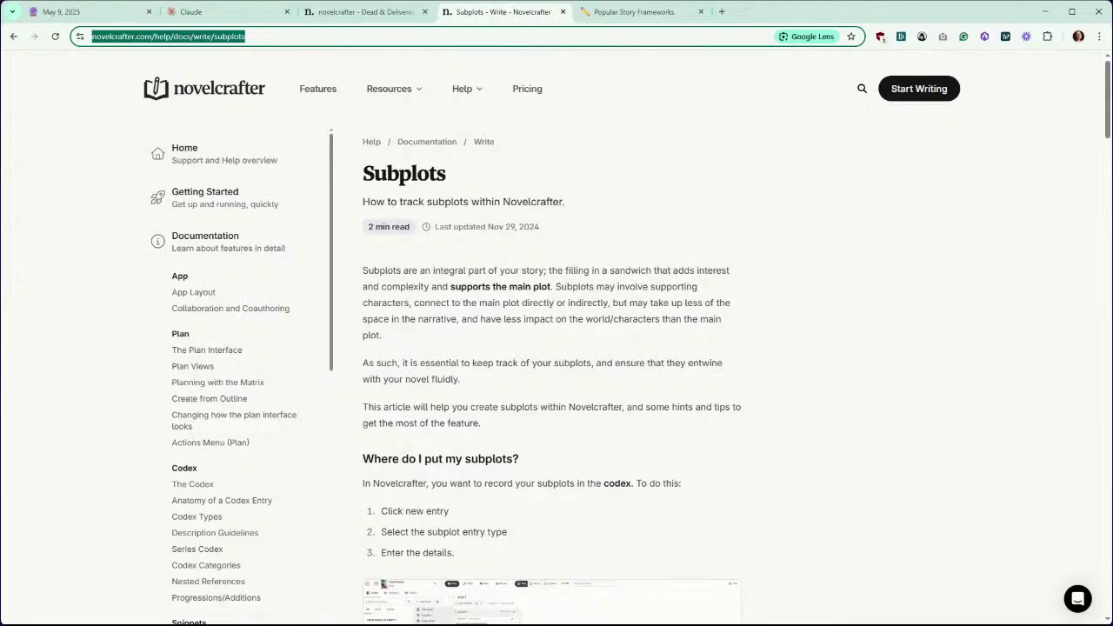
pyautogui.scroll(-3, 606, 211)
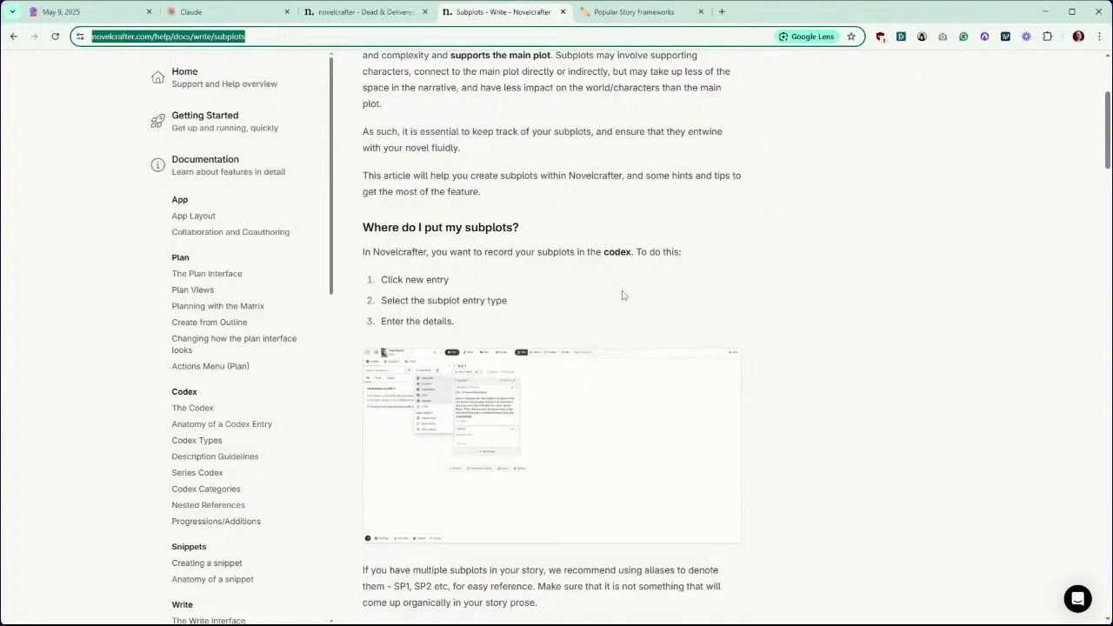
pyautogui.scroll(-3, 622, 296)
pyautogui.scroll(-3, 621, 296)
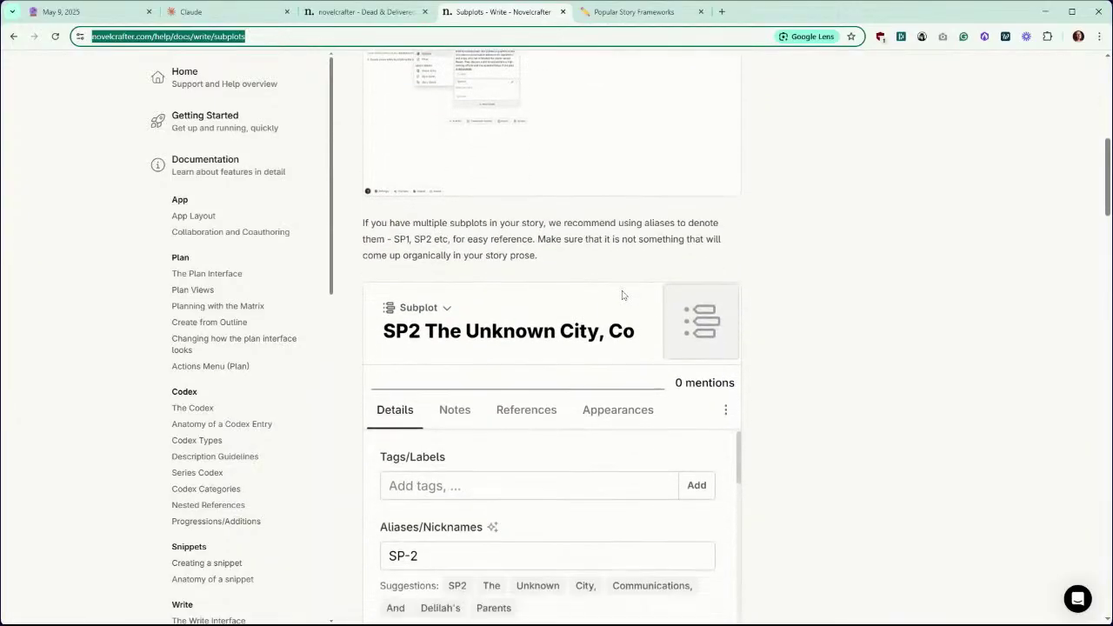
pyautogui.scroll(-2, 621, 296)
pyautogui.scroll(-2, 622, 296)
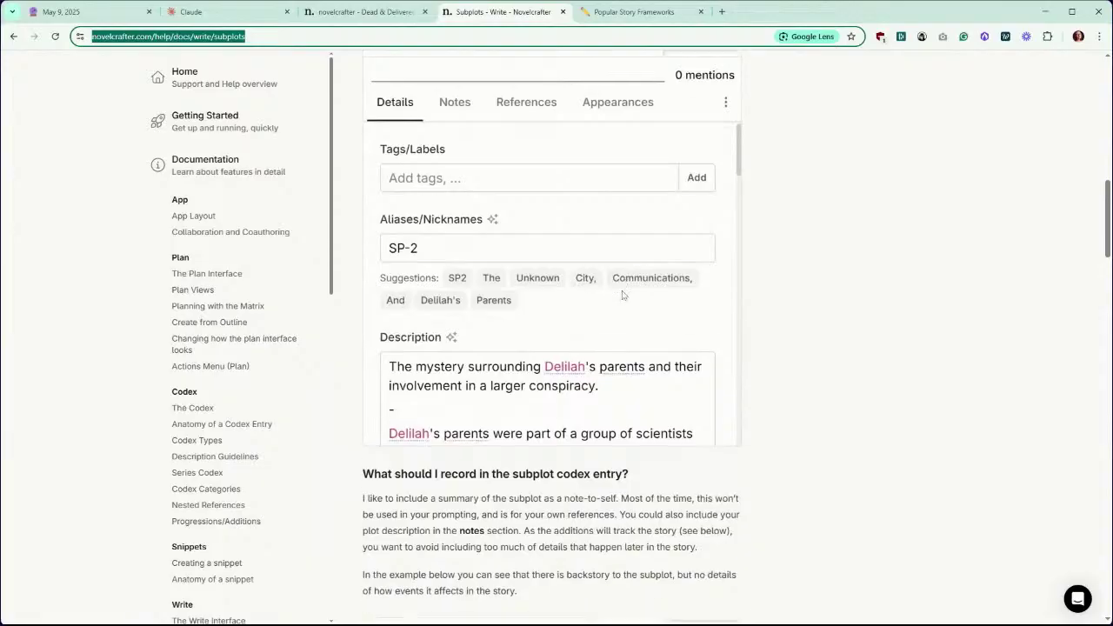
pyautogui.scroll(-3, 621, 295)
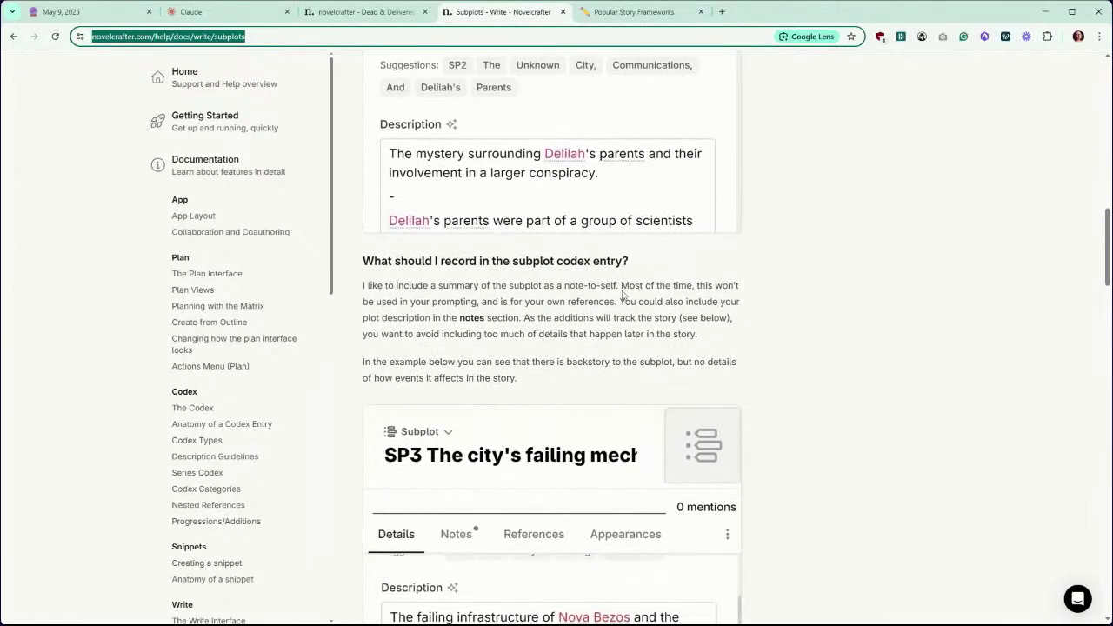
pyautogui.scroll(-3, 622, 296)
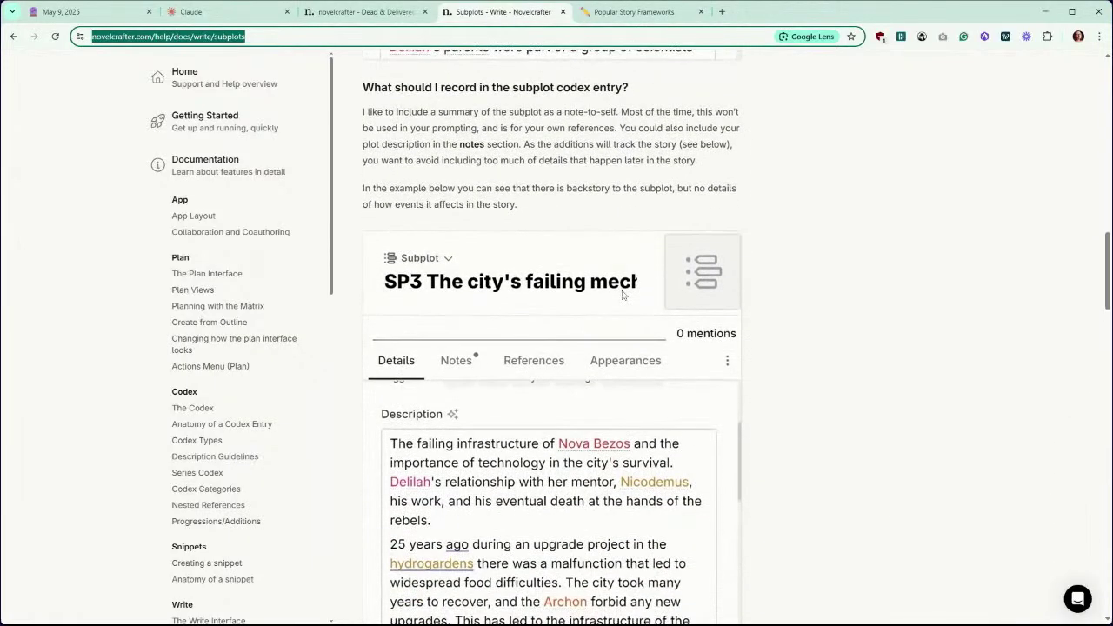
pyautogui.scroll(-6, 622, 295)
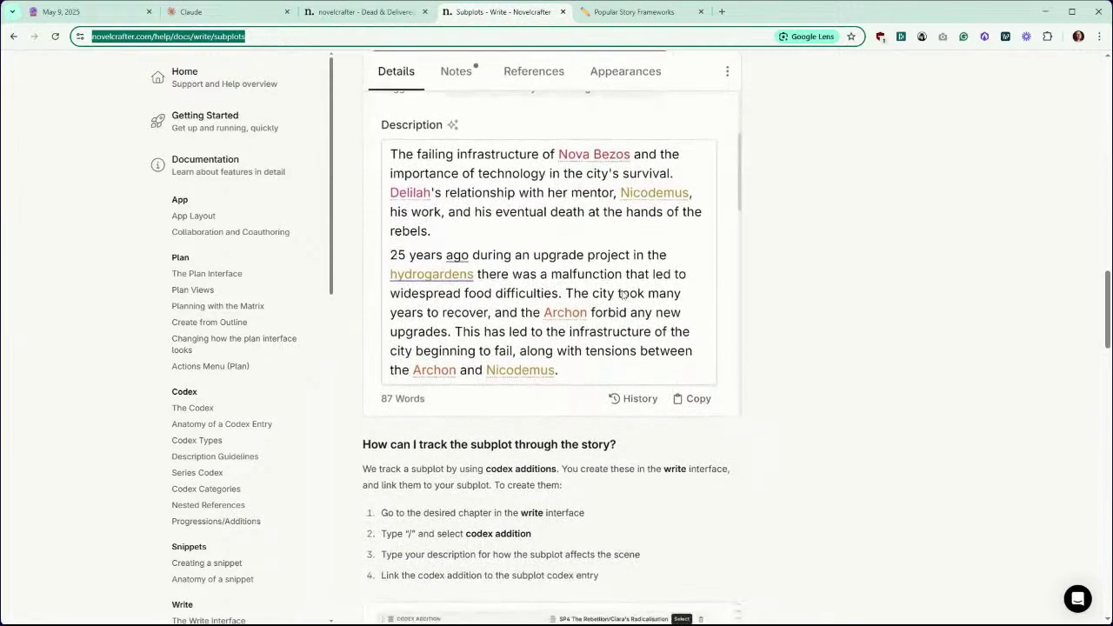
pyautogui.scroll(-1, 622, 296)
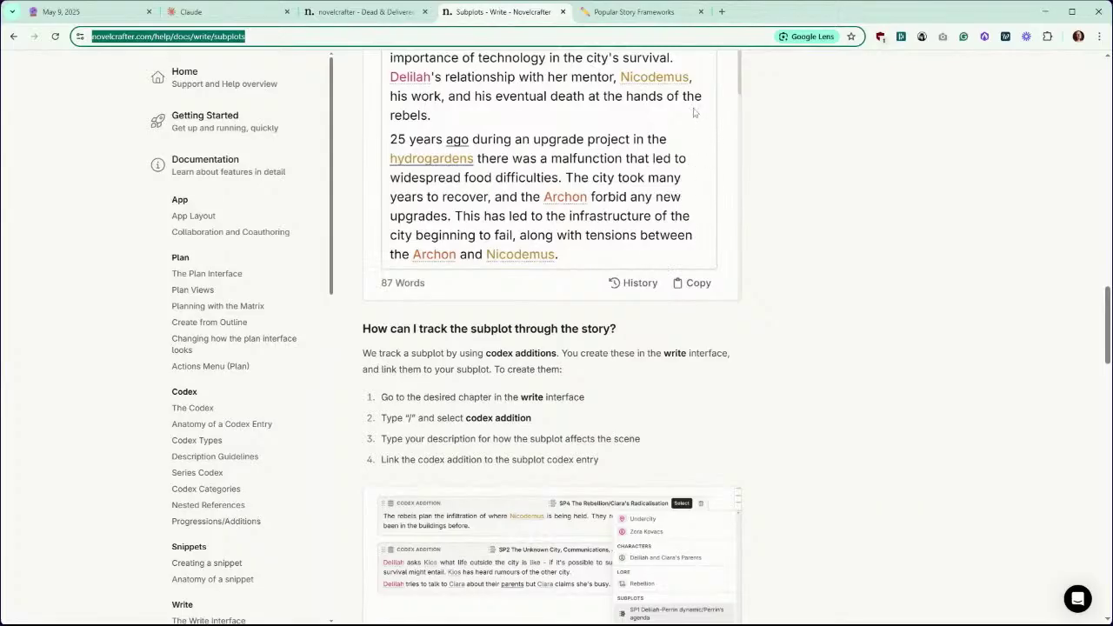
# Step: View the Popular Story Frameworks page, and in the May 9, 2025 notes clear the text selection and look over Key Subplots and Primary Series Arcs
pyautogui.click(635, 12)
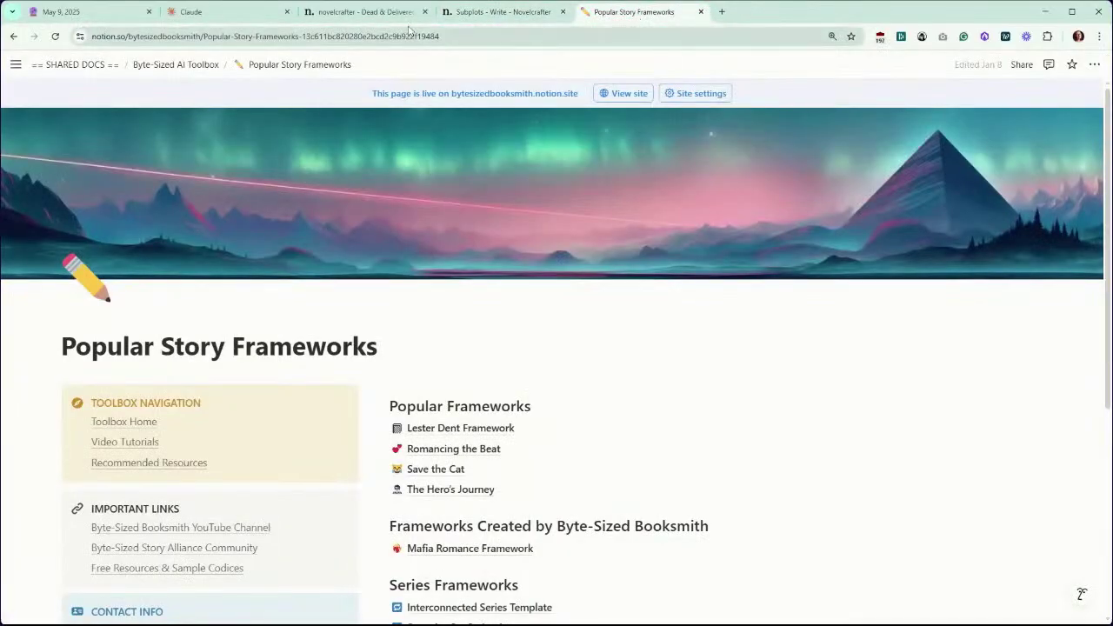
pyautogui.click(106, 19)
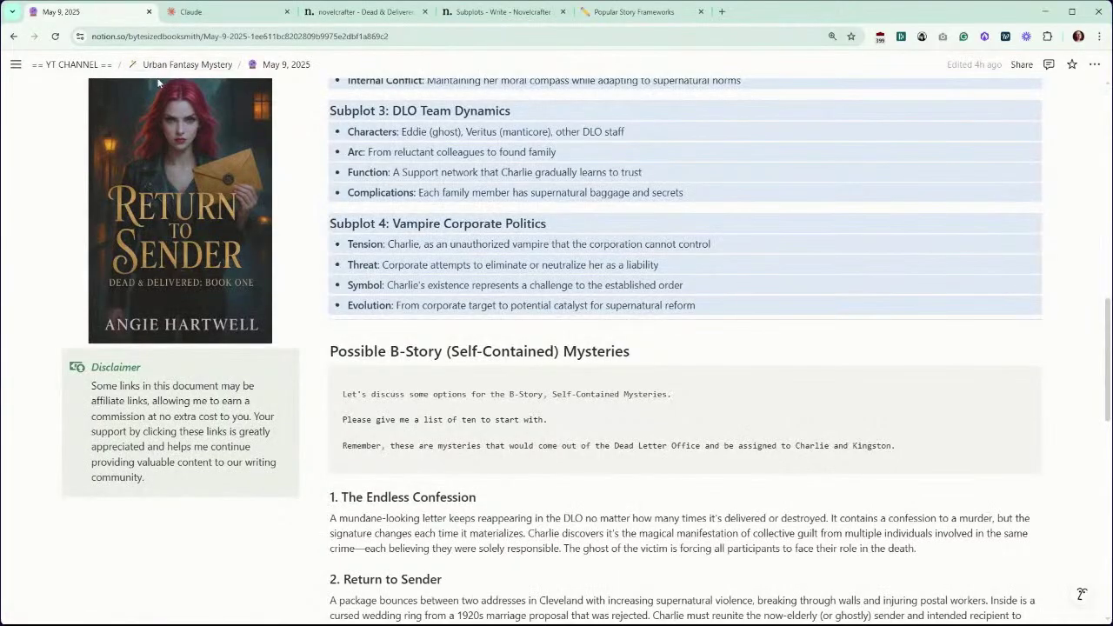
pyautogui.moveTo(159, 90)
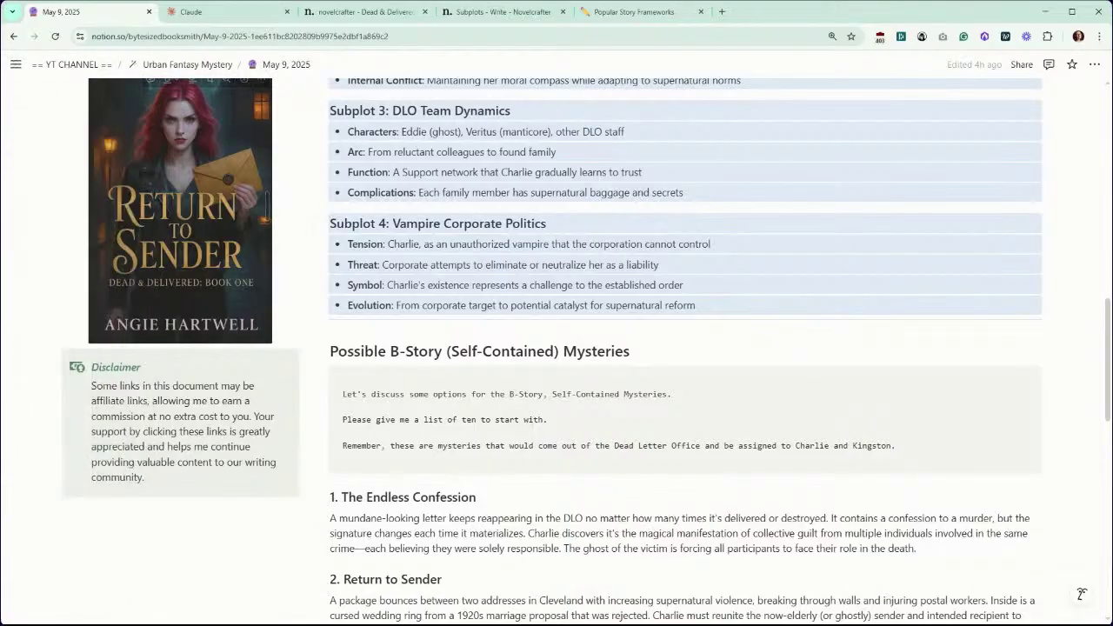
pyautogui.click(685, 193)
pyautogui.click(362, 223)
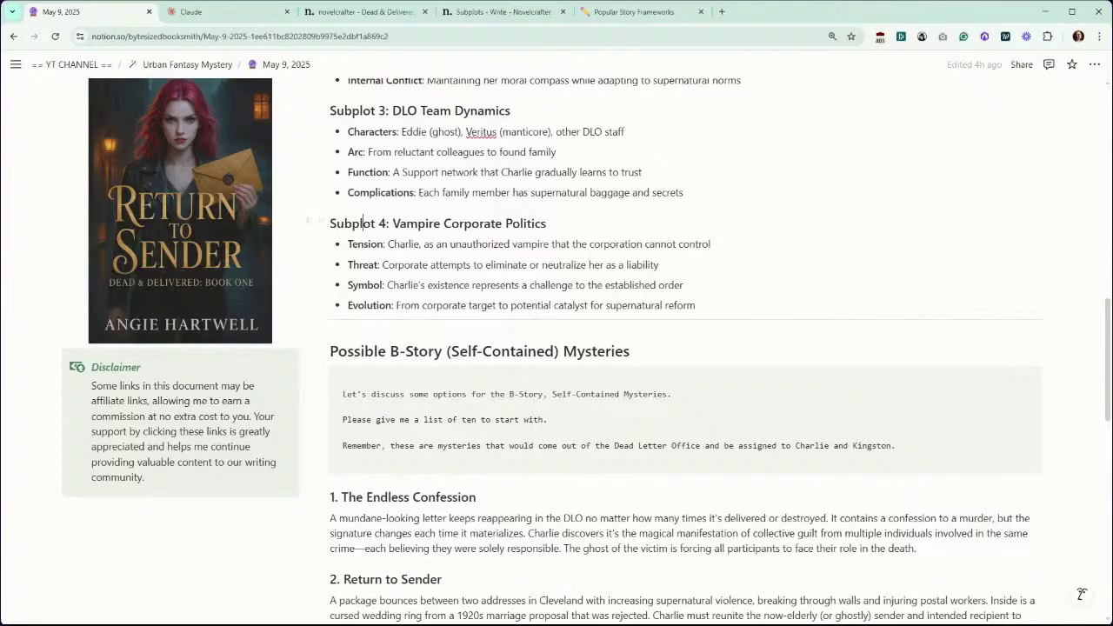
pyautogui.scroll(3, 557, 348)
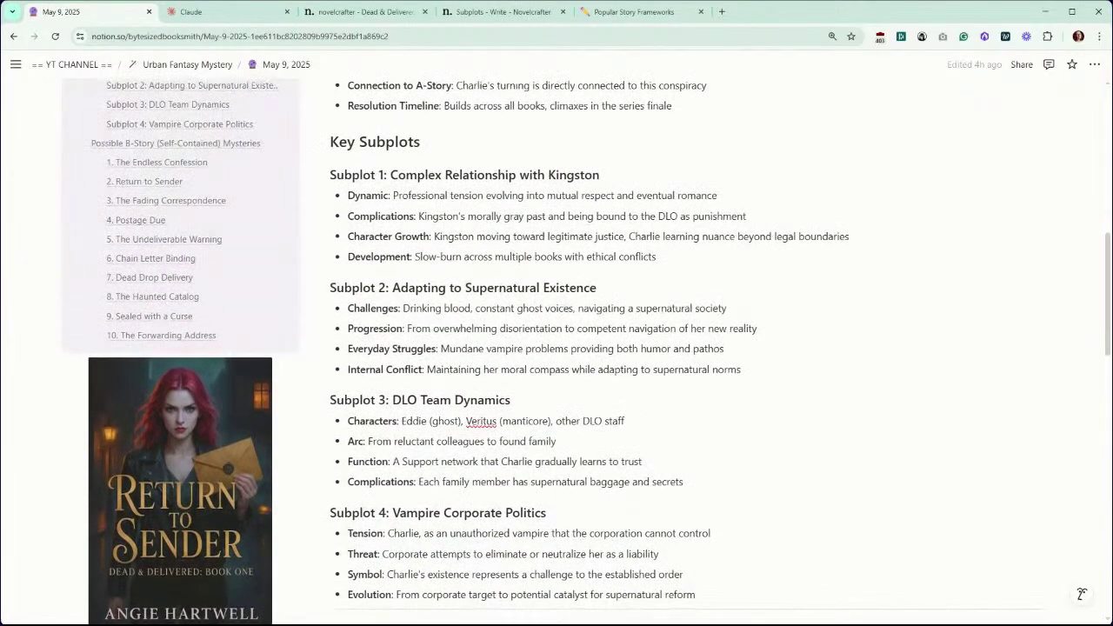
pyautogui.scroll(10, 556, 348)
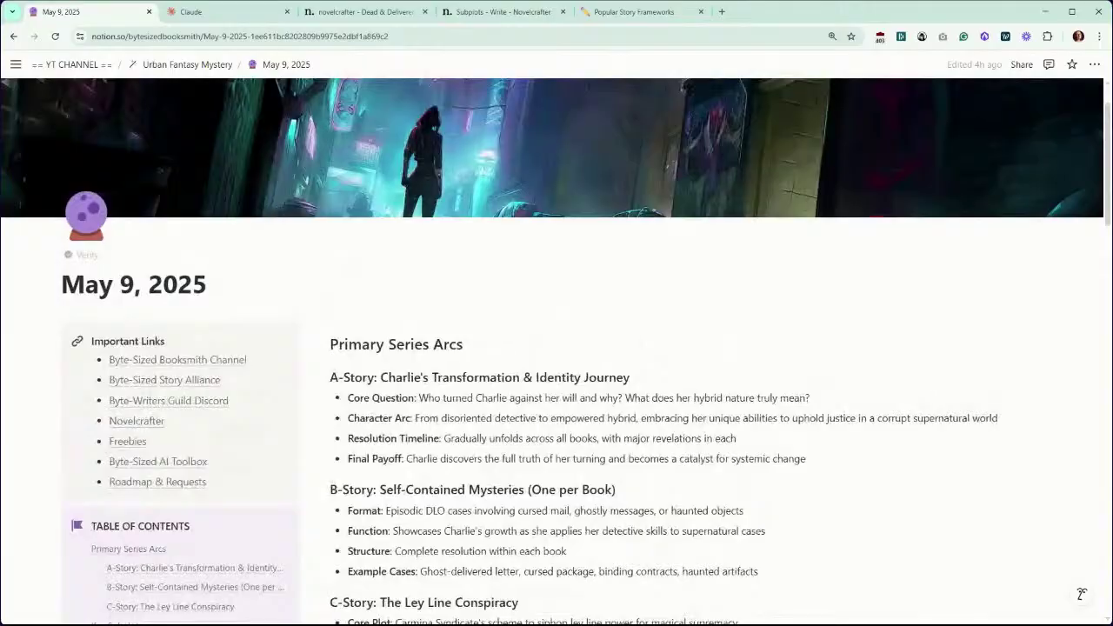
pyautogui.scroll(1, 557, 348)
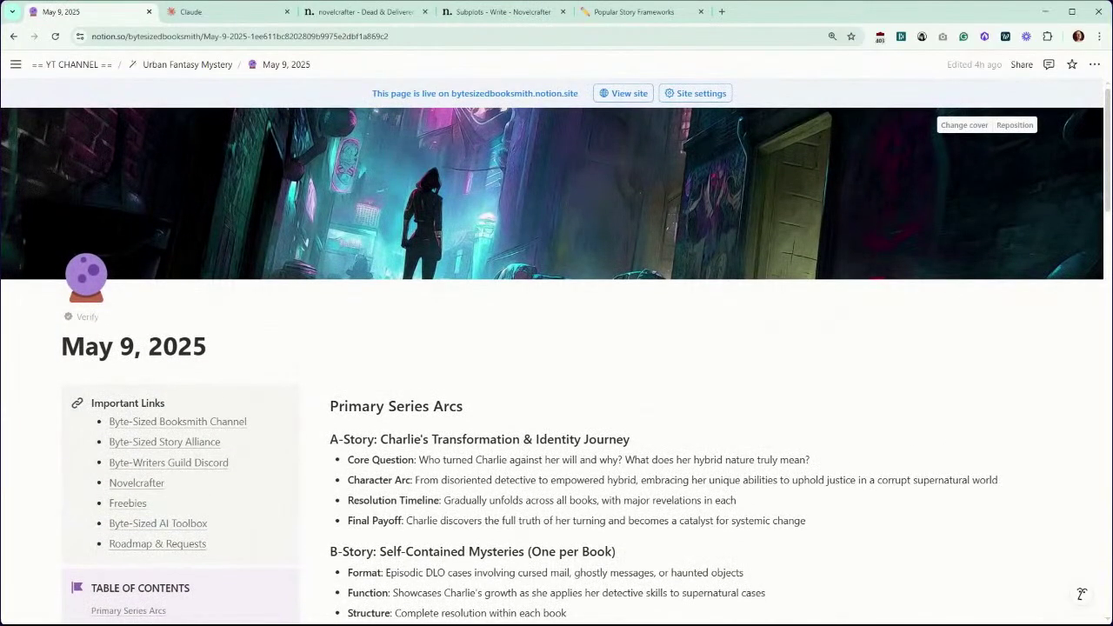